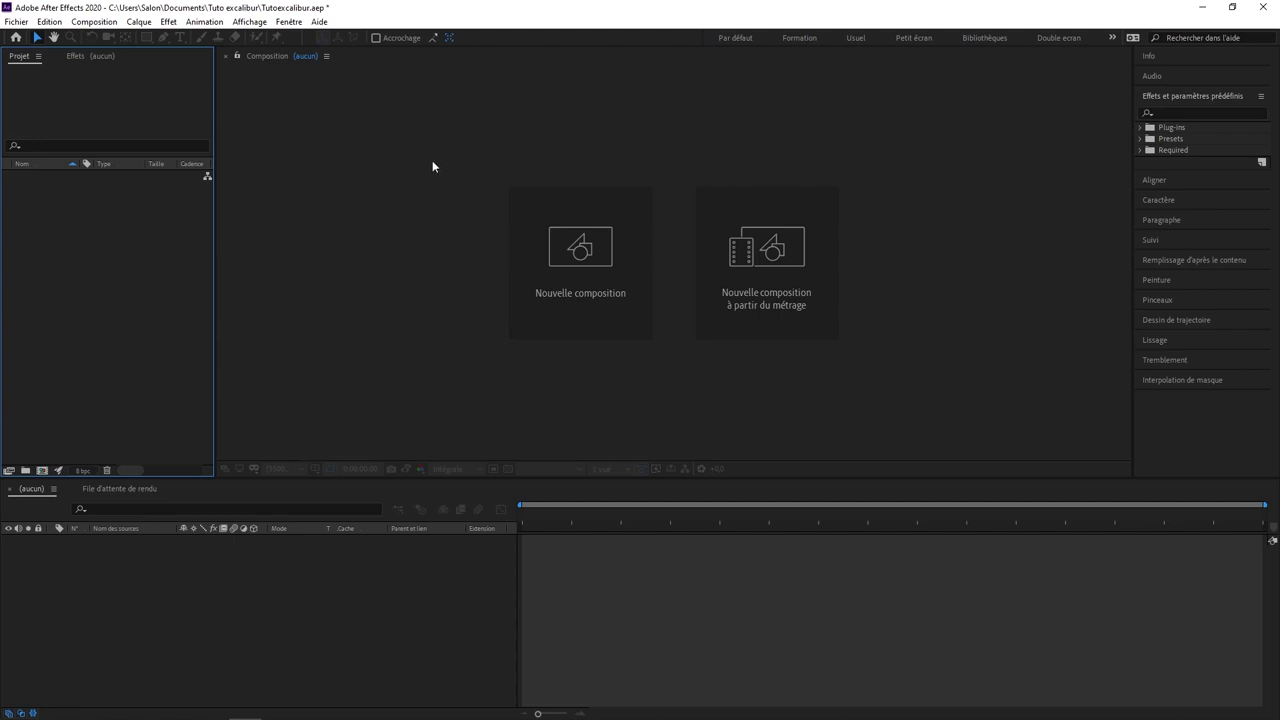
- Import Montage.mp4 from the Tuto excalibur folder and create a composition from it
{"action": "left_click", "coordinate": [16, 21]}
{"action": "mouse_move", "coordinate": [235, 214]}
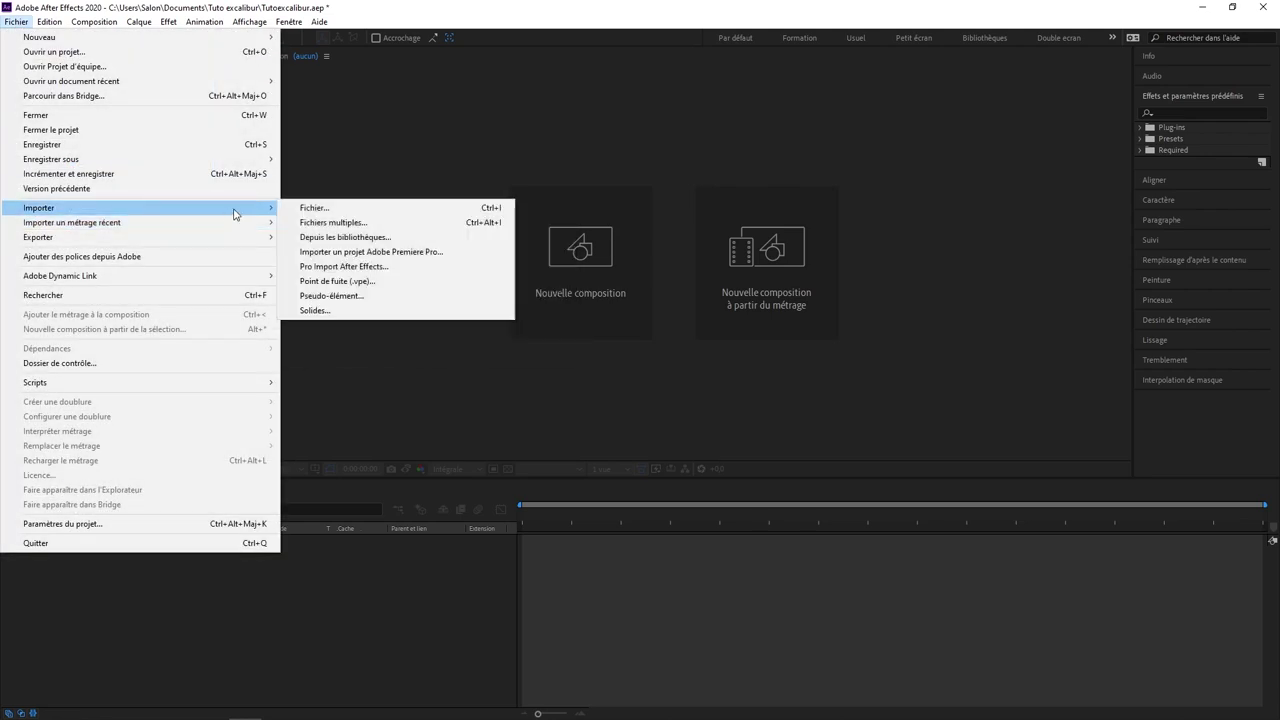
{"action": "left_click", "coordinate": [312, 208]}
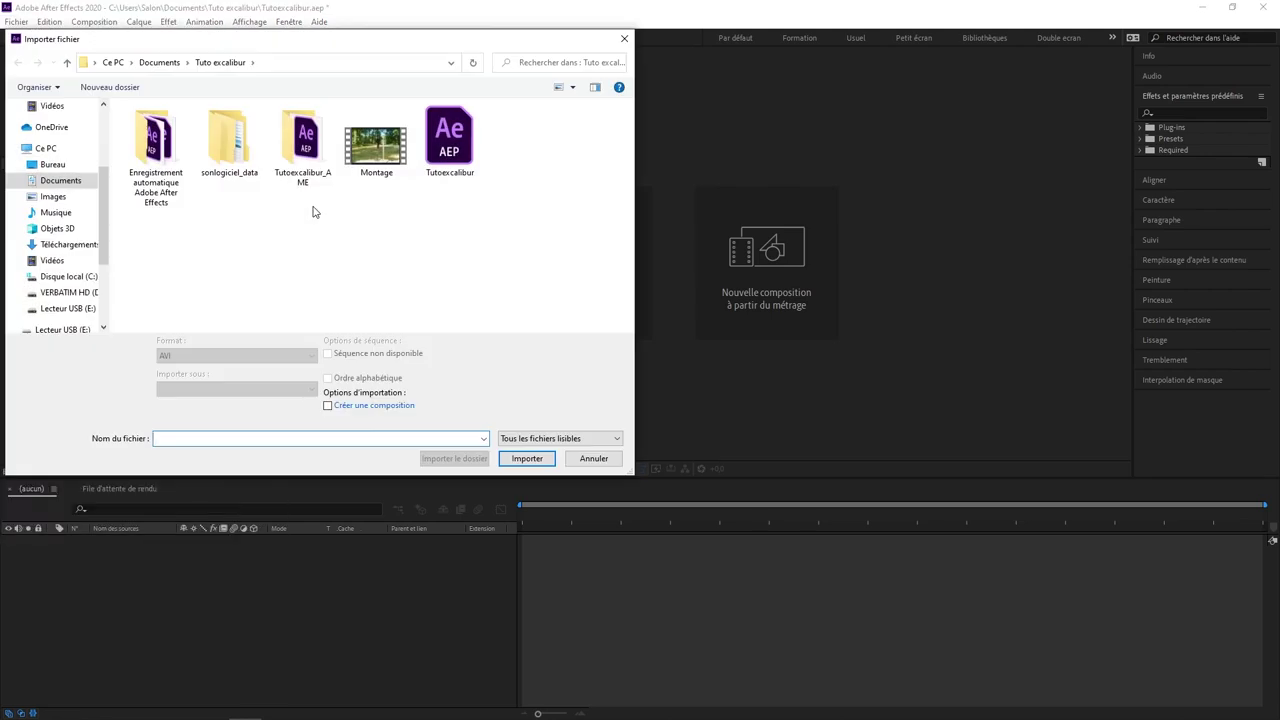
{"action": "left_click", "coordinate": [378, 160]}
{"action": "double_click", "coordinate": [383, 158]}
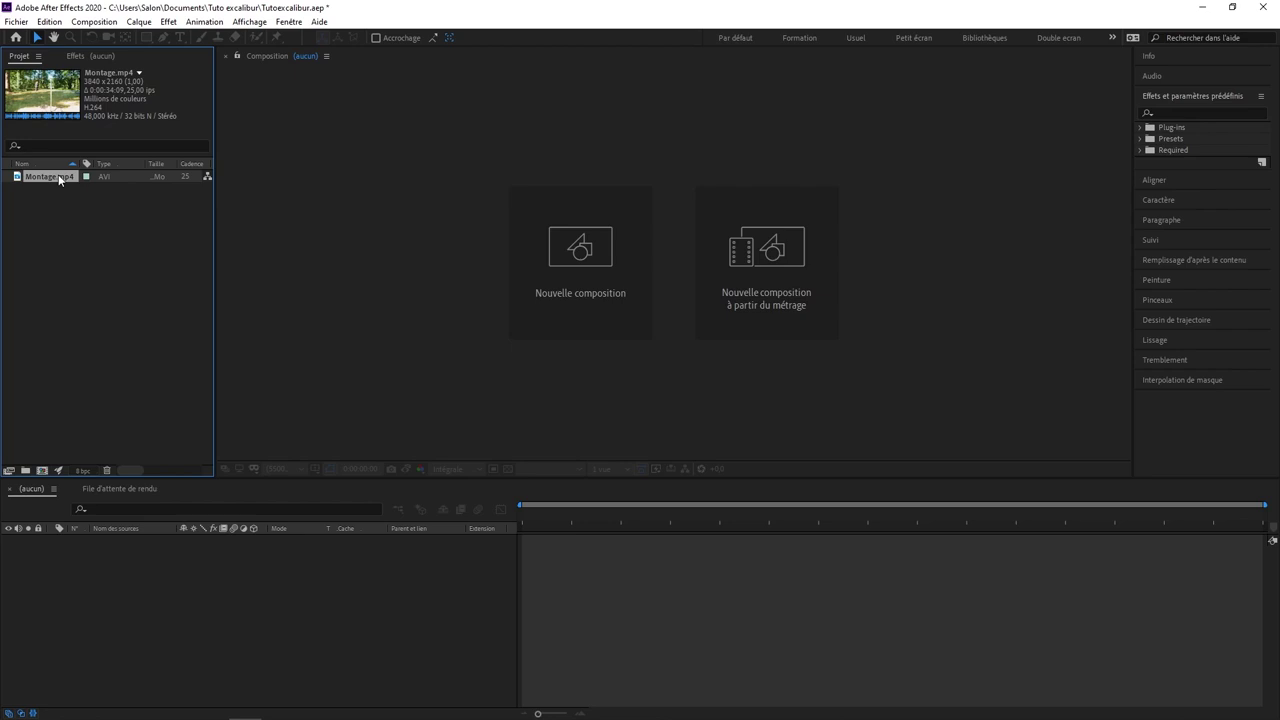
{"action": "left_click_drag", "start_coordinate": [58, 174], "coordinate": [123, 585]}
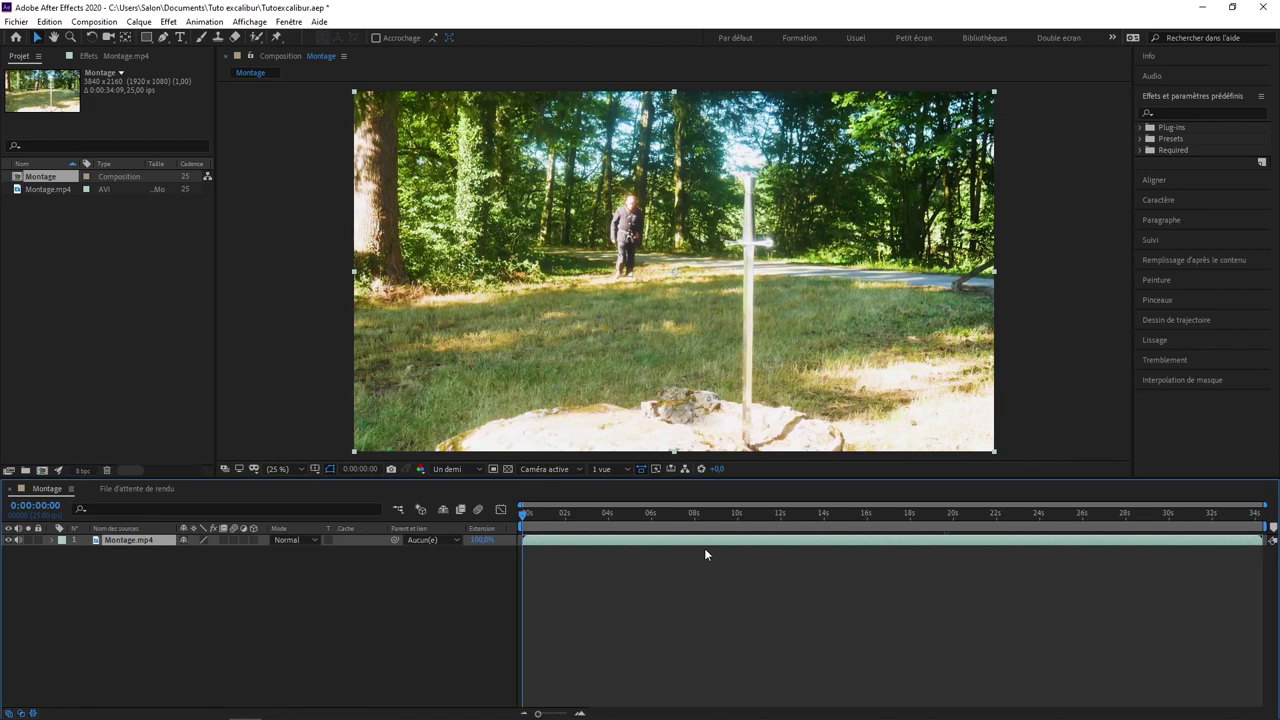
- Split the Montage.mp4 layer at the shot changes at 0:00:20:17, 0:00:23:00 and 0:00:26:17
{"action": "mouse_move", "coordinate": [945, 514]}
{"action": "left_mouse_down"}
{"action": "mouse_move", "coordinate": [1000, 514]}
{"action": "mouse_move", "coordinate": [968, 521]}
{"action": "left_mouse_up"}
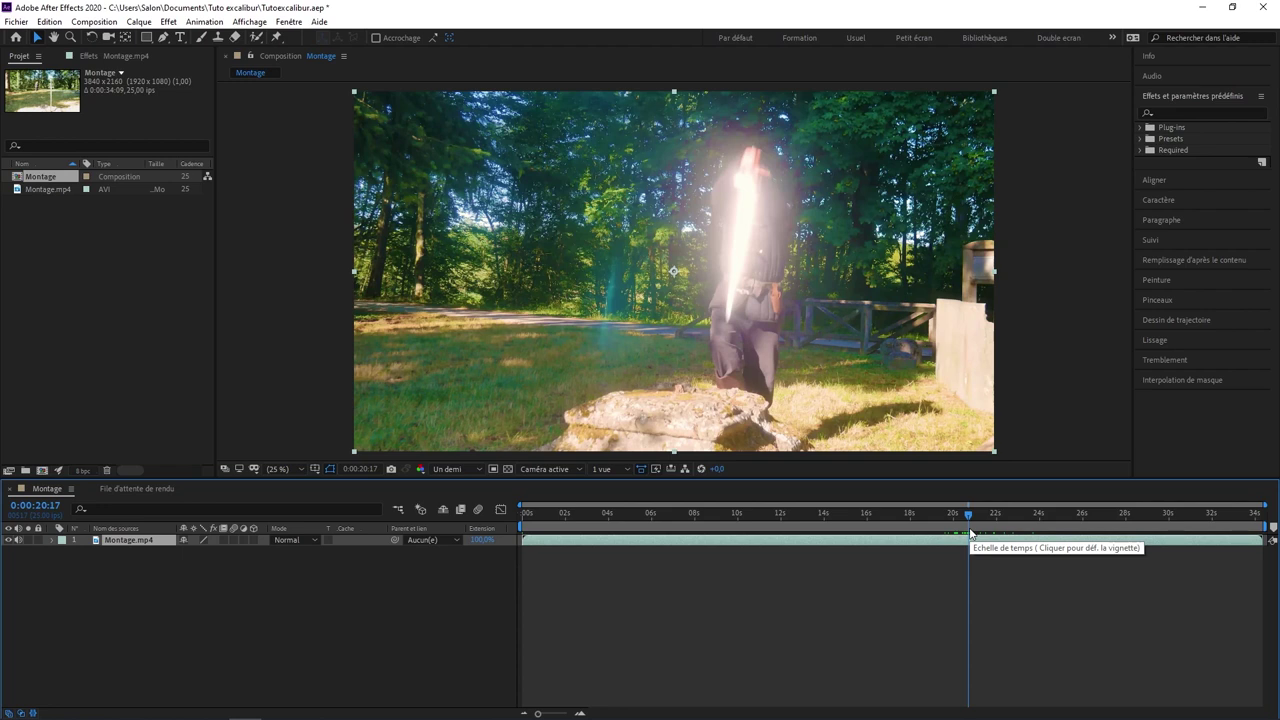
{"action": "key", "text": "ctrl+shift+d"}
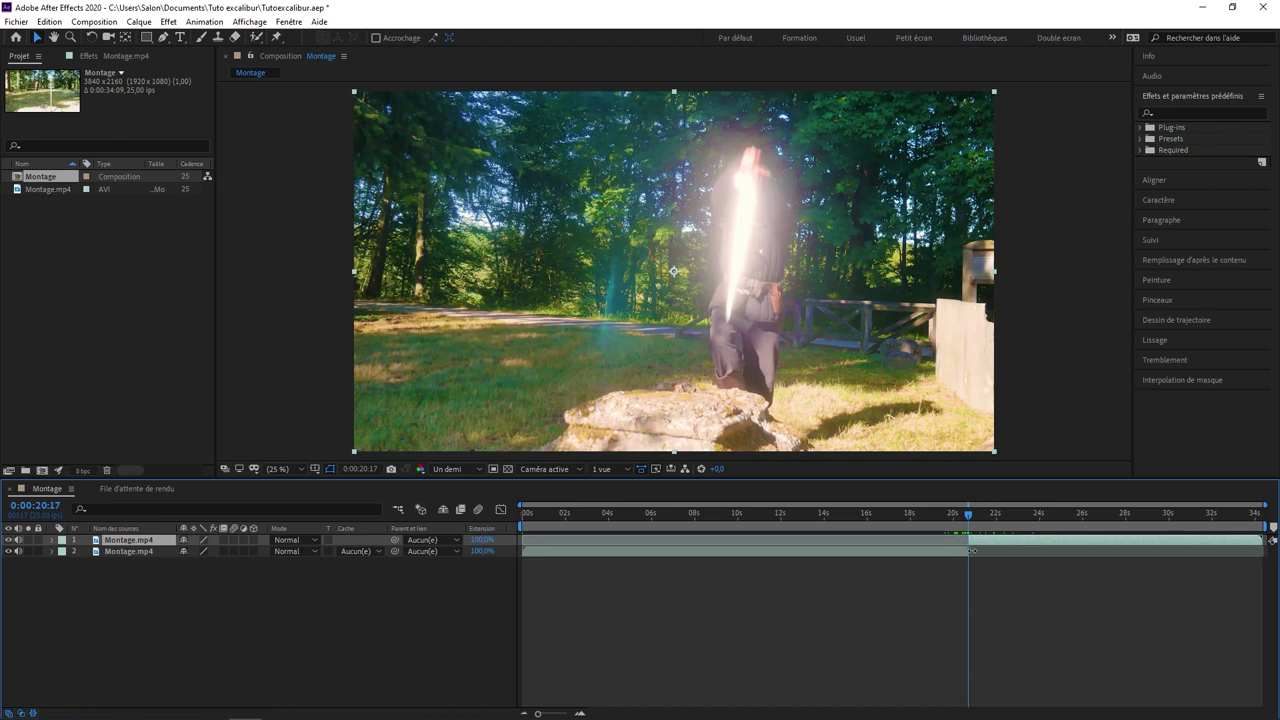
{"action": "left_click_drag", "start_coordinate": [972, 511], "coordinate": [1002, 531]}
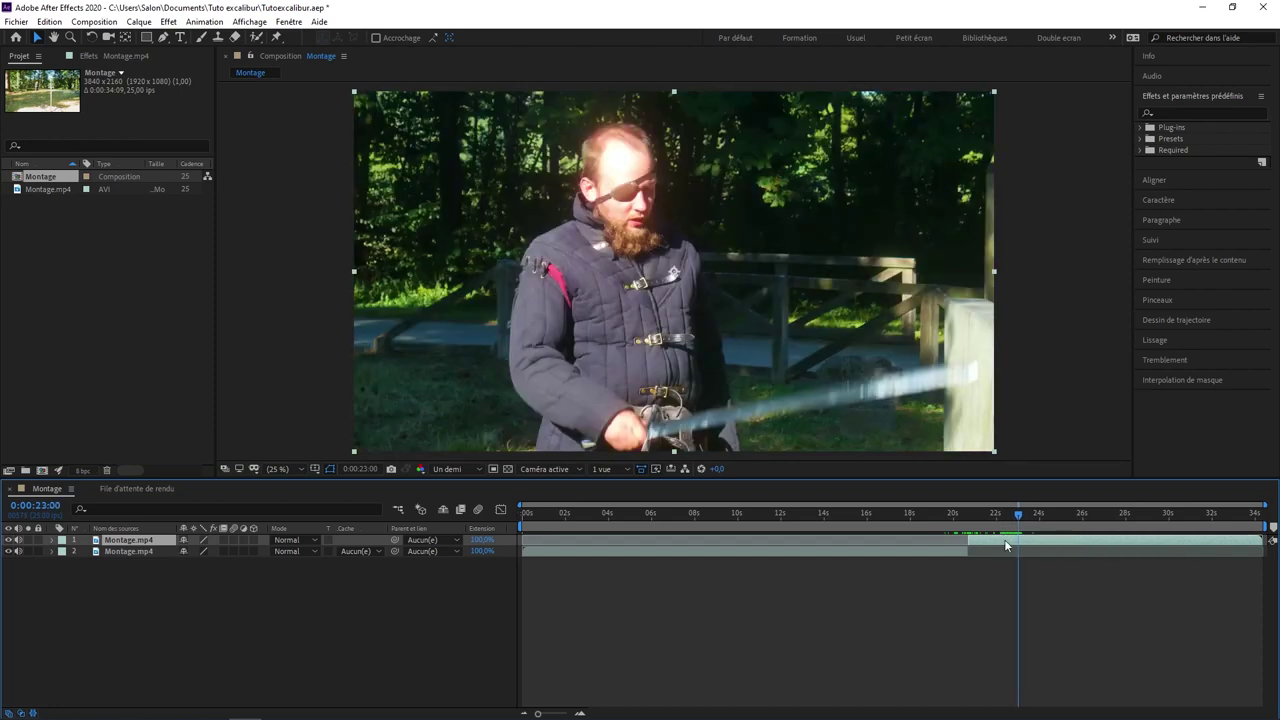
{"action": "key", "text": "ctrl+shift+d"}
{"action": "left_click_drag", "start_coordinate": [1055, 512], "coordinate": [1091, 506]}
{"action": "key", "text": "ctrl+shift+d"}
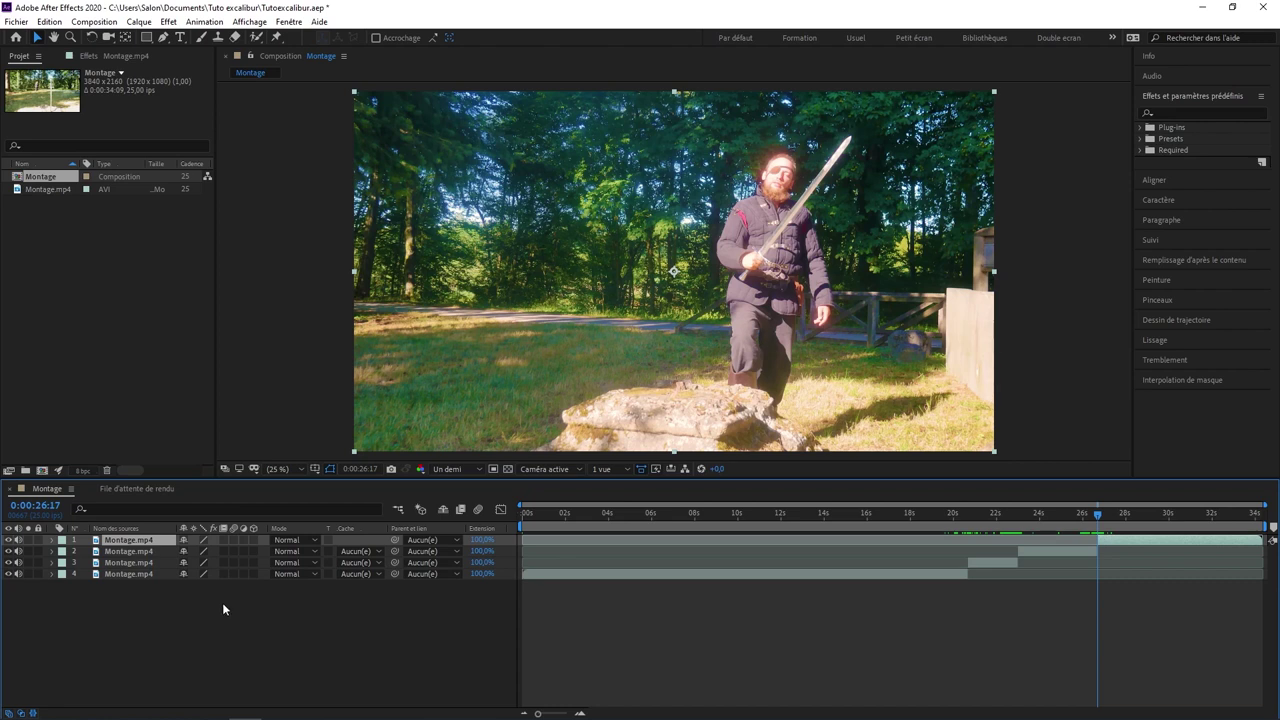
- Create a black solid layer of 3840 x 2160 px above the video clips
{"action": "right_click", "coordinate": [207, 623]}
{"action": "mouse_move", "coordinate": [414, 477]}
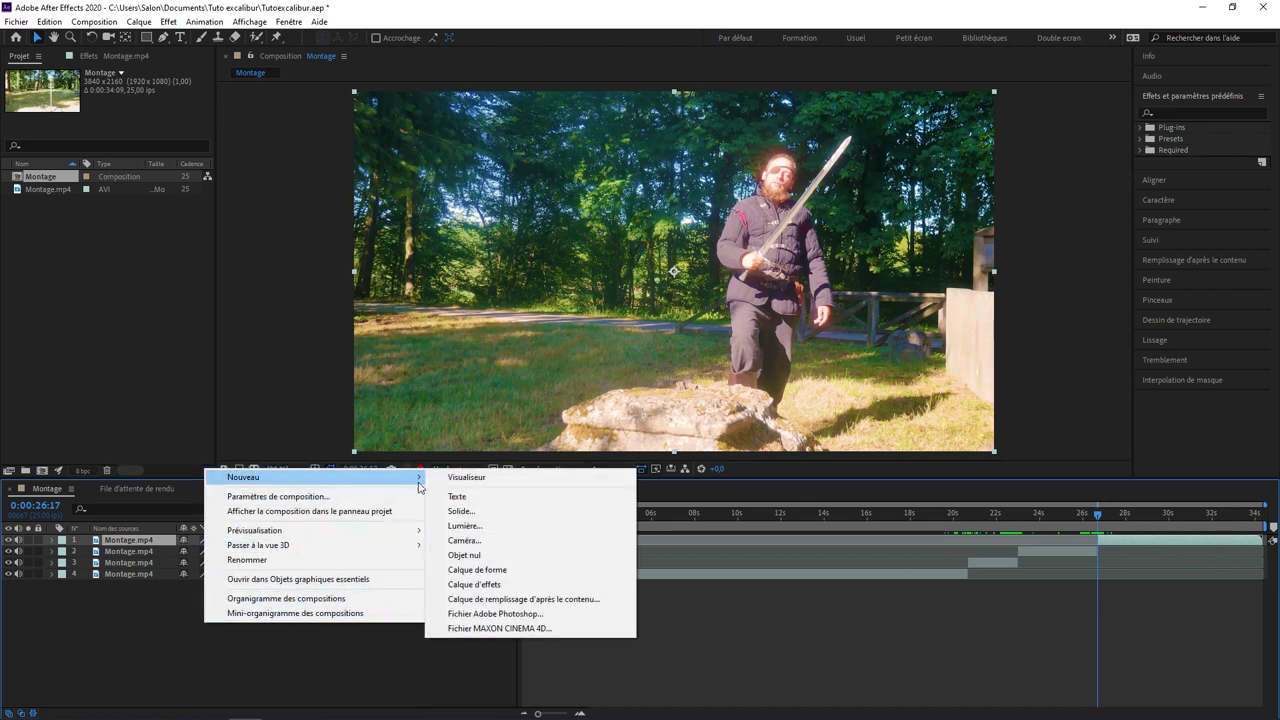
{"action": "left_click", "coordinate": [494, 509]}
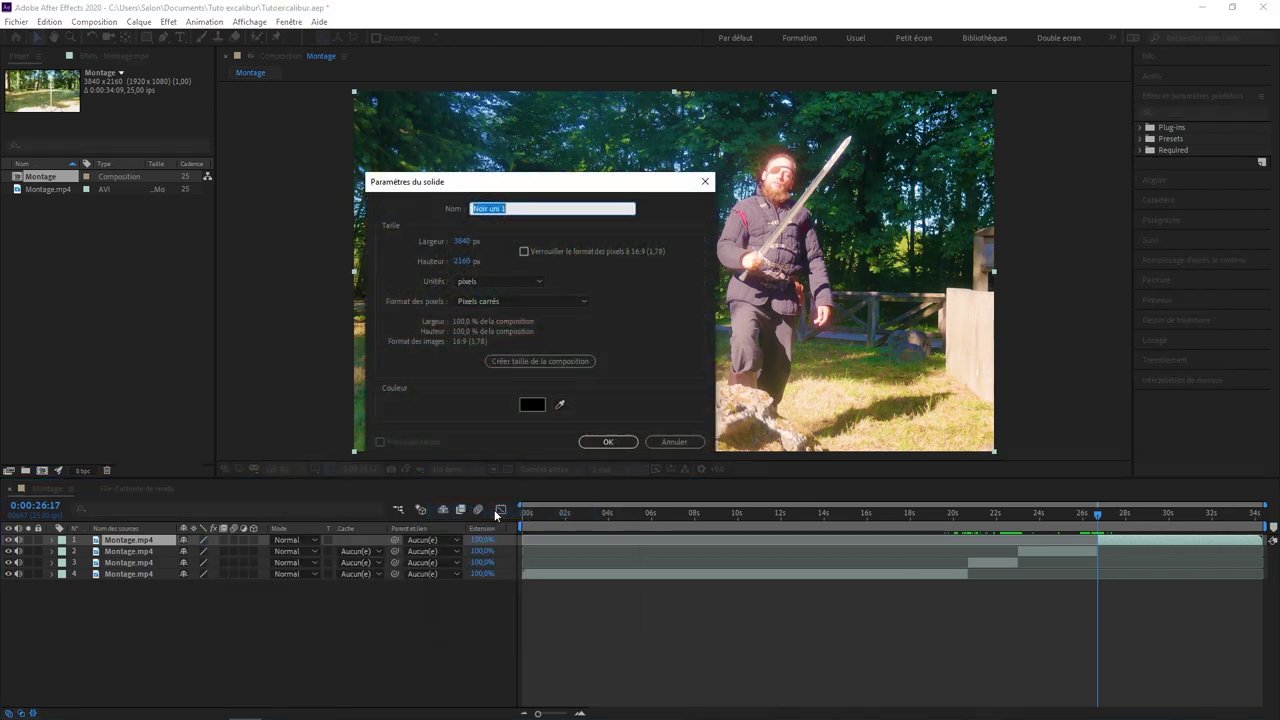
{"action": "left_click", "coordinate": [532, 404]}
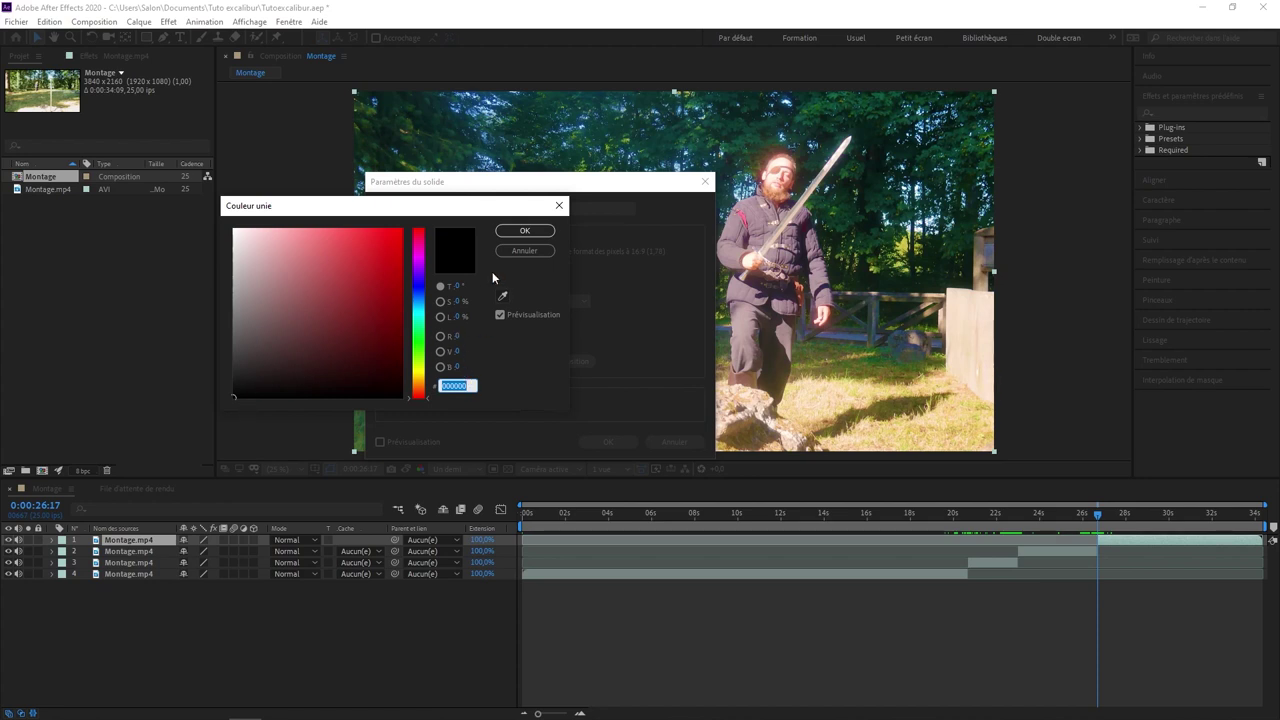
{"action": "left_click", "coordinate": [507, 233]}
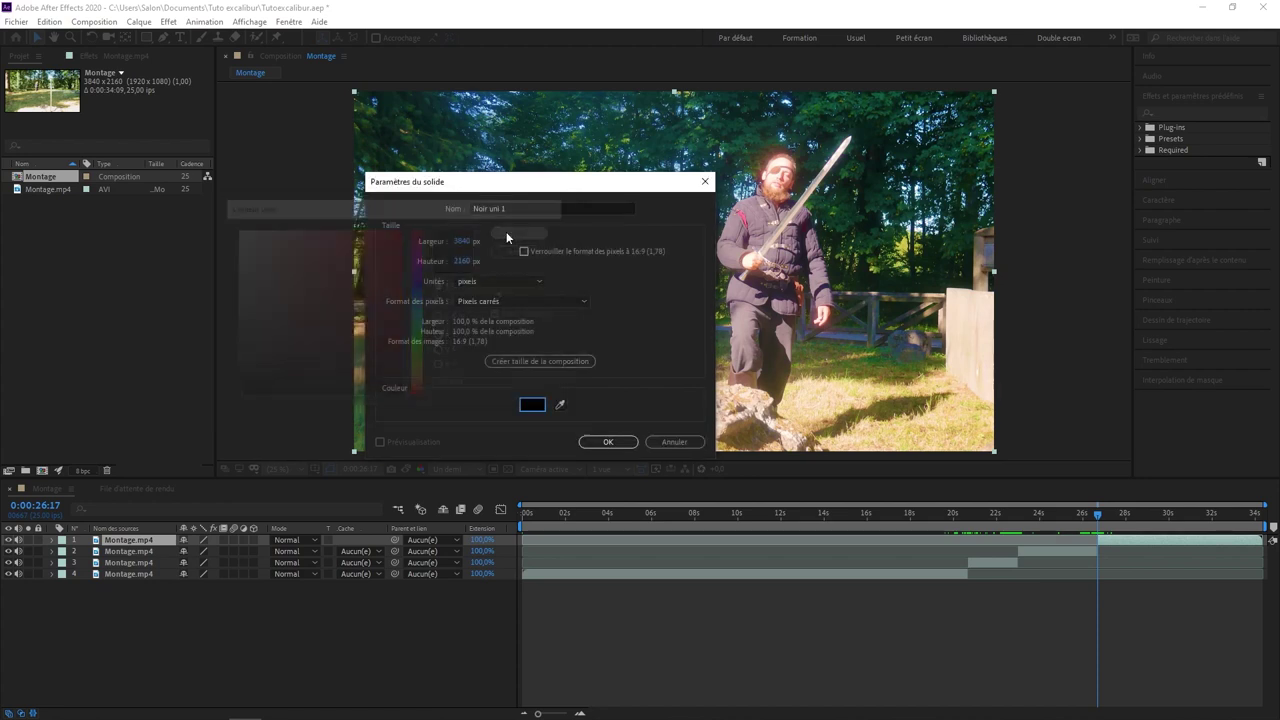
{"action": "left_click", "coordinate": [587, 441]}
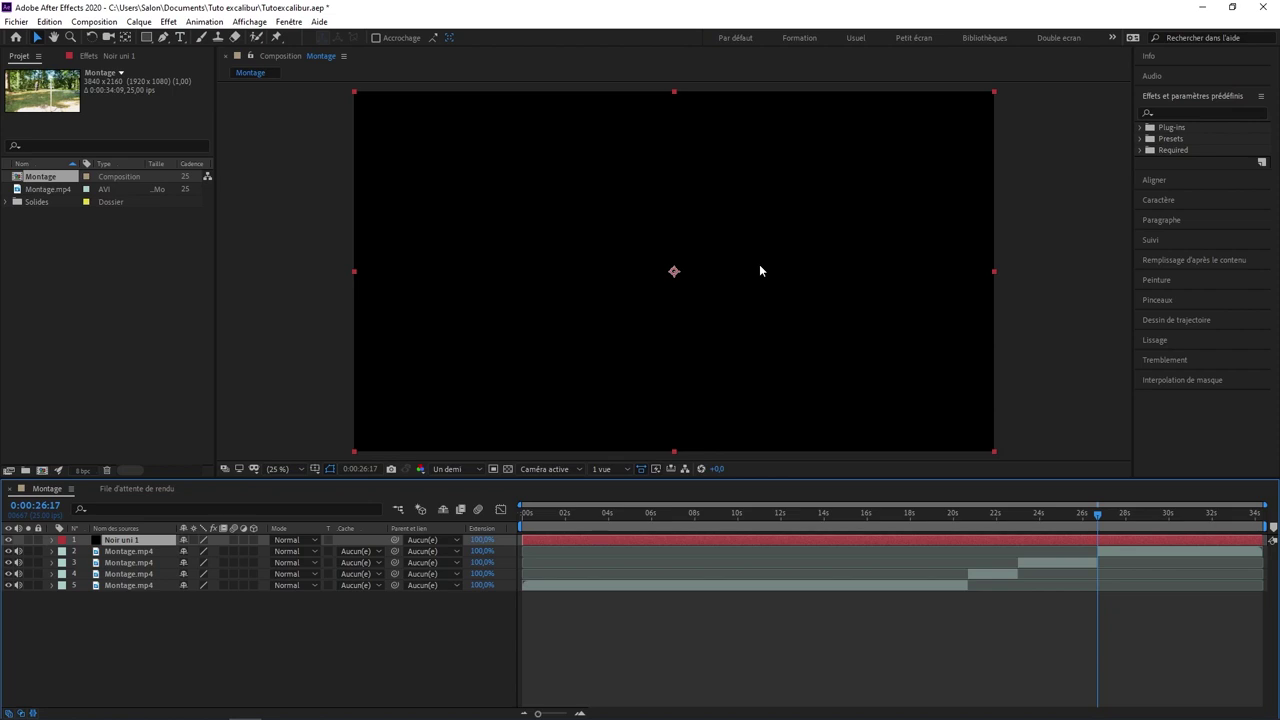
- Apply the VideoCopilot Saber effect to the black solid and set its blending mode to Ecran
{"action": "left_click", "coordinate": [1142, 130]}
{"action": "left_click", "coordinate": [1142, 129]}
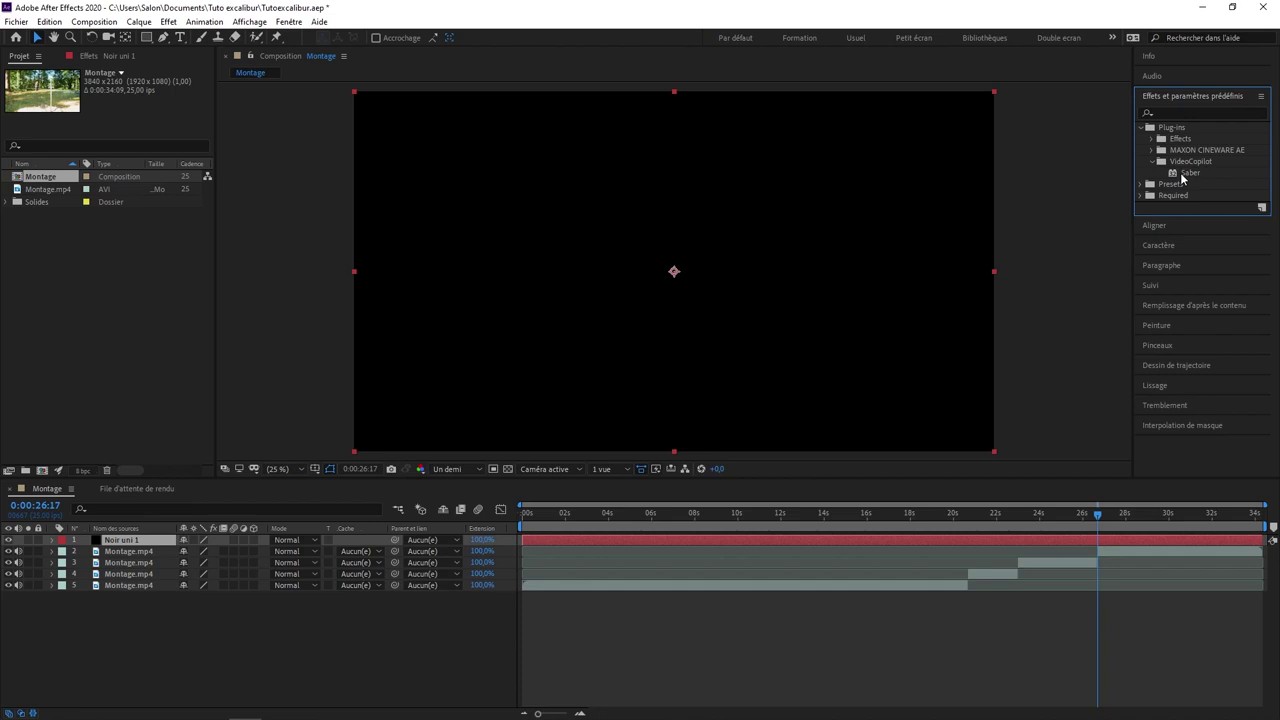
{"action": "left_click_drag", "start_coordinate": [1184, 175], "coordinate": [916, 539]}
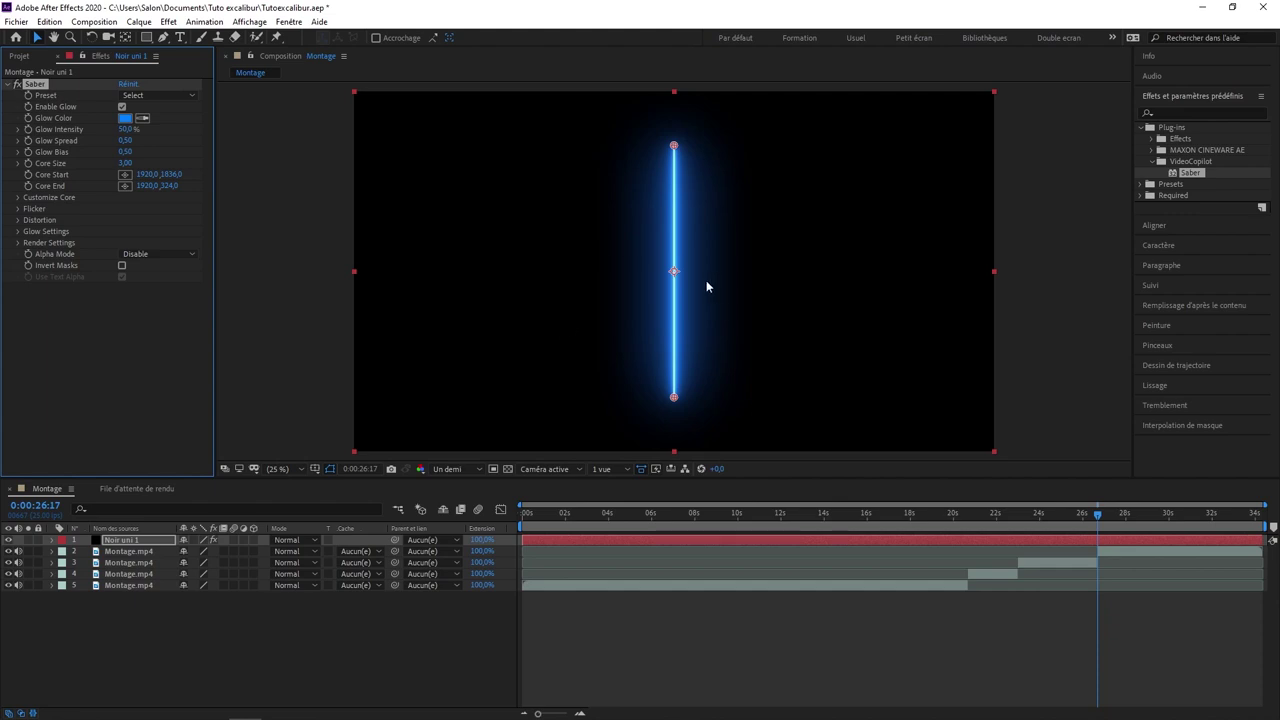
{"action": "left_click", "coordinate": [293, 540]}
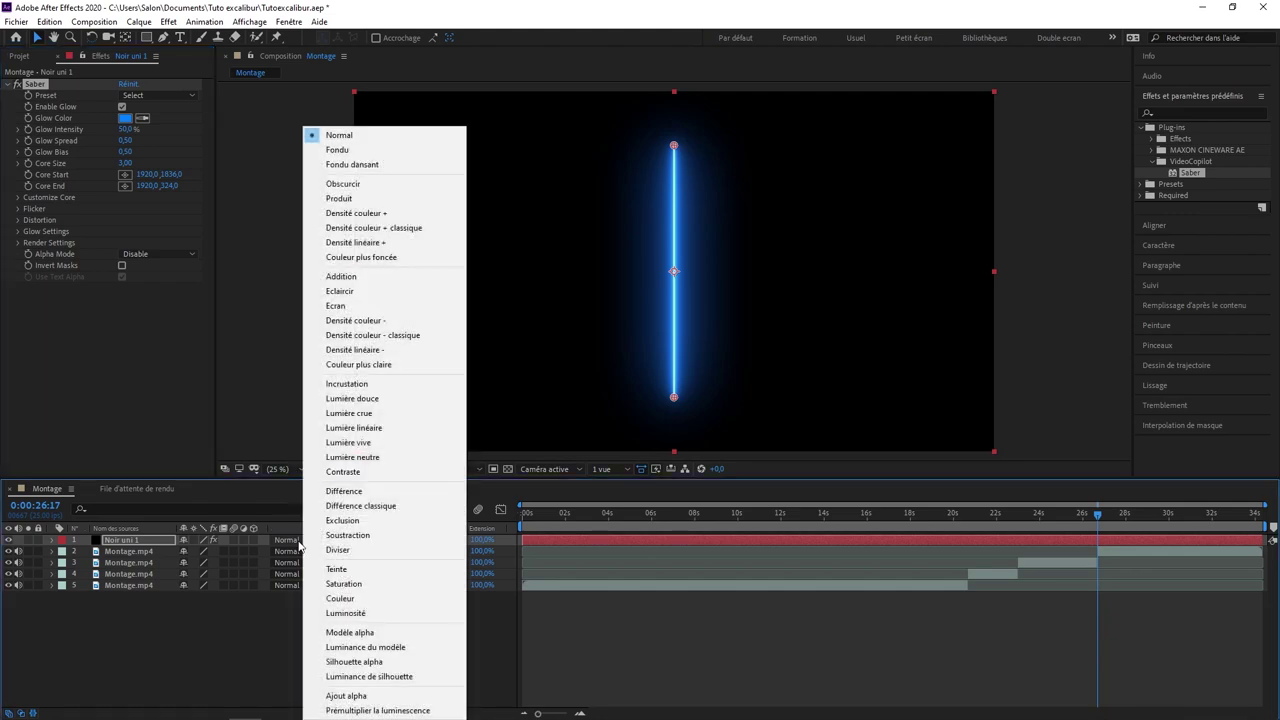
{"action": "left_click", "coordinate": [365, 306]}
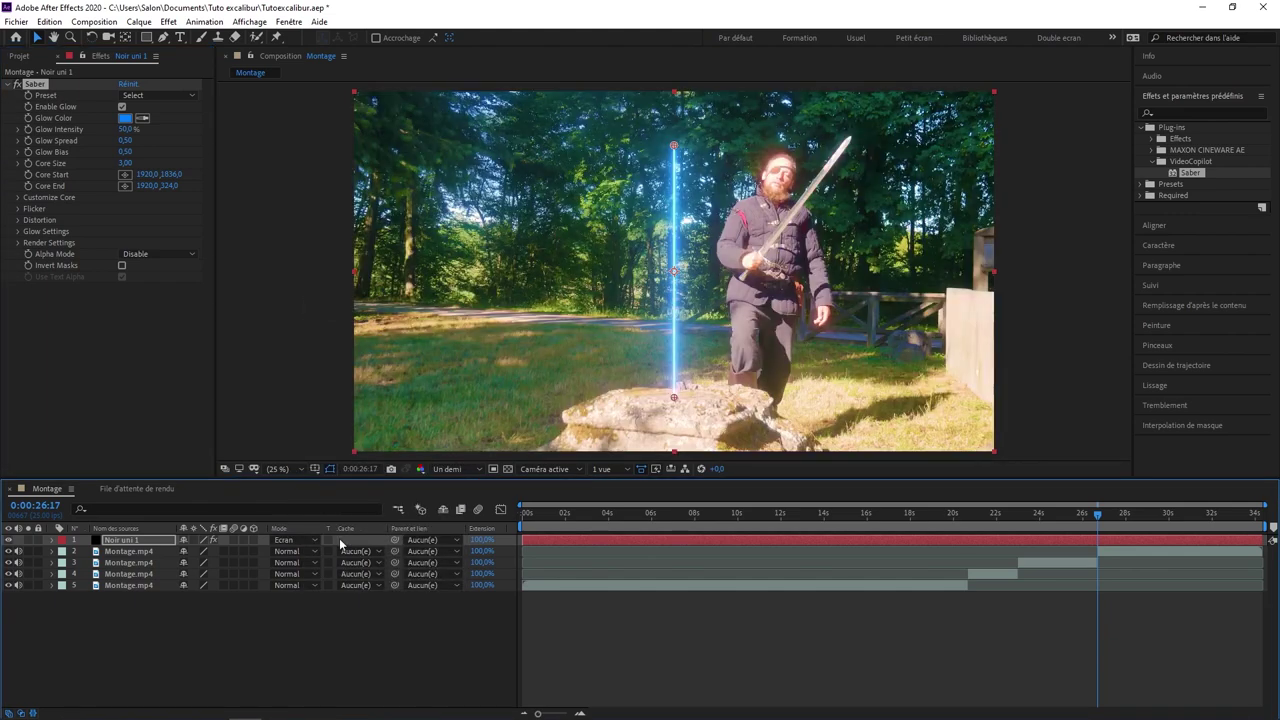
- Split the Saber solid at 0:00:20:17 and delete the part before the cut
{"action": "left_click_drag", "start_coordinate": [978, 516], "coordinate": [969, 524]}
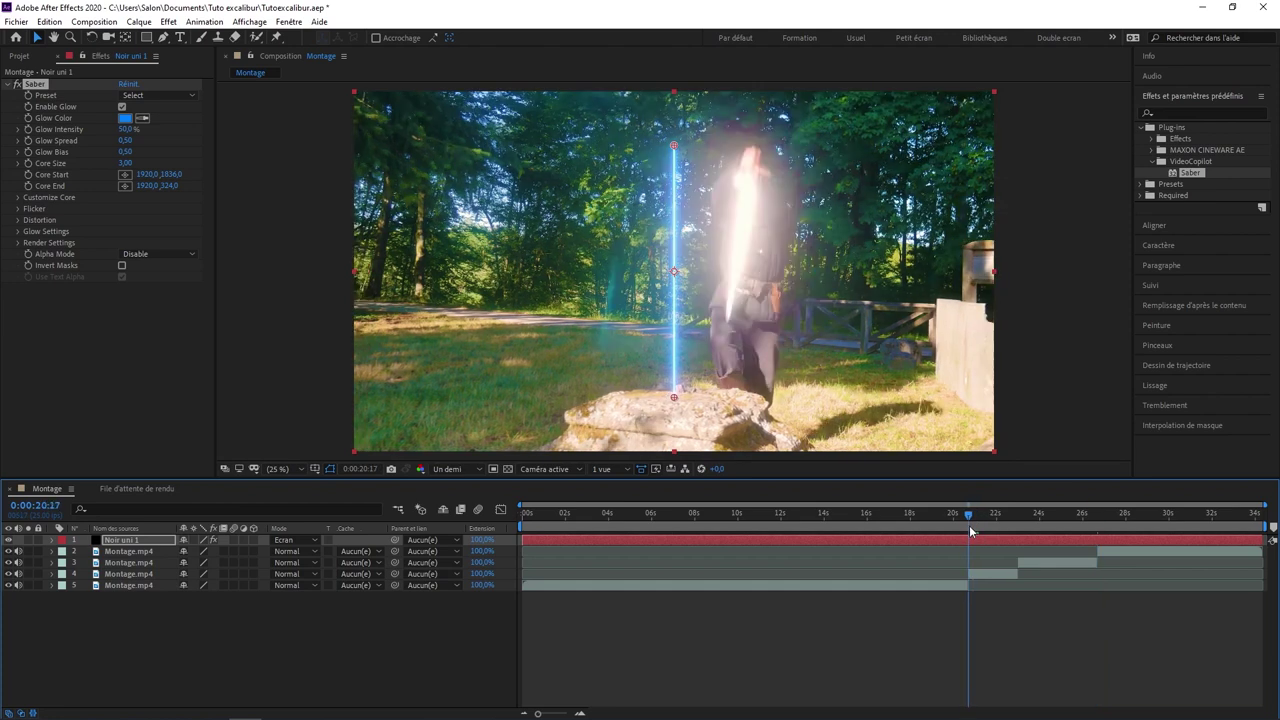
{"action": "scroll", "coordinate": [910, 580], "scroll_direction": "up", "scroll_amount": 4}
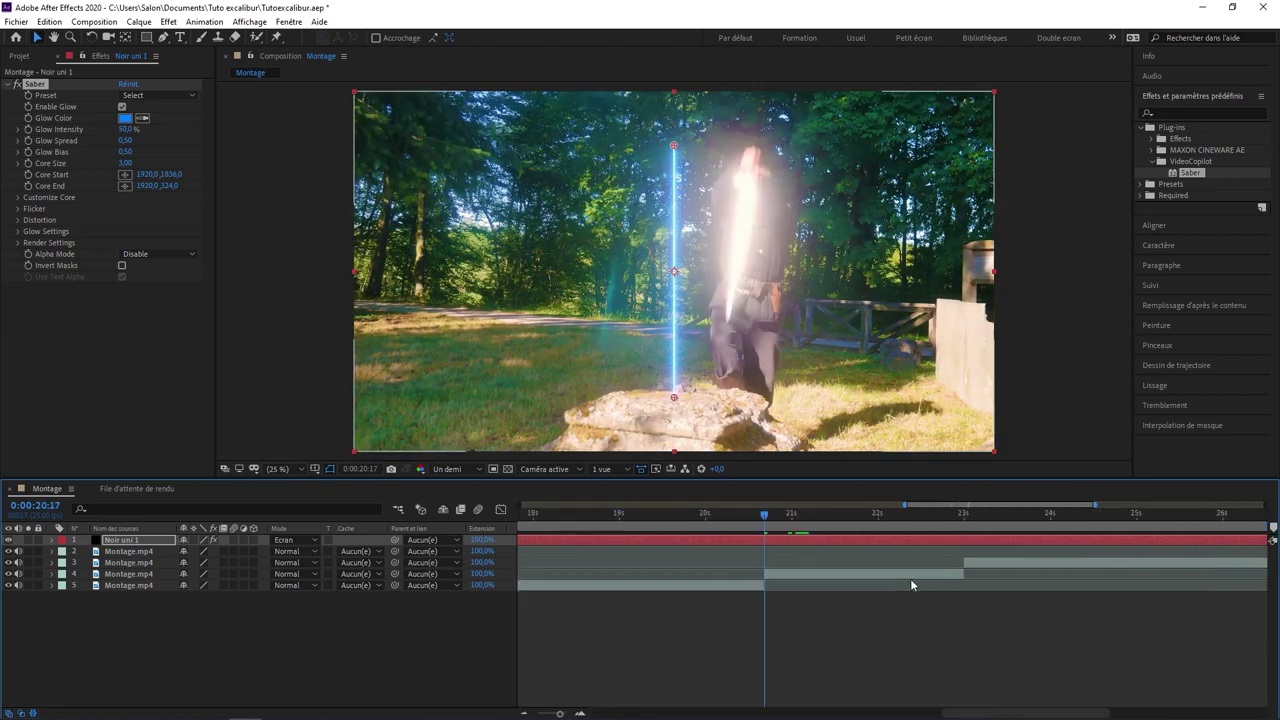
{"action": "scroll", "coordinate": [754, 565], "scroll_direction": "up", "scroll_amount": 4}
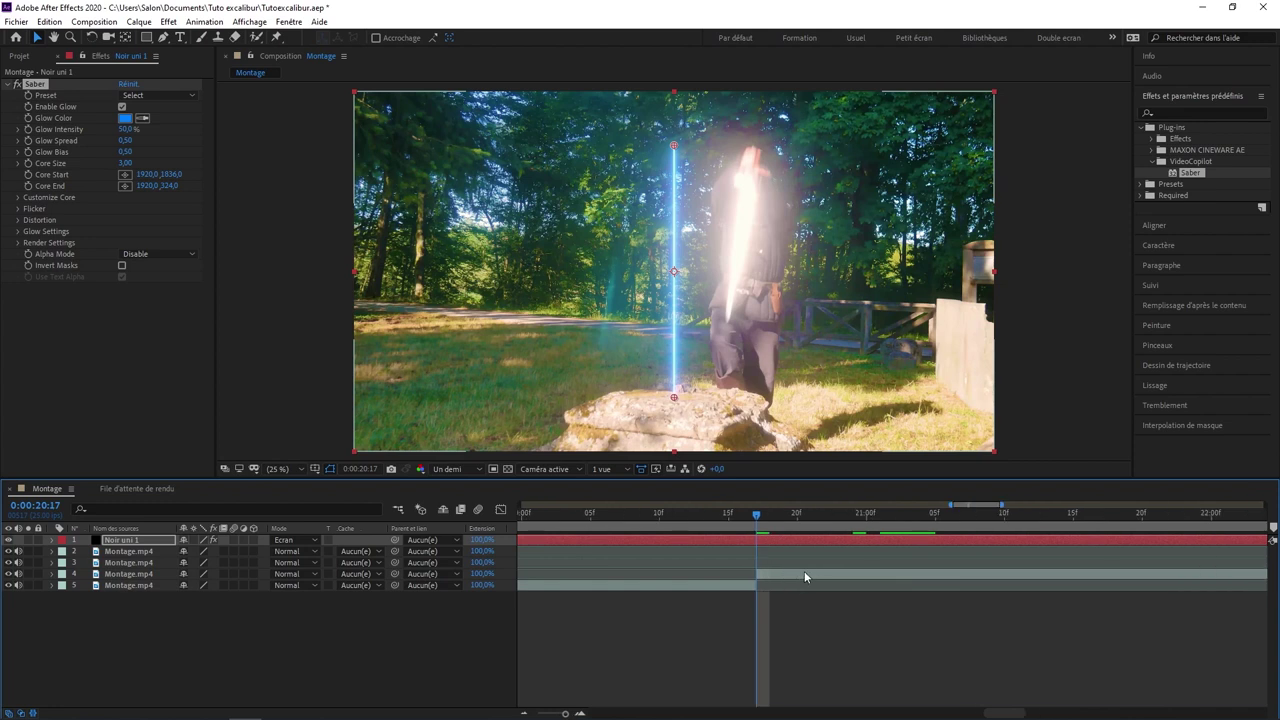
{"action": "left_click", "coordinate": [763, 541]}
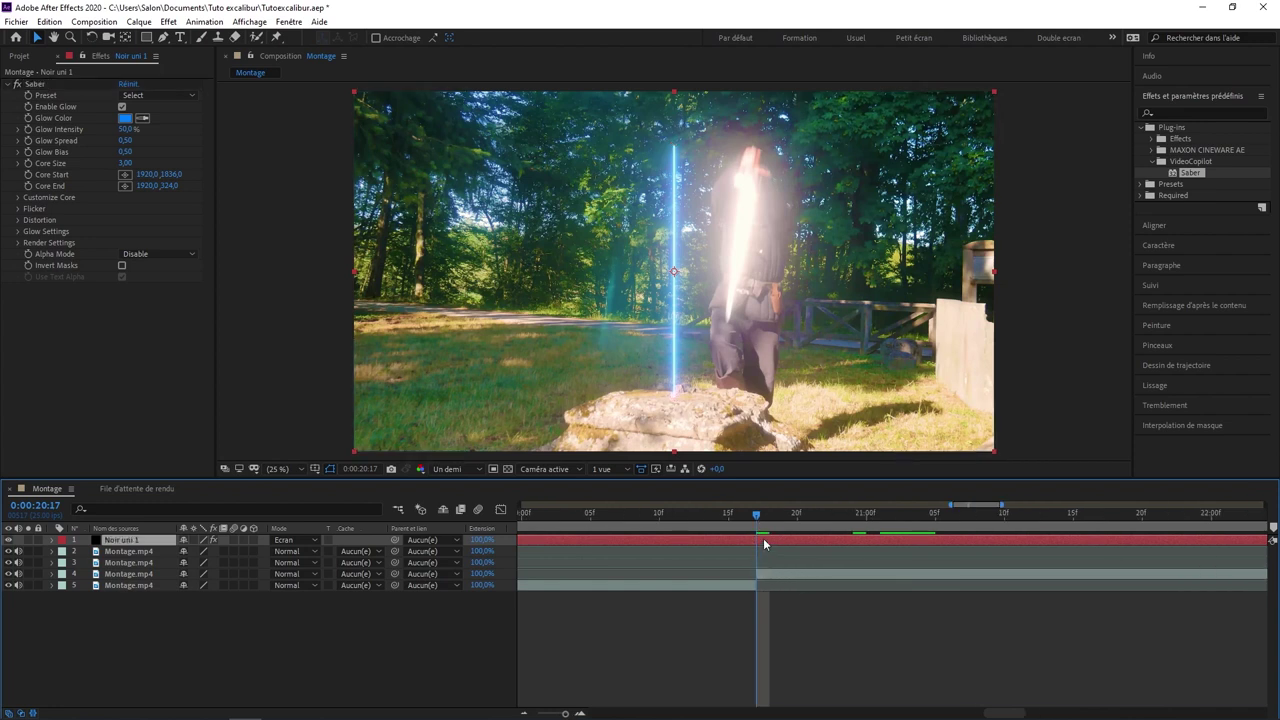
{"action": "key", "text": "ctrl+shift+d"}
{"action": "left_click", "coordinate": [150, 551]}
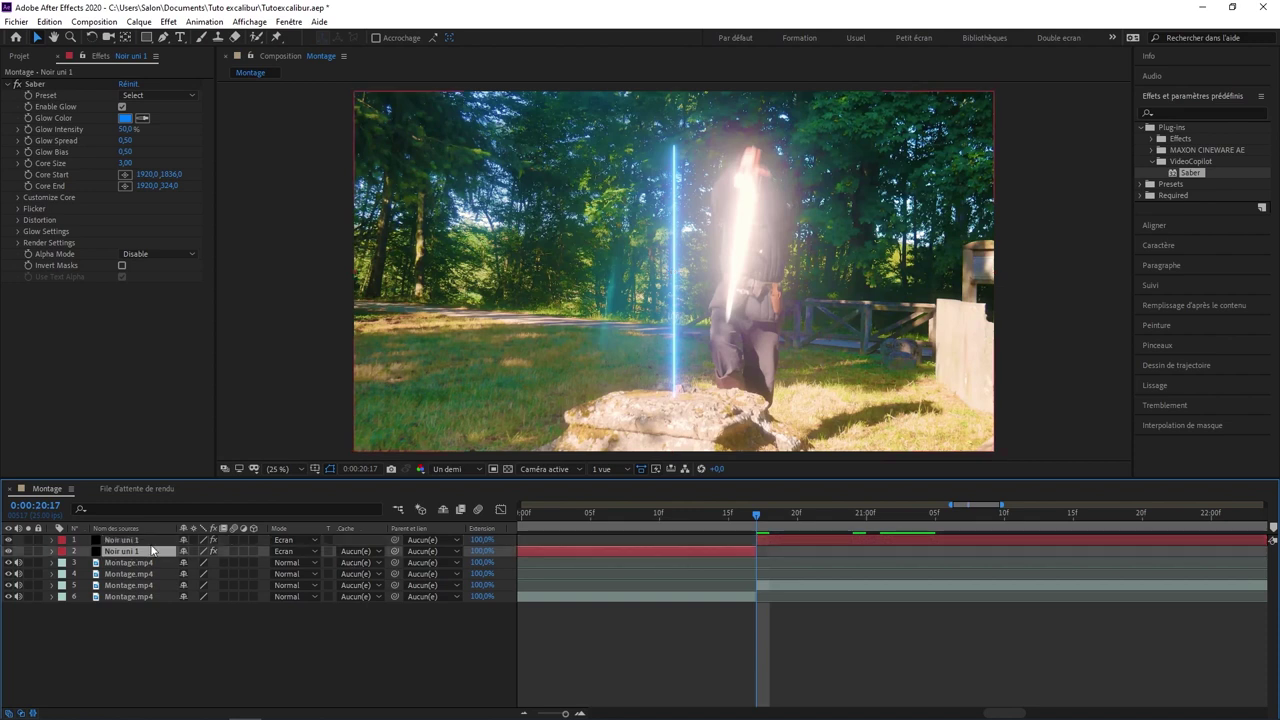
{"action": "key", "text": "Delete"}
{"action": "left_click", "coordinate": [820, 643]}
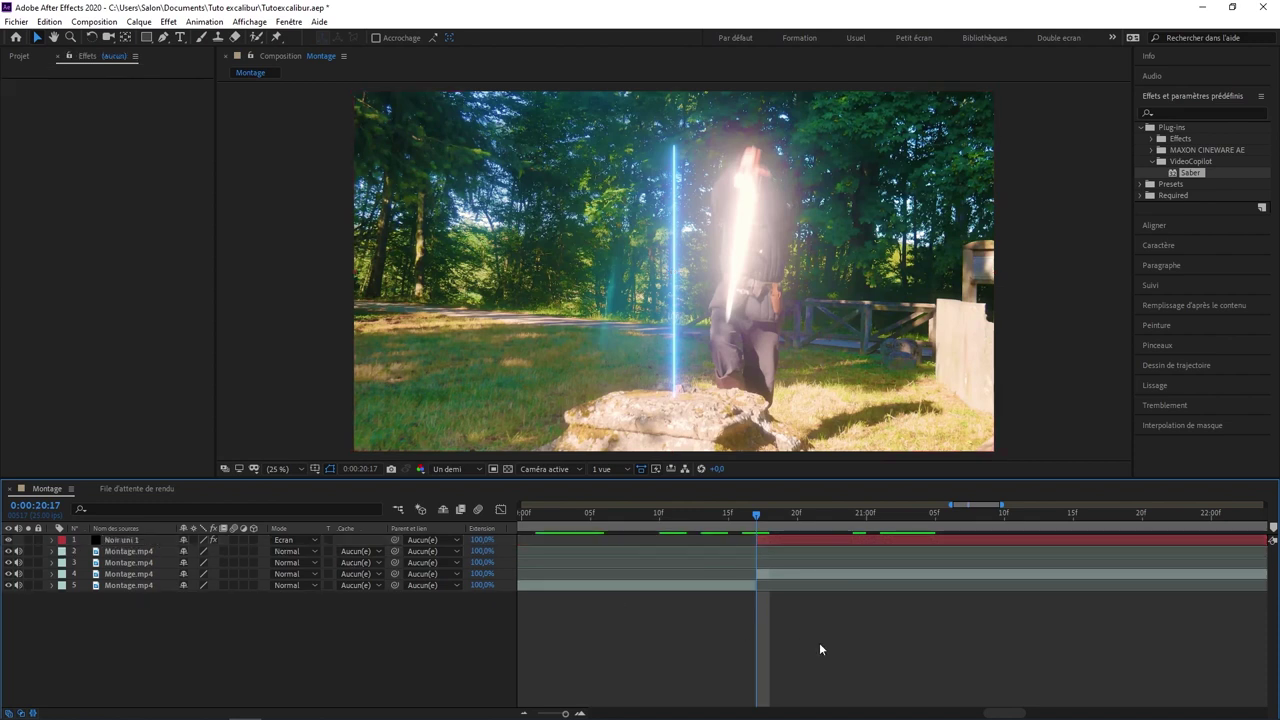
- Split the remaining Saber solid at the clip cut at 0:00:23:00
{"action": "scroll", "coordinate": [984, 615], "scroll_direction": "down", "scroll_amount": 6, "text": "alt"}
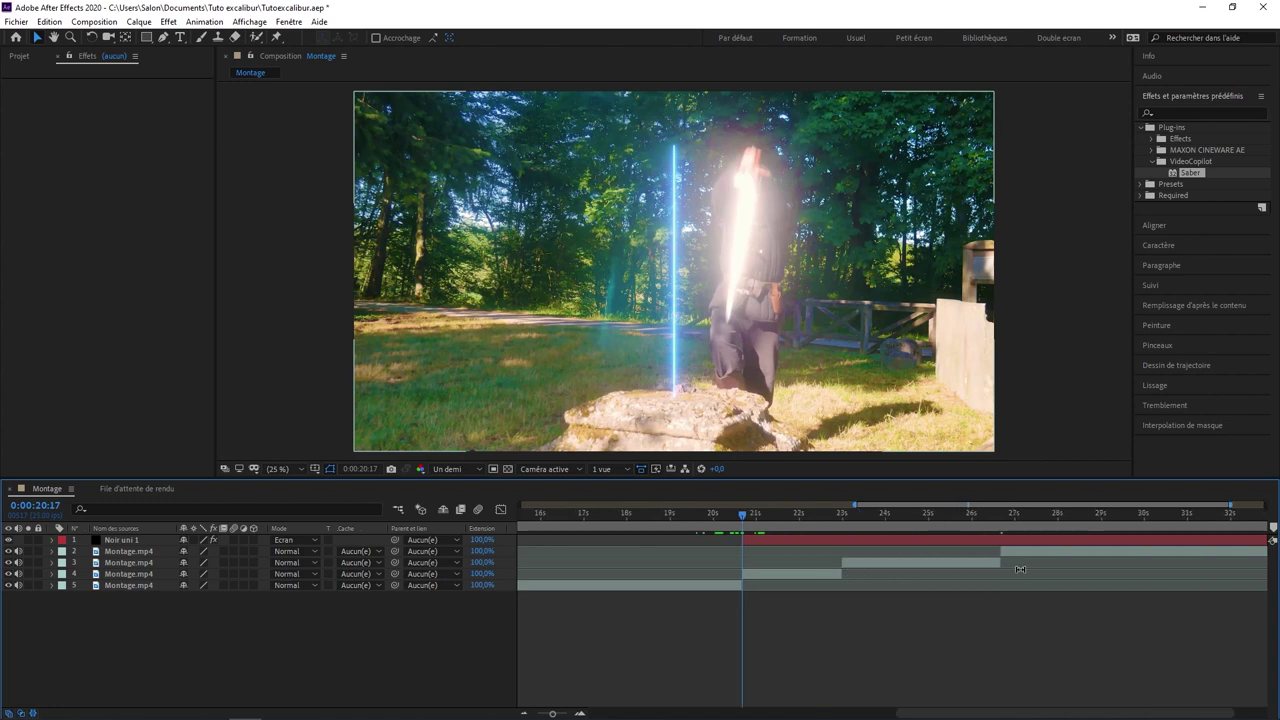
{"action": "left_click", "coordinate": [875, 514]}
{"action": "scroll", "coordinate": [902, 516], "scroll_direction": "up", "scroll_amount": 5, "text": "alt"}
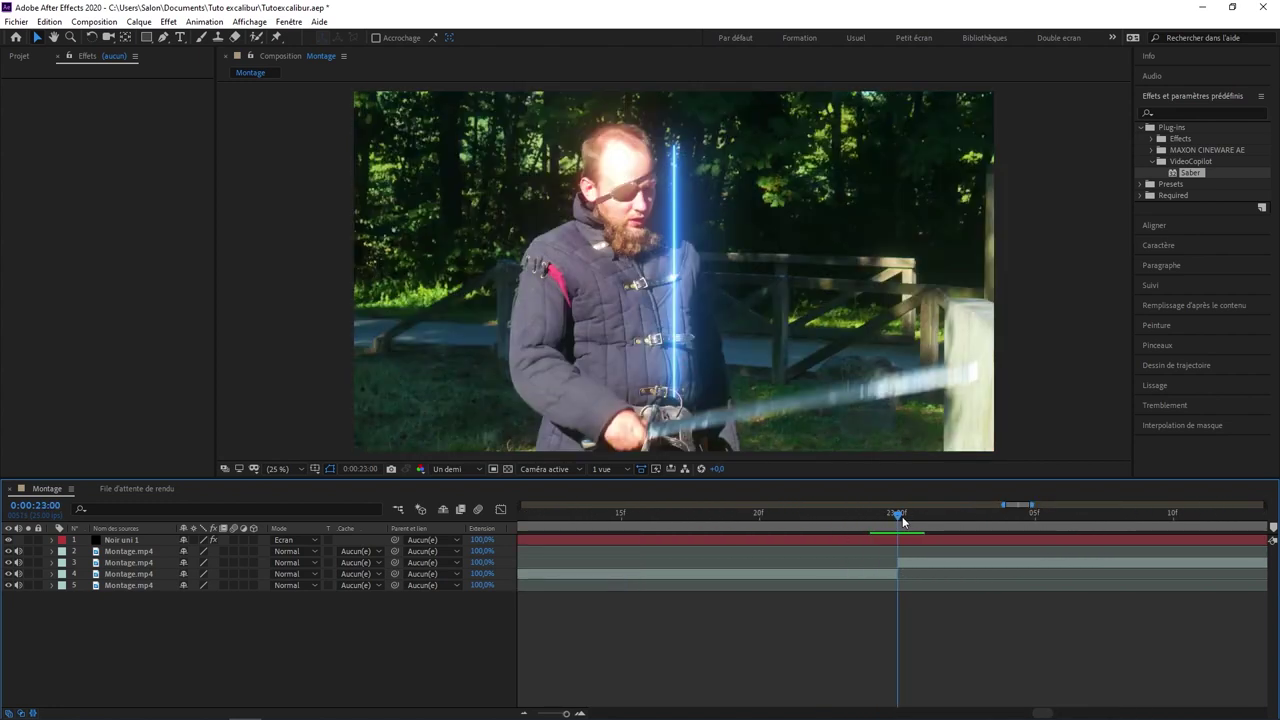
{"action": "left_click", "coordinate": [897, 541]}
{"action": "key", "text": "ctrl+shift+d"}
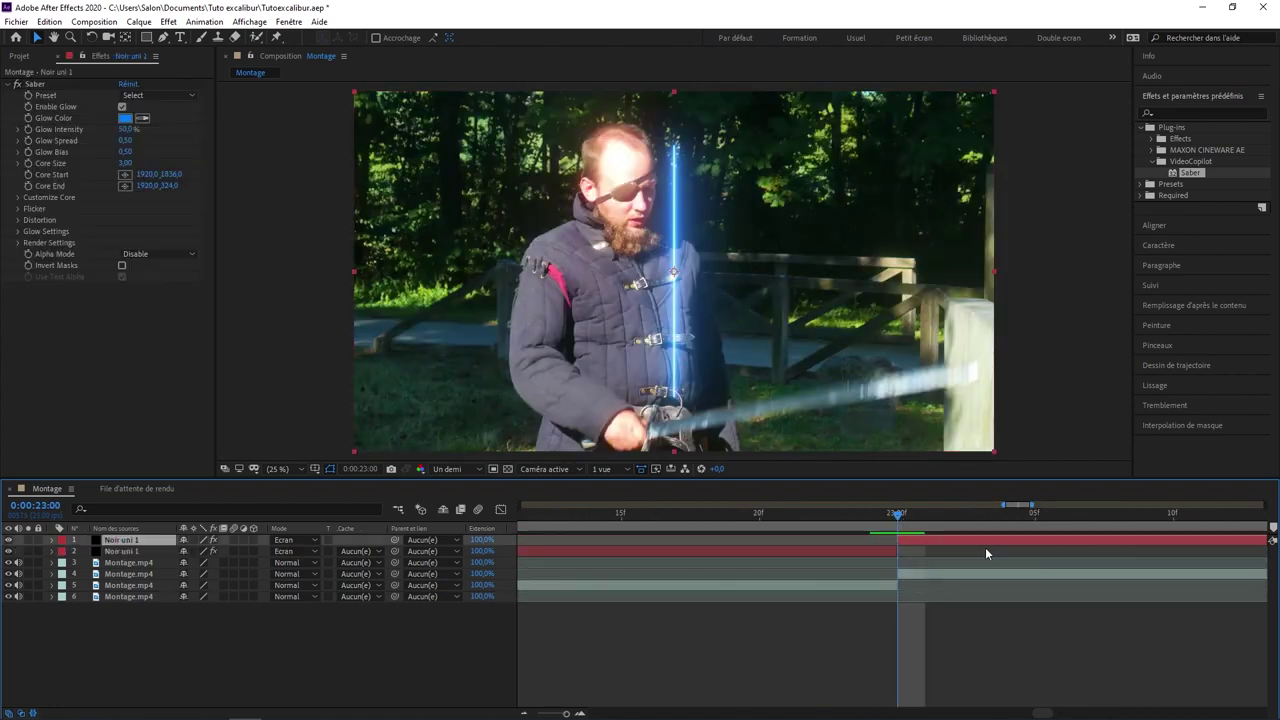
- Split the last Saber solid segment at the clip cut at 0:00:26:17
{"action": "scroll", "coordinate": [985, 547], "scroll_direction": "down", "scroll_amount": 3, "text": "alt"}
{"action": "scroll", "coordinate": [1020, 555], "scroll_direction": "right", "scroll_amount": 8}
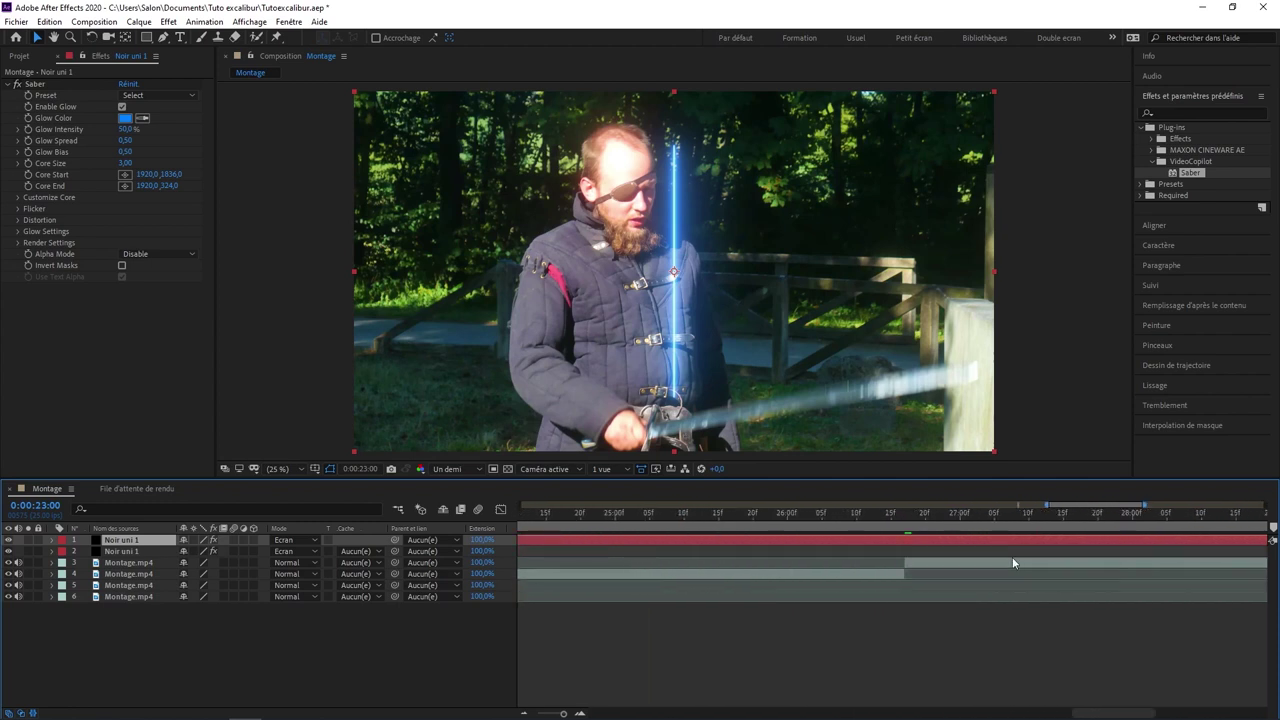
{"action": "left_click_drag", "start_coordinate": [891, 512], "coordinate": [905, 525]}
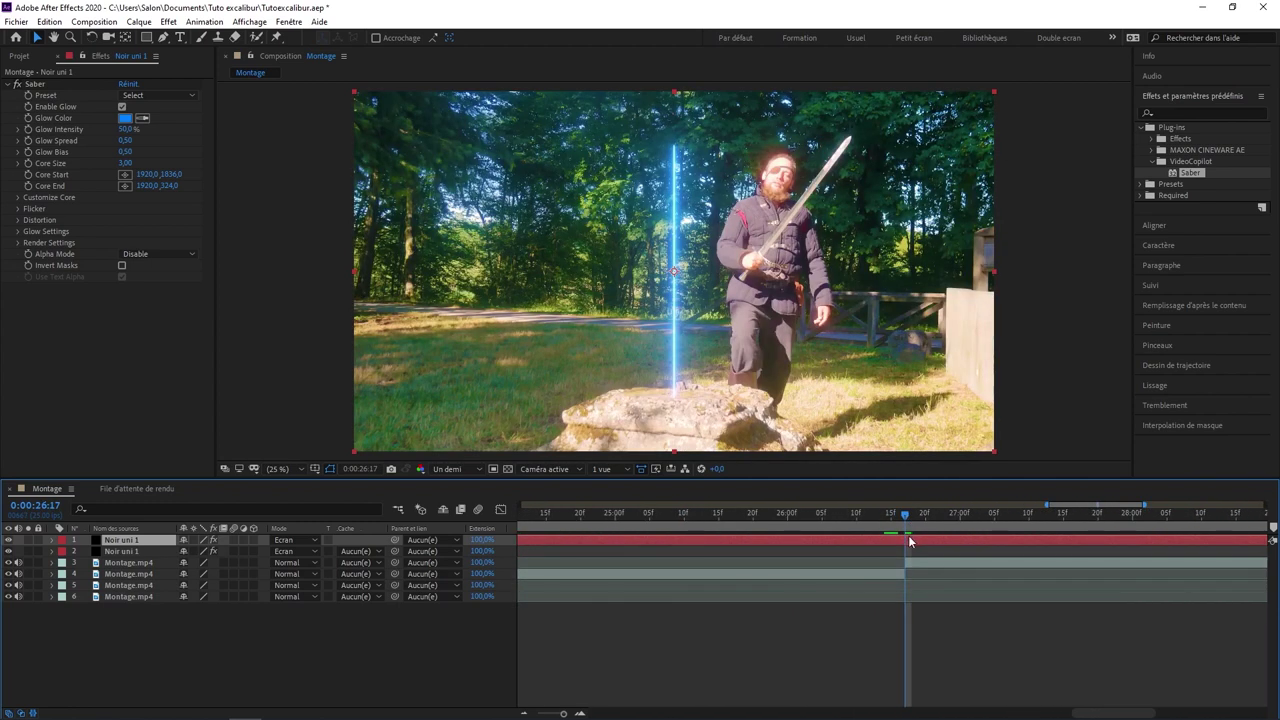
{"action": "key", "text": "ctrl+shift+d"}
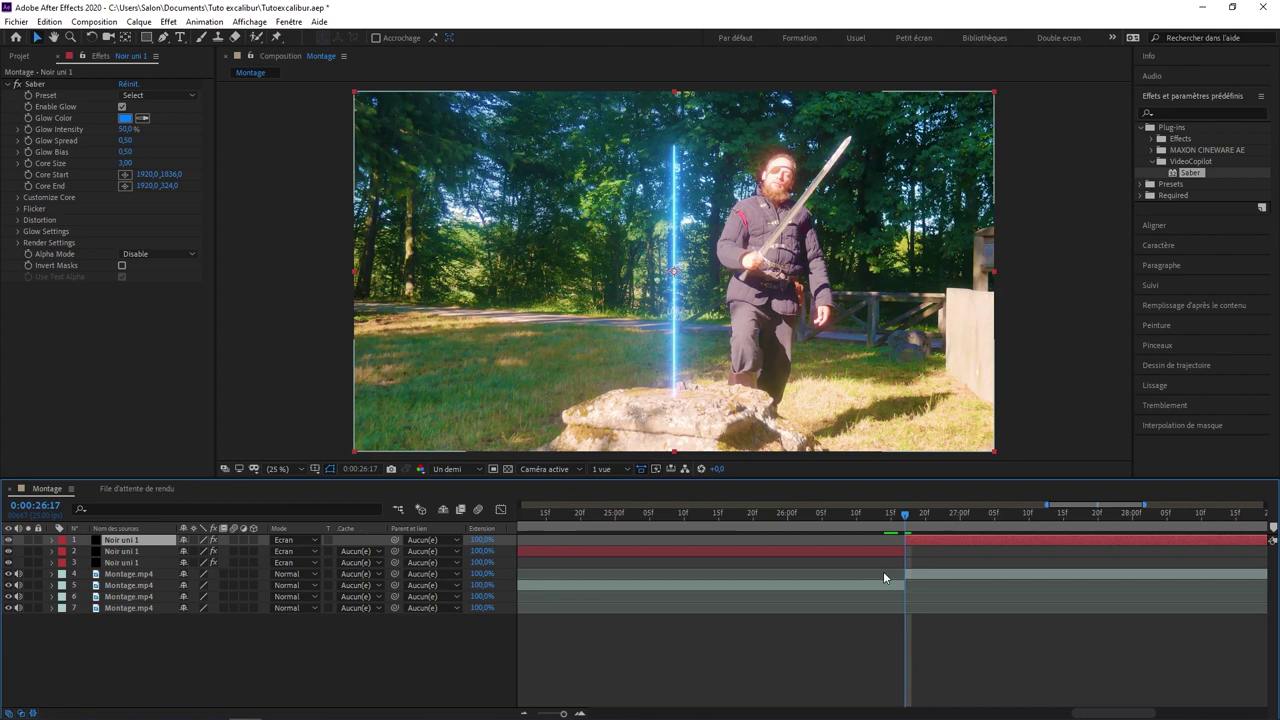
- Enable Core Start and Core End keyframes at 0:00:20:17 on the first solid segment, placing them on the blade at about 2244,1380 and 2380,492
{"action": "scroll", "coordinate": [883, 570], "scroll_direction": "down", "scroll_amount": 3, "text": "alt"}
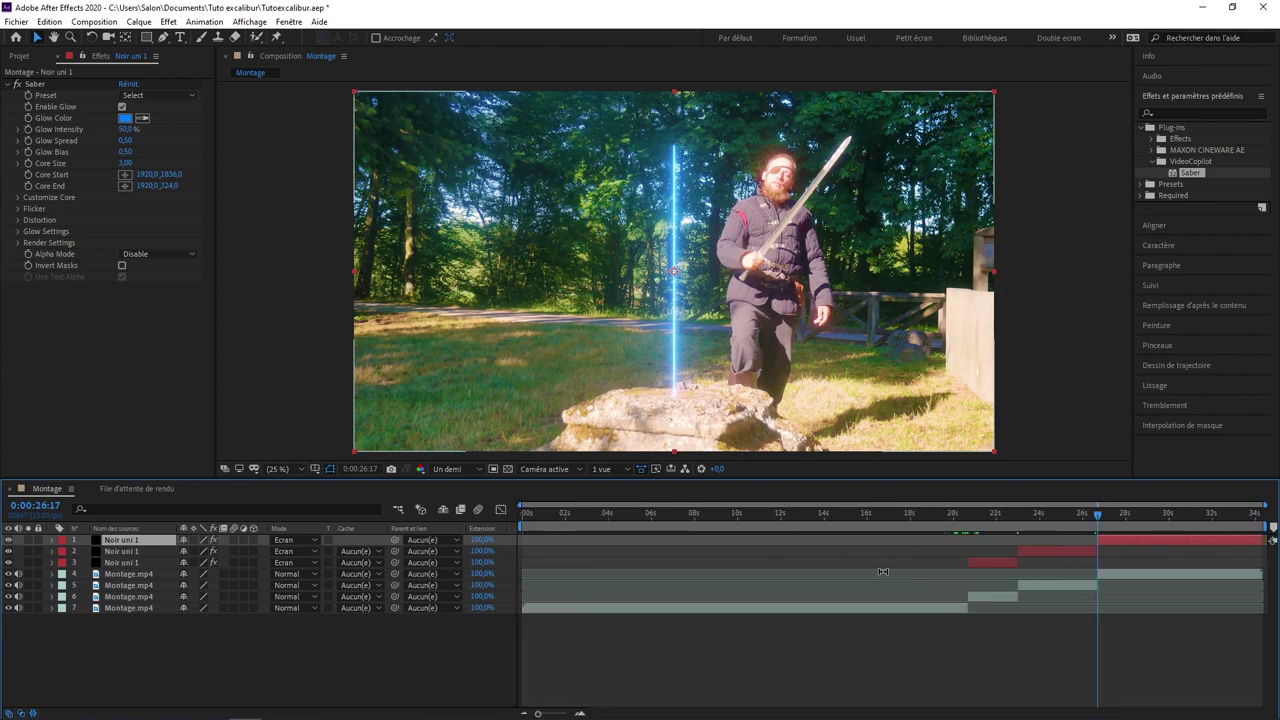
{"action": "left_click_drag", "start_coordinate": [955, 513], "coordinate": [968, 515]}
{"action": "left_click", "coordinate": [983, 562]}
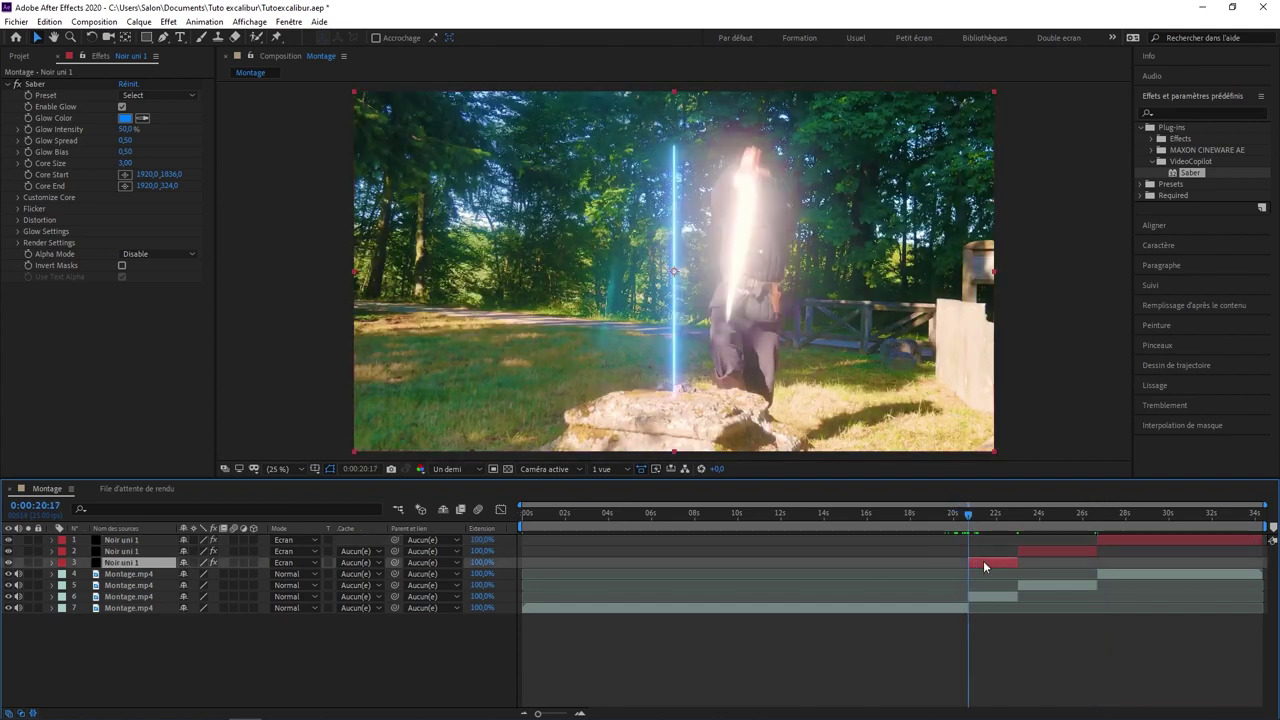
{"action": "scroll", "coordinate": [984, 562], "scroll_direction": "up", "scroll_amount": 5, "text": "alt"}
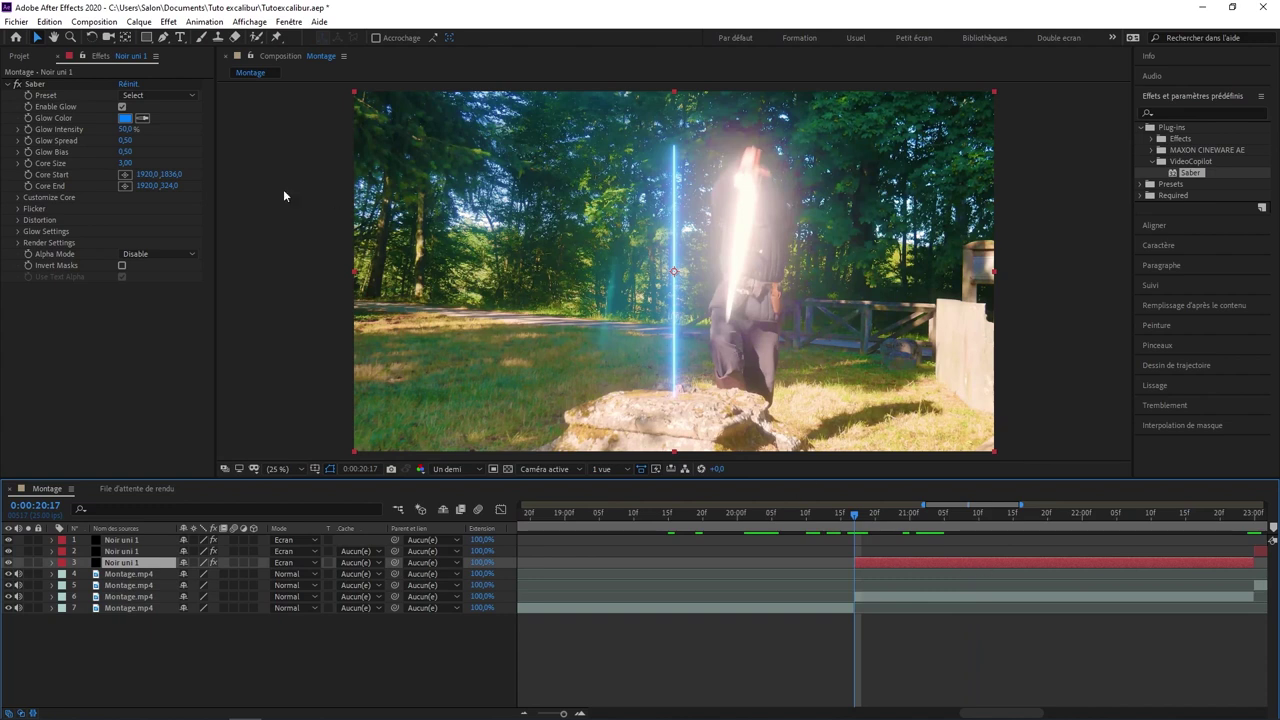
{"action": "left_click", "coordinate": [28, 175]}
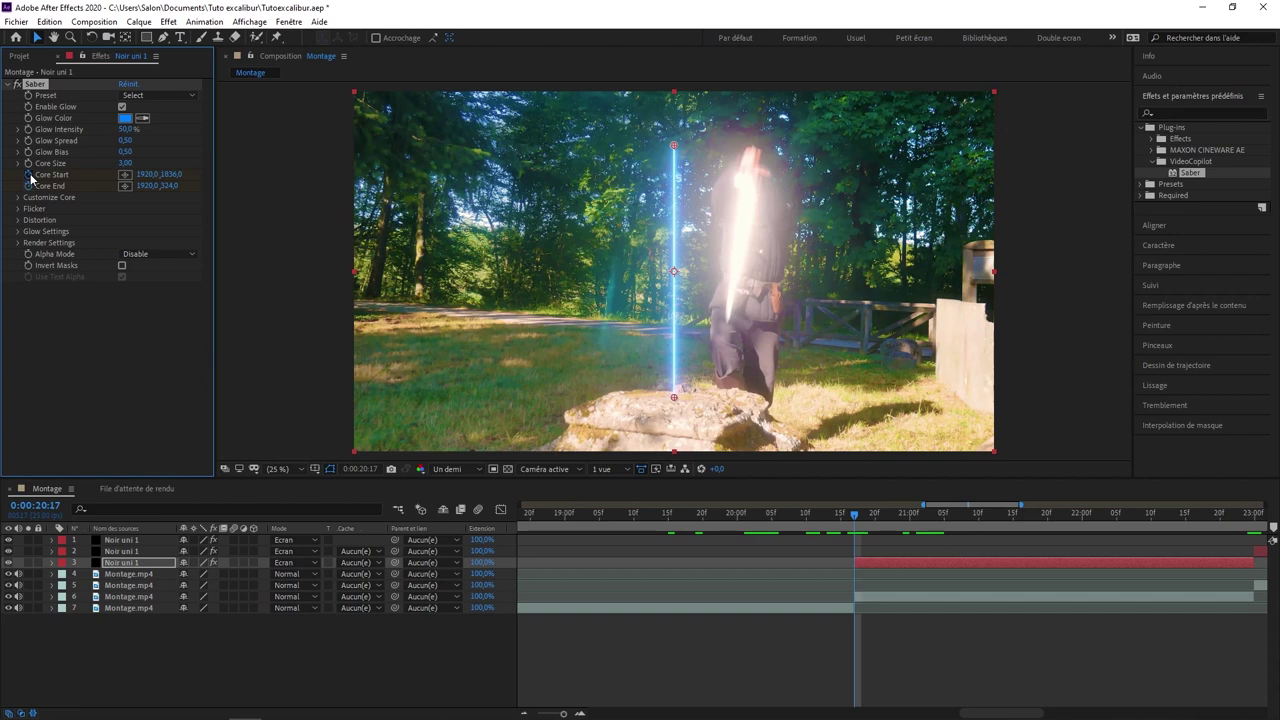
{"action": "left_click_drag", "start_coordinate": [676, 144], "coordinate": [750, 173]}
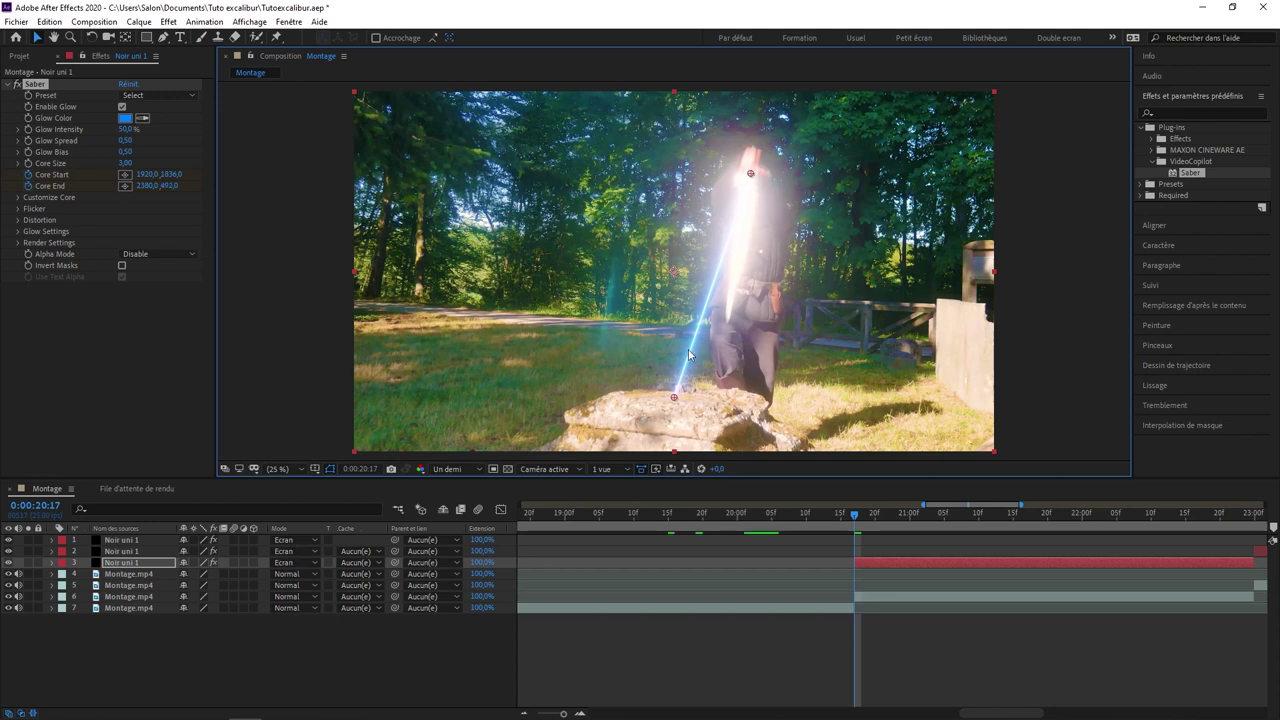
{"action": "left_click_drag", "start_coordinate": [675, 399], "coordinate": [728, 319]}
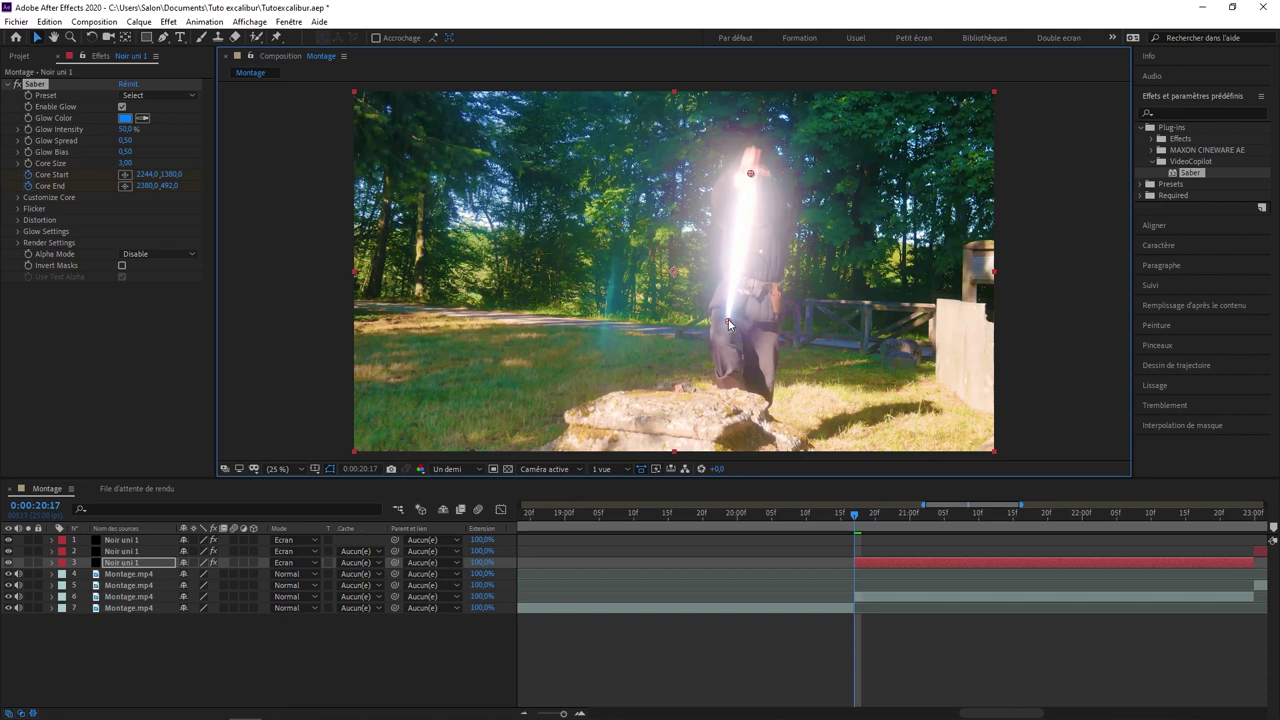
- At 0:00:21:02 on the first solid segment, place Saber's Core Start at about 2334,488 and Core End at about 2464,244
{"action": "key", "text": "shift+Page_Down"}
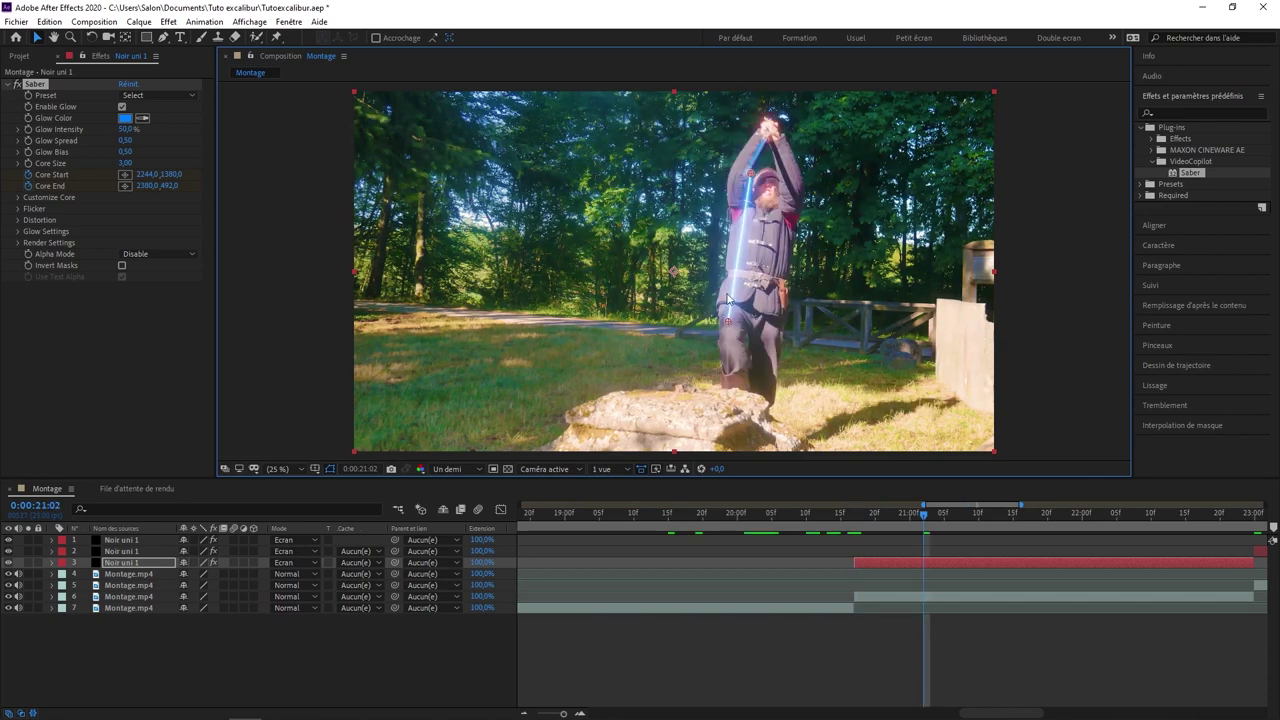
{"action": "left_click_drag", "start_coordinate": [752, 175], "coordinate": [765, 131]}
{"action": "left_click_drag", "start_coordinate": [728, 322], "coordinate": [742, 175]}
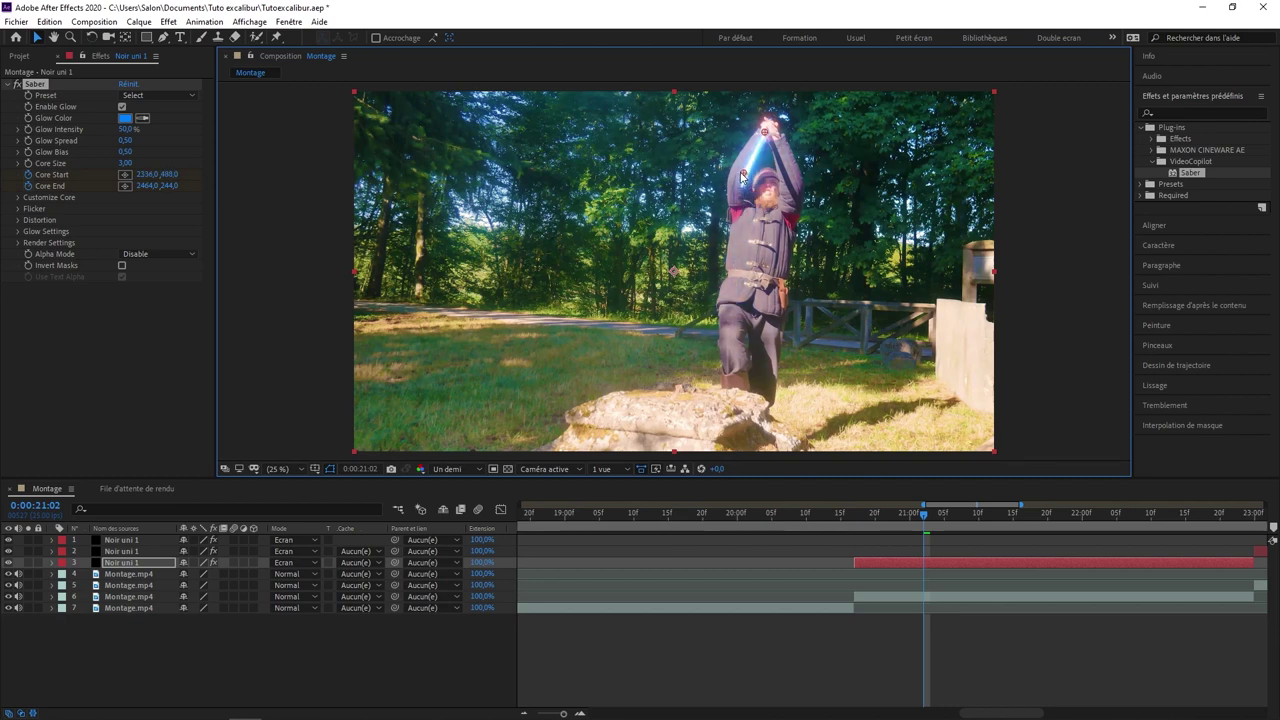
- Step backward frame by frame through the first Saber shot from 0:00:22:23 to 0:00:21:03, checking the glow's alignment with the blade
{"action": "key", "text": "space"}
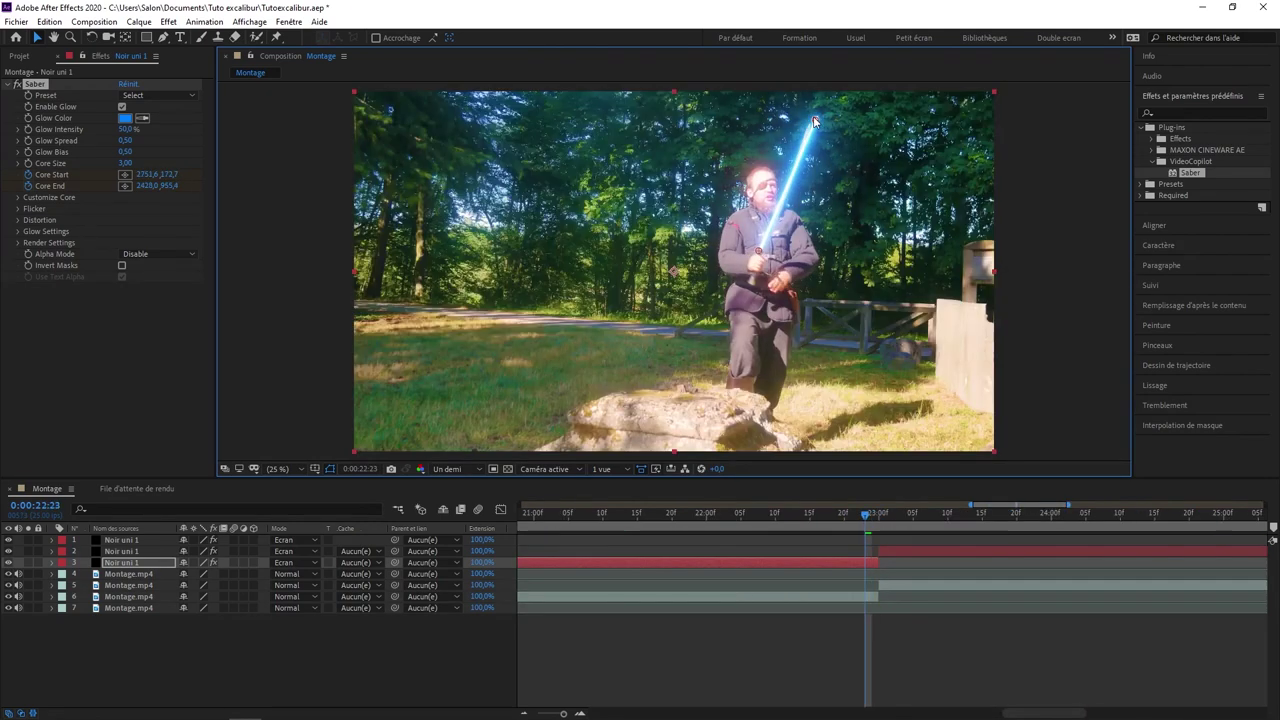
{"action": "key", "text": "Page_Up"}
{"action": "key", "text": "Page_Up"}
{"action": "key", "text": "Page_Up"}
{"action": "key", "text": "Page_Up"}
{"action": "key", "text": "Page_Up"}
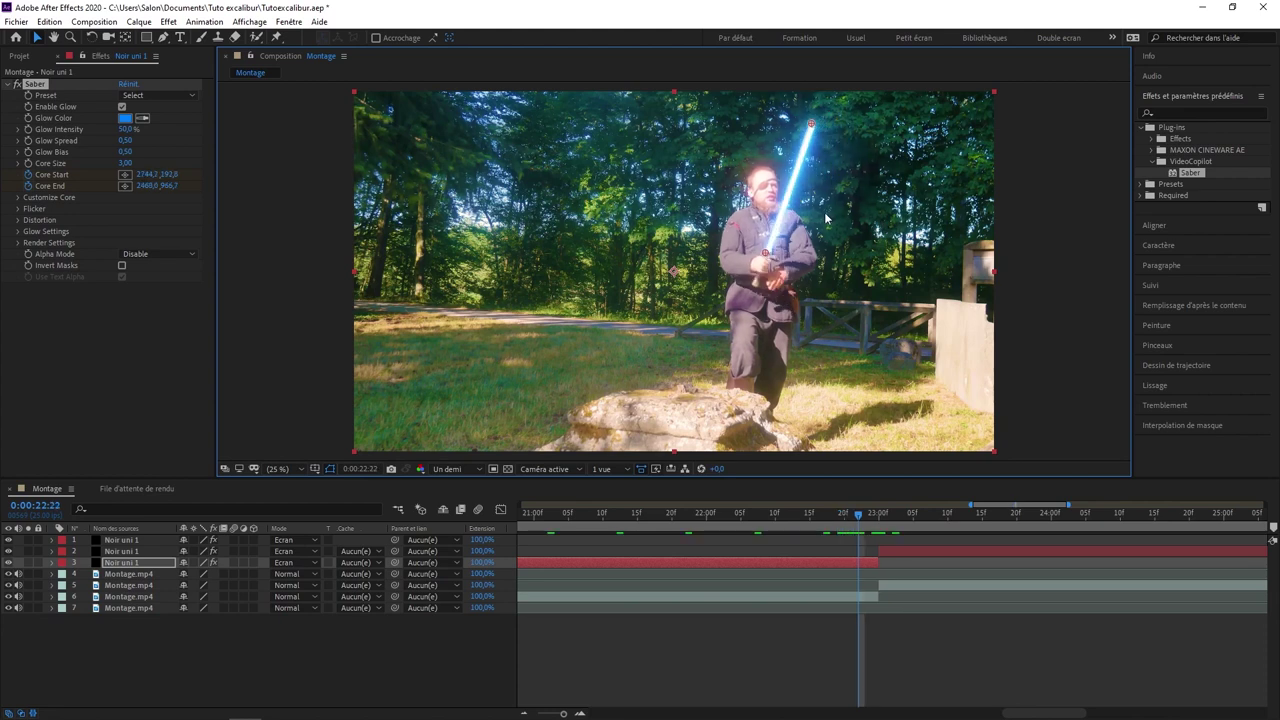
{"action": "key", "text": "Page_Up"}
{"action": "key", "text": "Page_Up"}
{"action": "key", "text": "Page_Up"}
{"action": "key", "text": "Page_Up"}
{"action": "key", "text": "Page_Up"}
{"action": "key", "text": "Page_Up"}
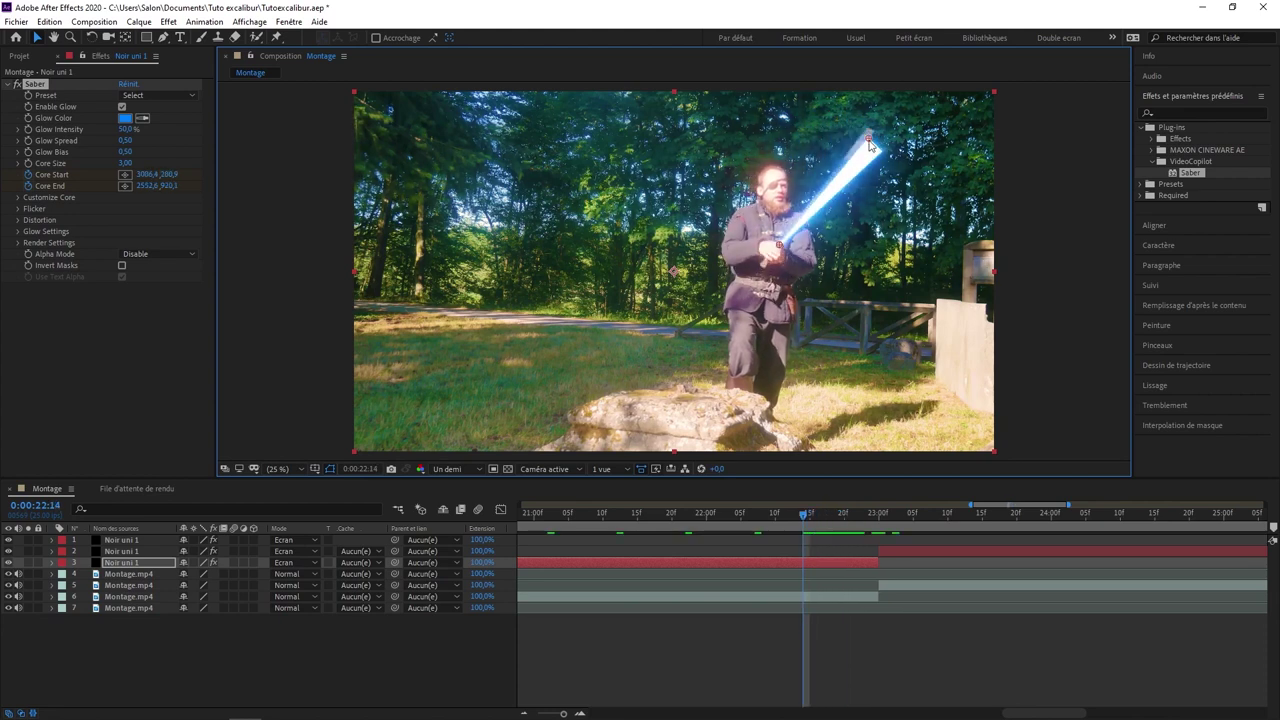
{"action": "key", "text": "Page_Up"}
{"action": "key", "text": "Page_Up"}
{"action": "key", "text": "Page_Up"}
{"action": "key", "text": "Page_Up"}
{"action": "key", "text": "Page_Up"}
{"action": "key", "text": "Page_Up"}
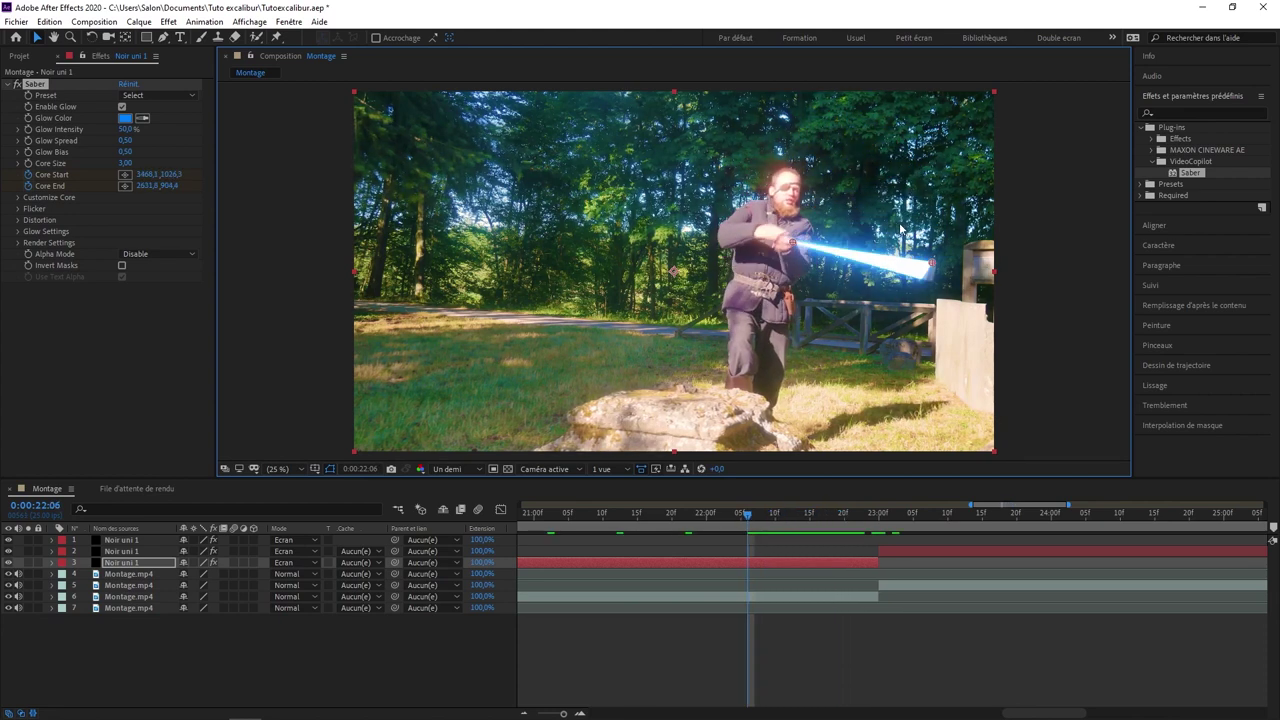
{"action": "key", "text": "Page_Up"}
{"action": "key", "text": "Page_Up"}
{"action": "key", "text": "Page_Up"}
{"action": "key", "text": "Page_Up"}
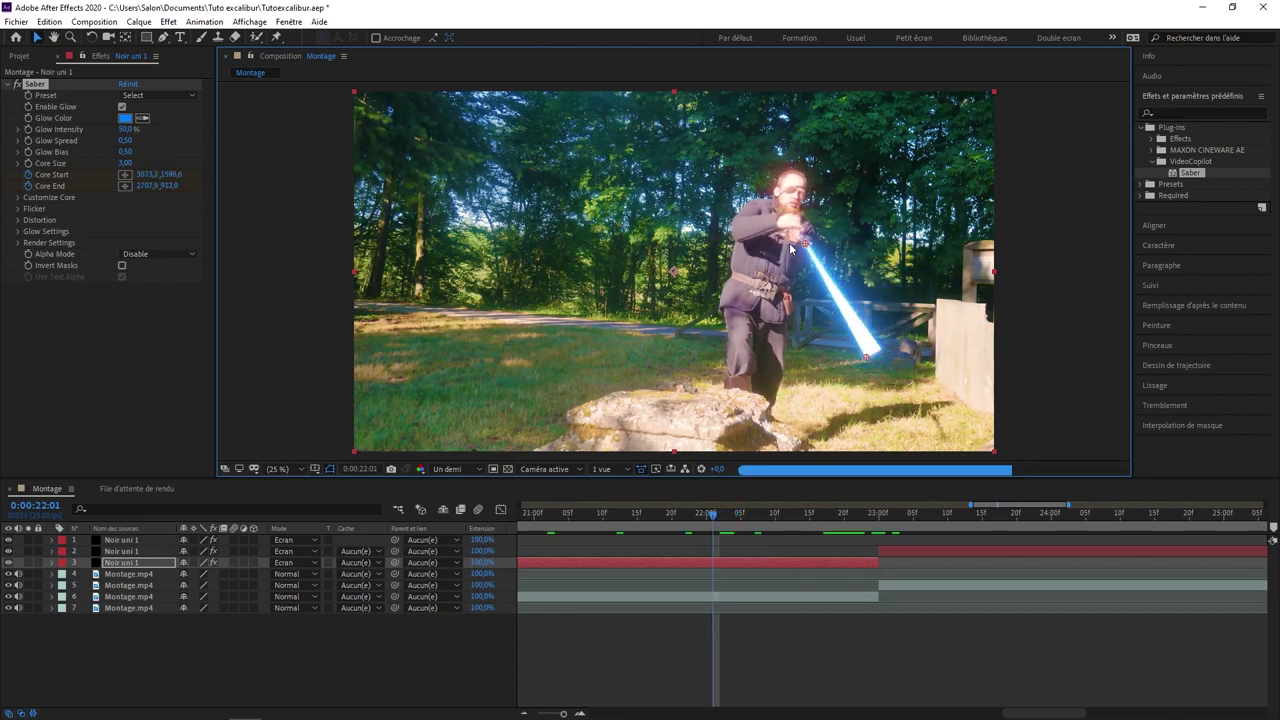
{"action": "key", "text": "Page_Up"}
{"action": "key", "text": "Page_Up"}
{"action": "key", "text": "Page_Up"}
{"action": "key", "text": "Page_Up"}
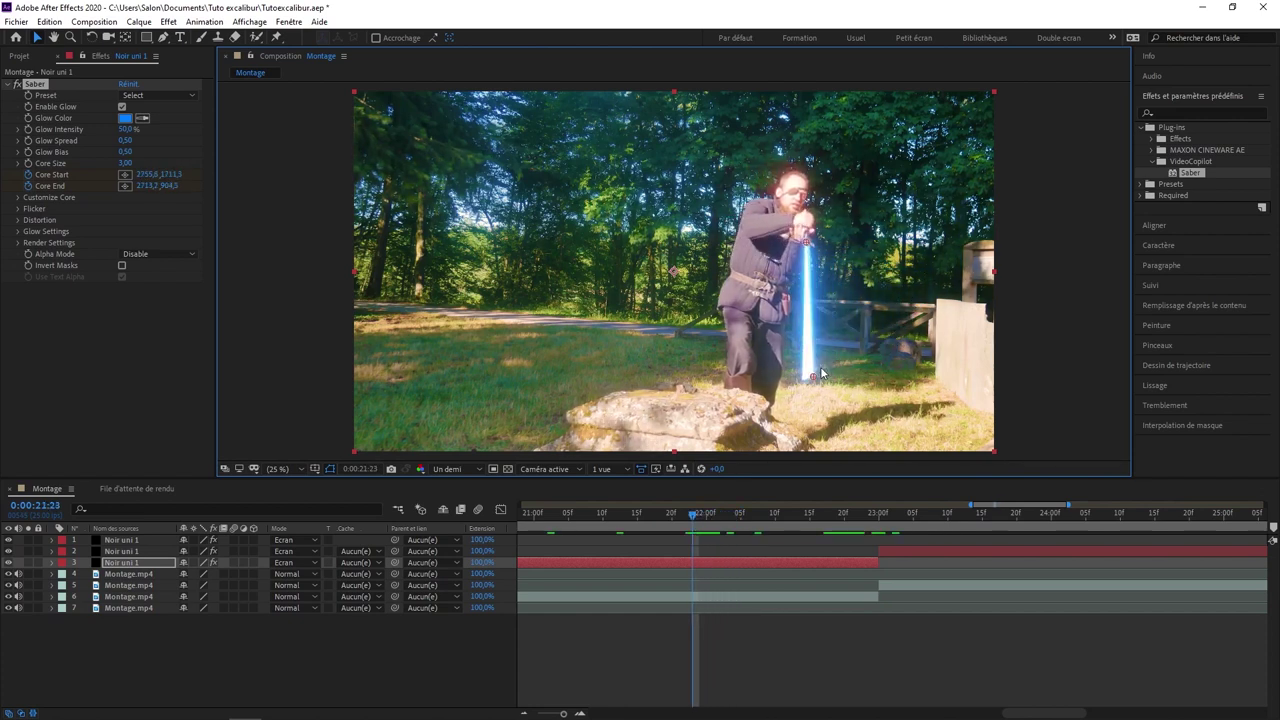
{"action": "key", "text": "Page_Up"}
{"action": "key", "text": "Page_Up"}
{"action": "key", "text": "Page_Up"}
{"action": "key", "text": "Page_Up"}
{"action": "key", "text": "Page_Up"}
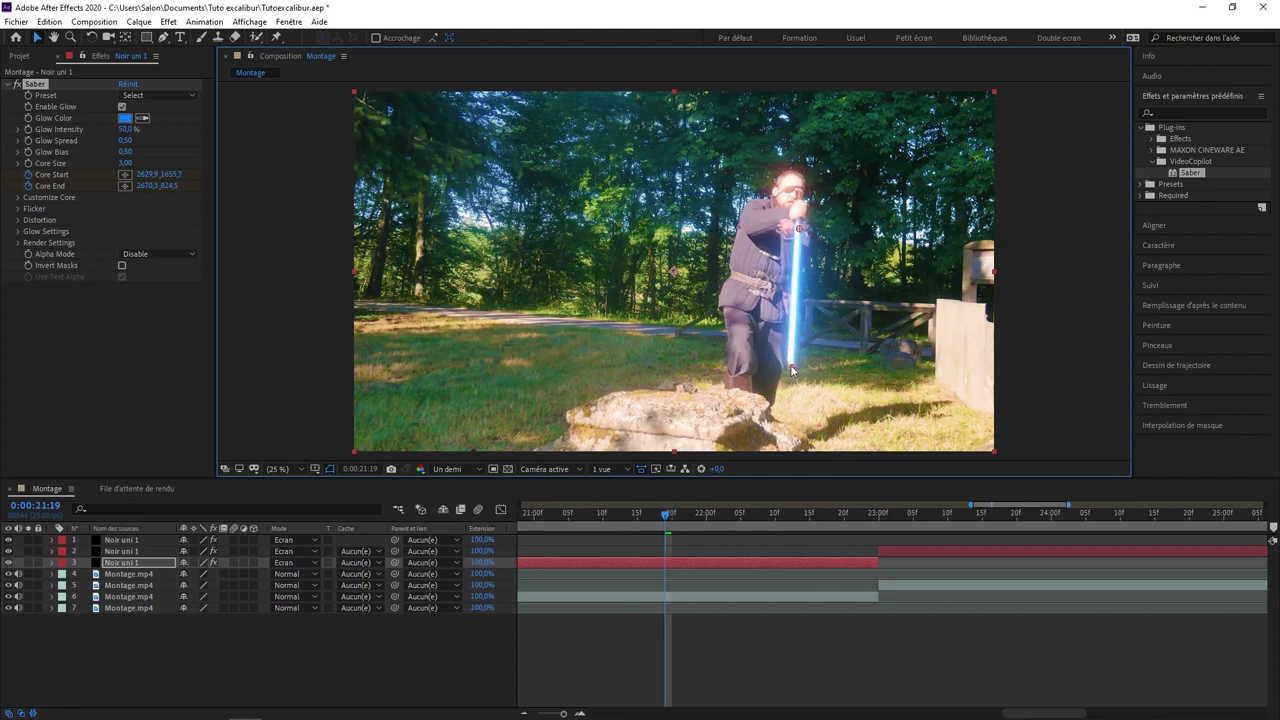
{"action": "key", "text": "Page_Up"}
{"action": "key", "text": "Page_Up"}
{"action": "key", "text": "Page_Up"}
{"action": "key", "text": "Page_Up"}
{"action": "key", "text": "Page_Up"}
{"action": "key", "text": "Page_Up"}
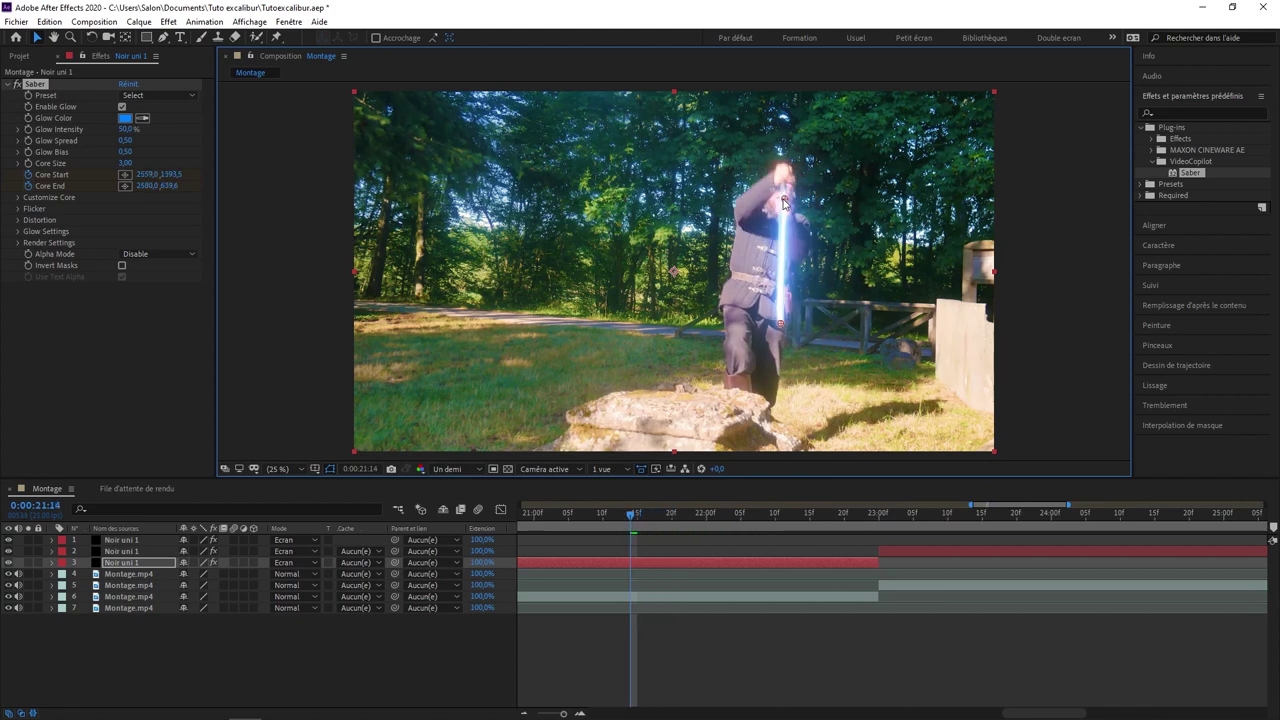
{"action": "key", "text": "Page_Up"}
{"action": "key", "text": "Page_Up"}
{"action": "key", "text": "Page_Up"}
{"action": "key", "text": "Page_Up"}
{"action": "key", "text": "Page_Up"}
{"action": "key", "text": "Page_Up"}
{"action": "key", "text": "Page_Up"}
{"action": "key", "text": "Page_Up"}
{"action": "key", "text": "Page_Up"}
{"action": "key", "text": "Page_Up"}
{"action": "key", "text": "Page_Up"}
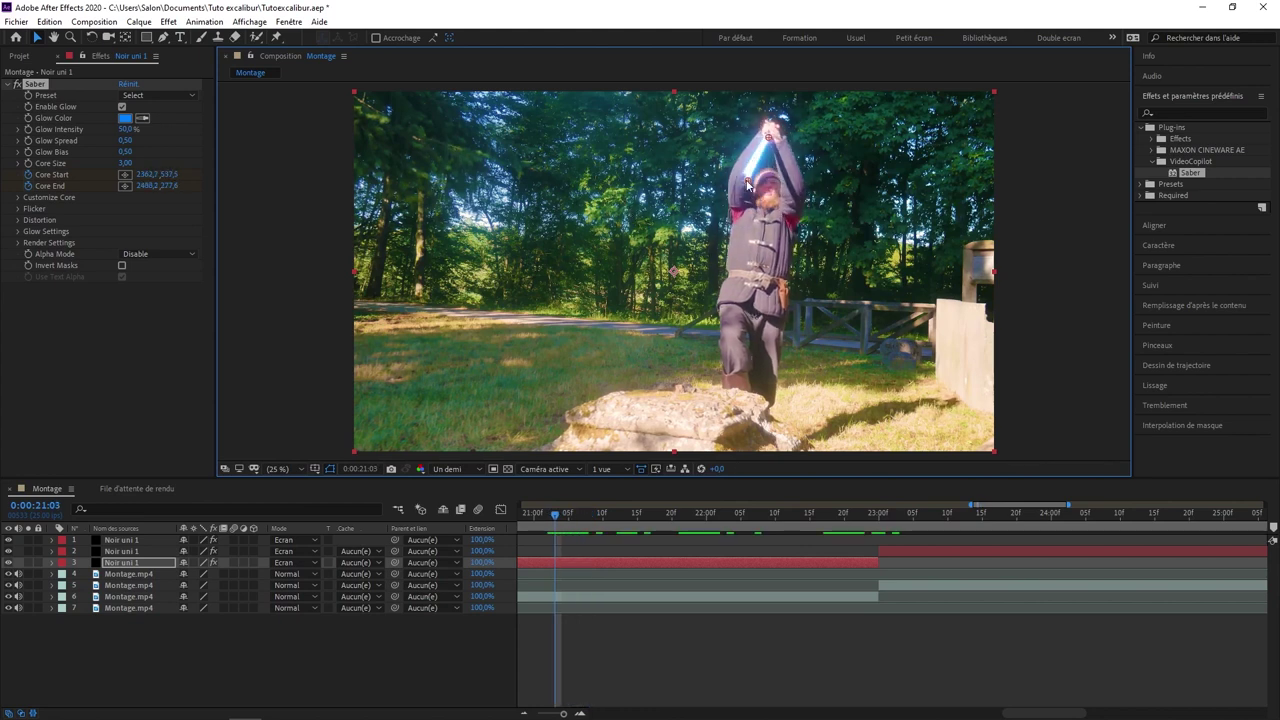
- Return to 0:00:20:17 and shorten the saber by moving Core Start to about 2300,1000
{"action": "key", "text": "Page_Up"}
{"action": "key", "text": "Page_Up"}
{"action": "key", "text": "Page_Up"}
{"action": "key", "text": "Page_Up"}
{"action": "key", "text": "Page_Up"}
{"action": "key", "text": "Page_Up"}
{"action": "left_click_drag", "start_coordinate": [734, 322], "coordinate": [736, 262]}
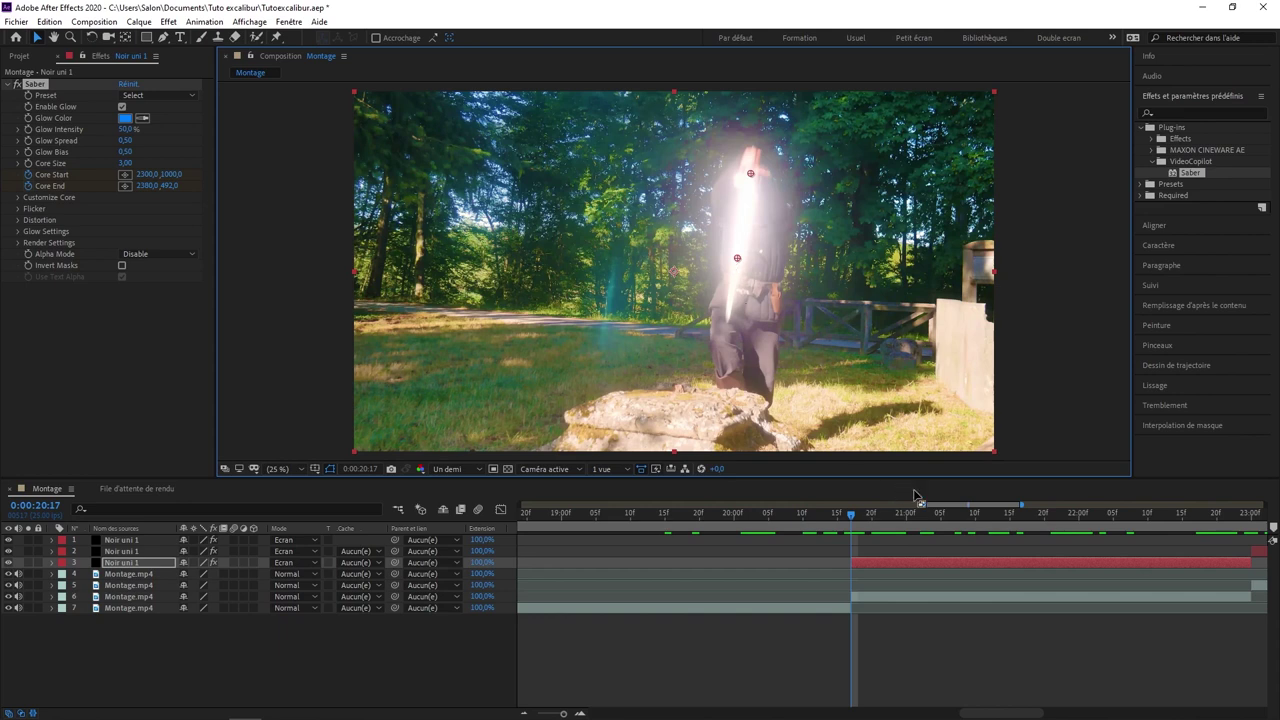
- At 0:00:22:02, compare Saber's render motion blur off and on, and set the Motion Blur Multiplier to 0.36
{"action": "left_click", "coordinate": [1010, 514]}
{"action": "left_click_drag", "start_coordinate": [1012, 514], "coordinate": [1094, 501]}
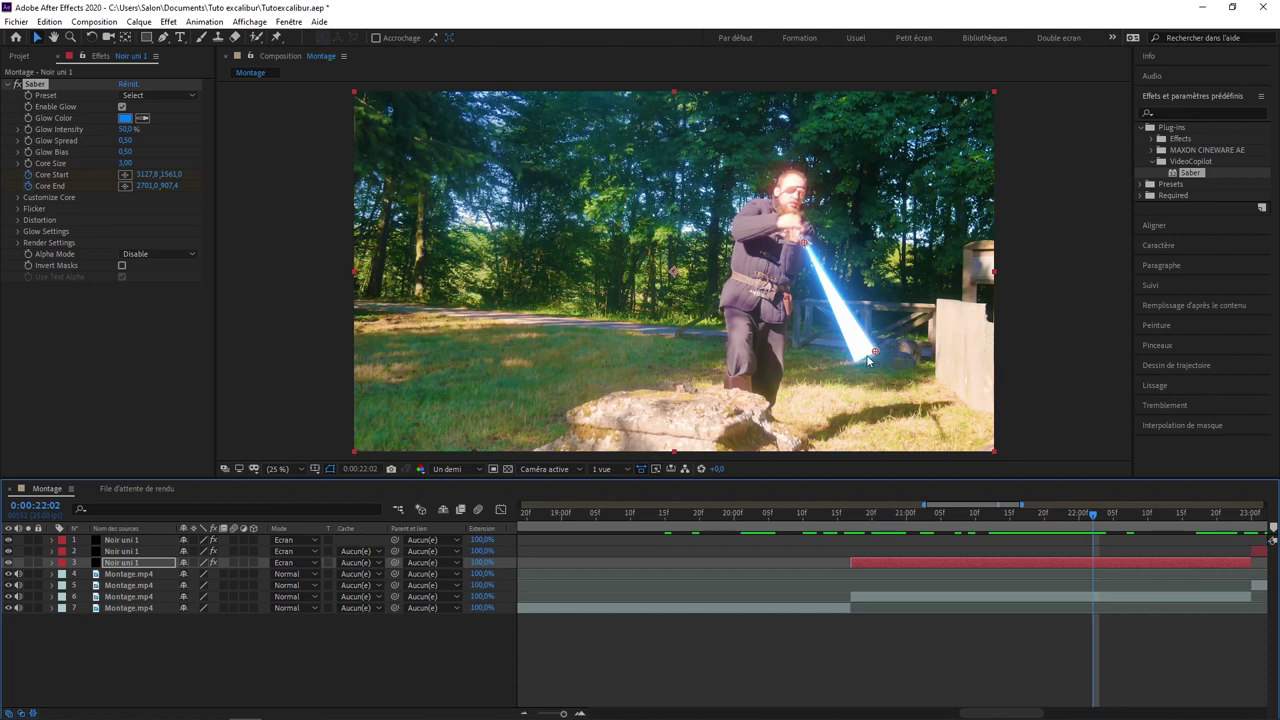
{"action": "left_click", "coordinate": [17, 219]}
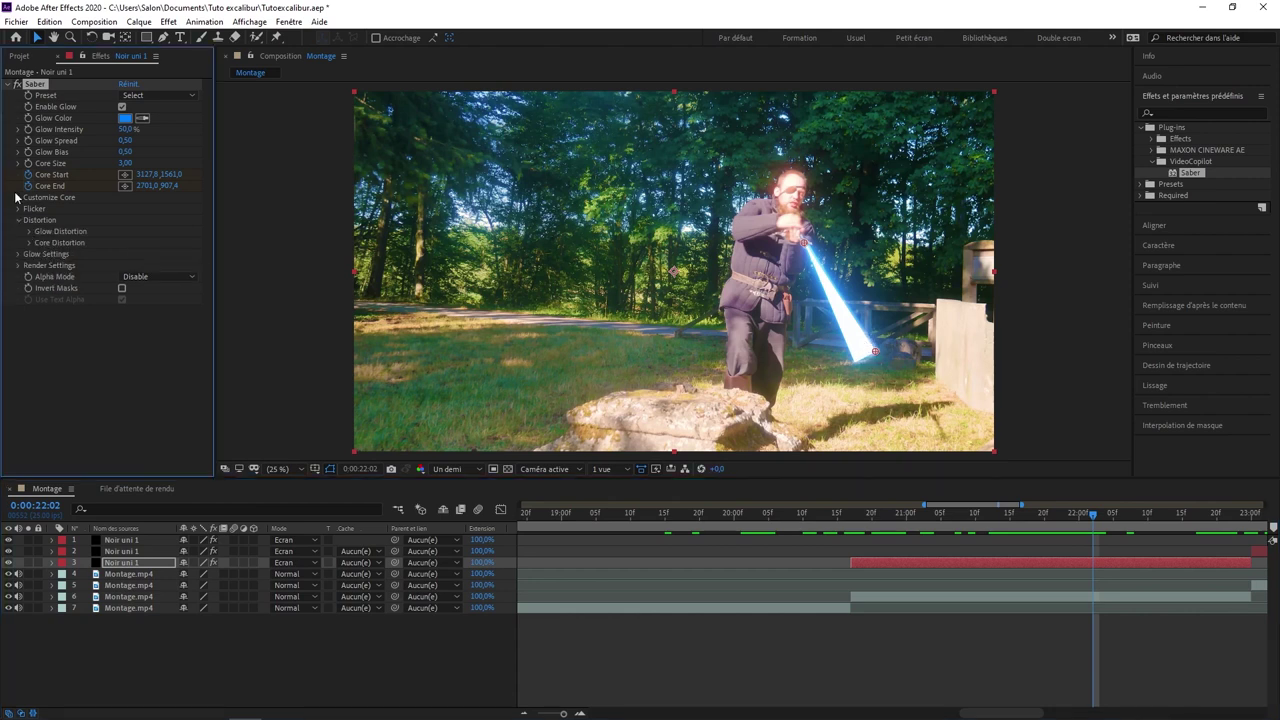
{"action": "left_click", "coordinate": [17, 266]}
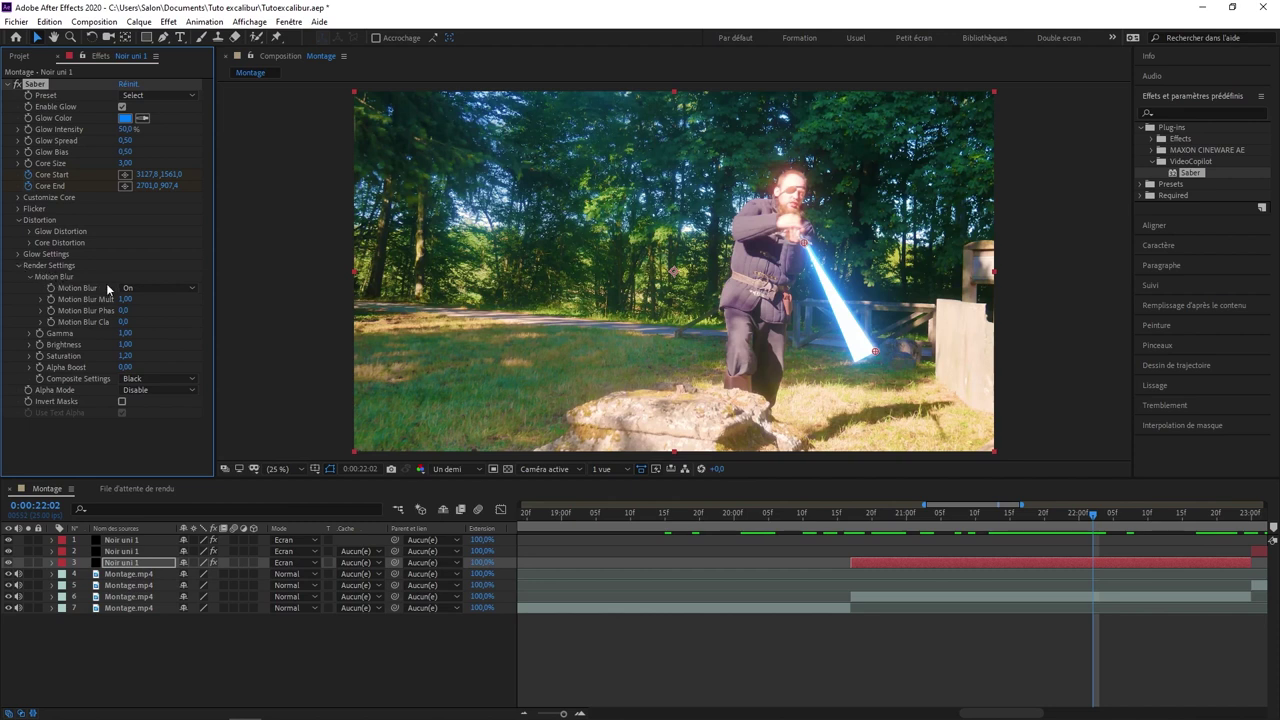
{"action": "left_click", "coordinate": [146, 286]}
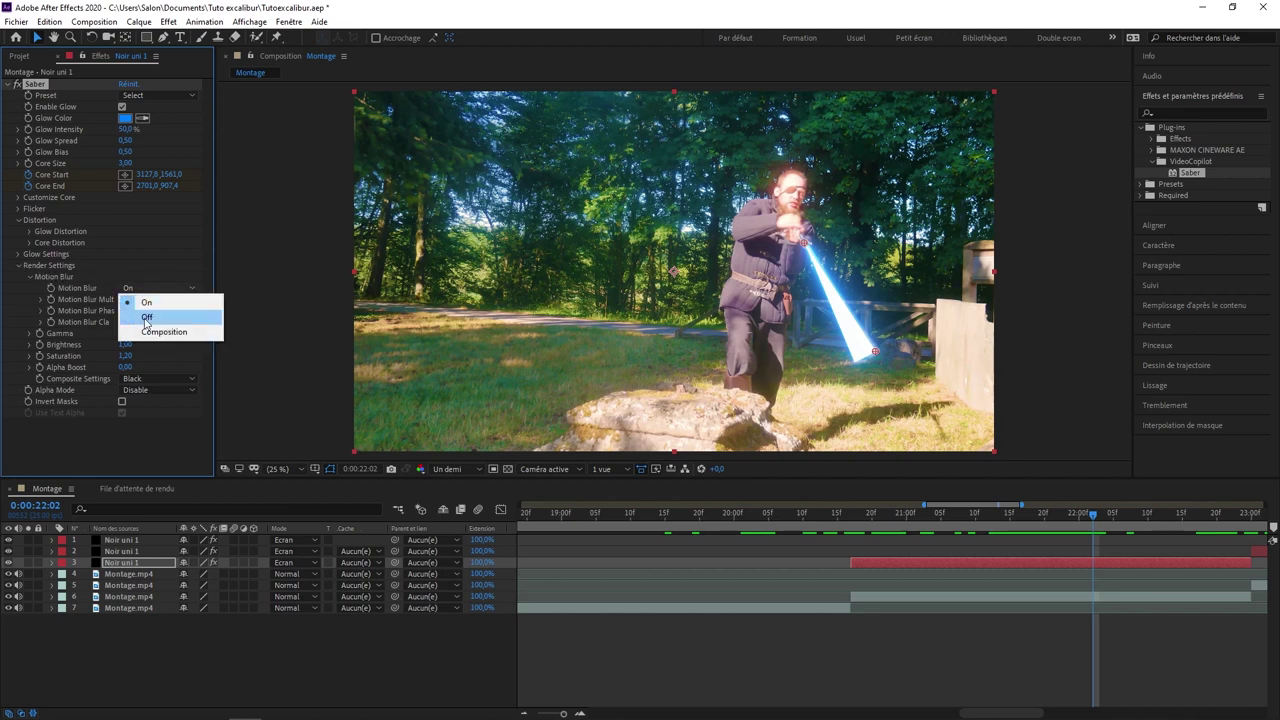
{"action": "left_click", "coordinate": [142, 318]}
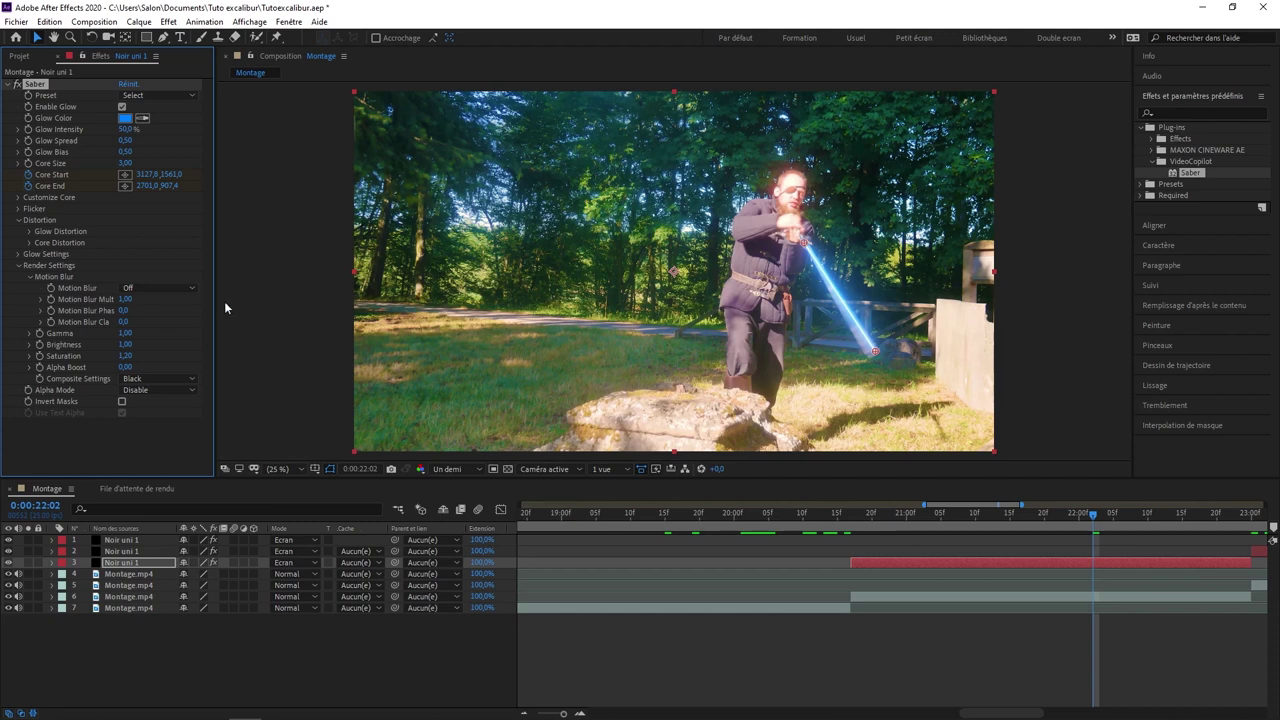
{"action": "left_click", "coordinate": [168, 288]}
{"action": "left_click", "coordinate": [135, 304]}
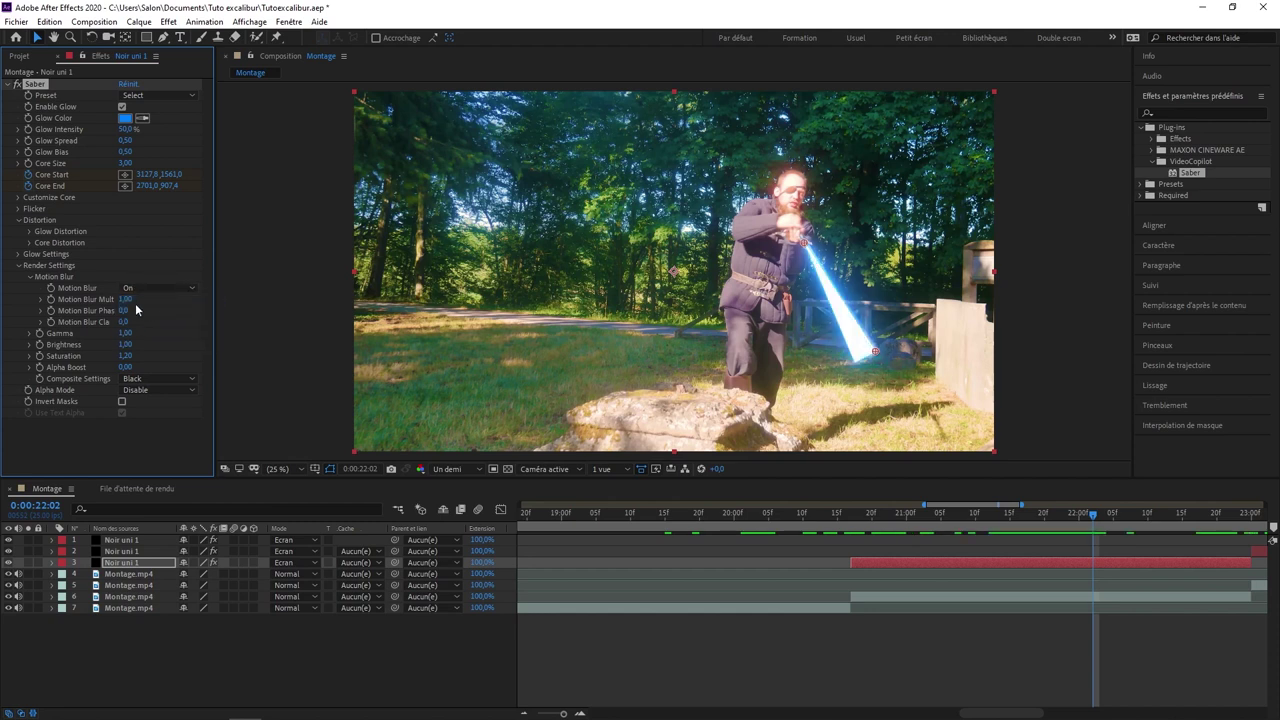
{"action": "left_click_drag", "start_coordinate": [126, 299], "coordinate": [96, 308]}
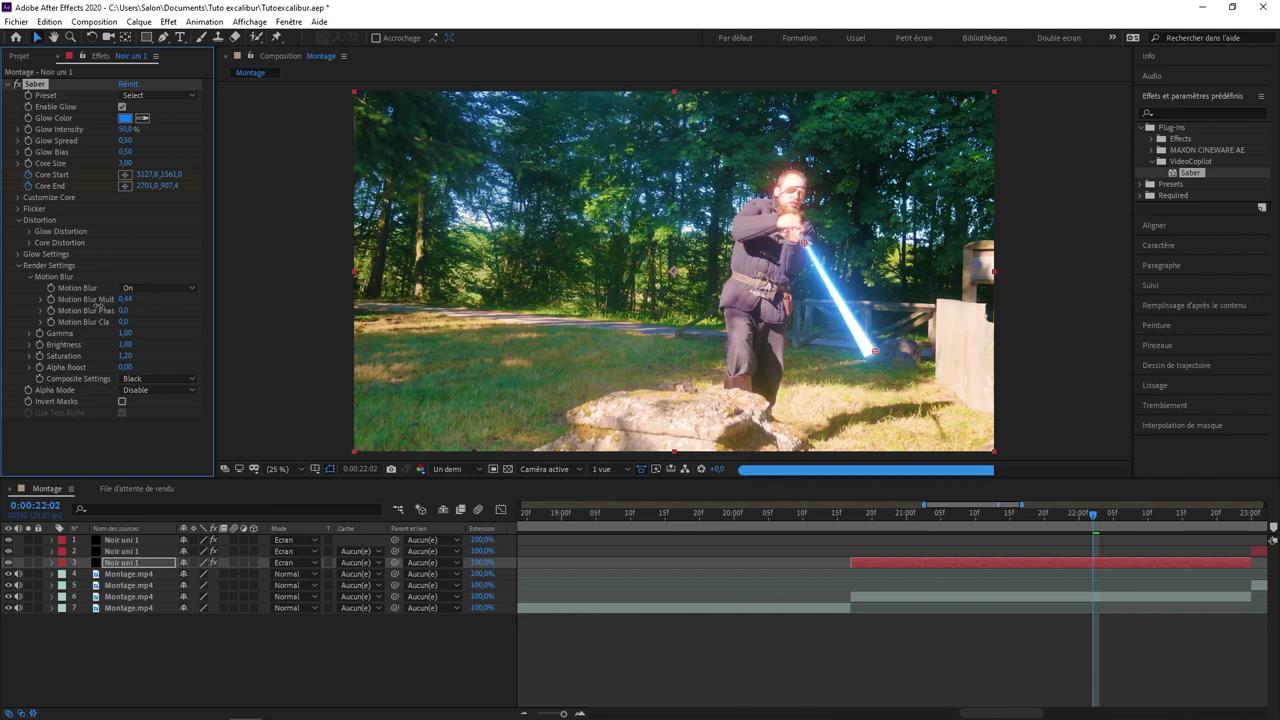
- Switch Saber's Motion Blur off and back on to compare the reduced blur on the blade
{"action": "left_click", "coordinate": [130, 288]}
{"action": "left_click", "coordinate": [140, 317]}
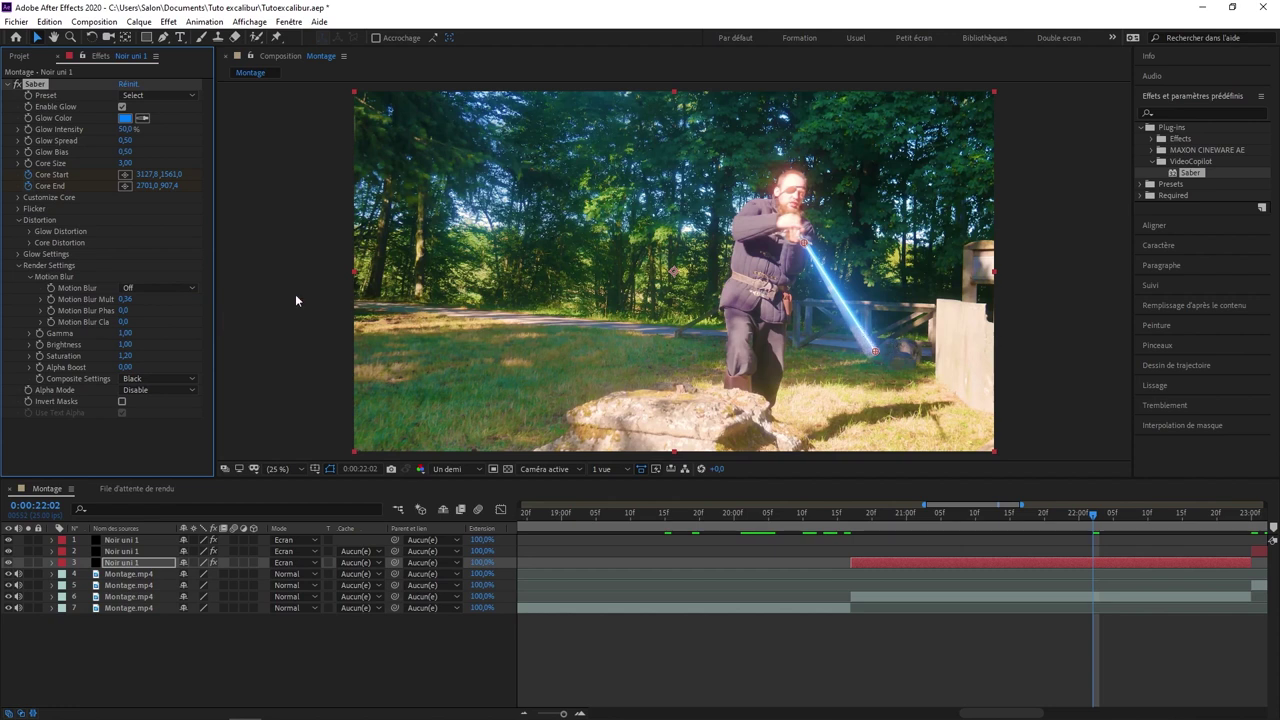
{"action": "left_click", "coordinate": [192, 289]}
{"action": "left_click", "coordinate": [184, 304]}
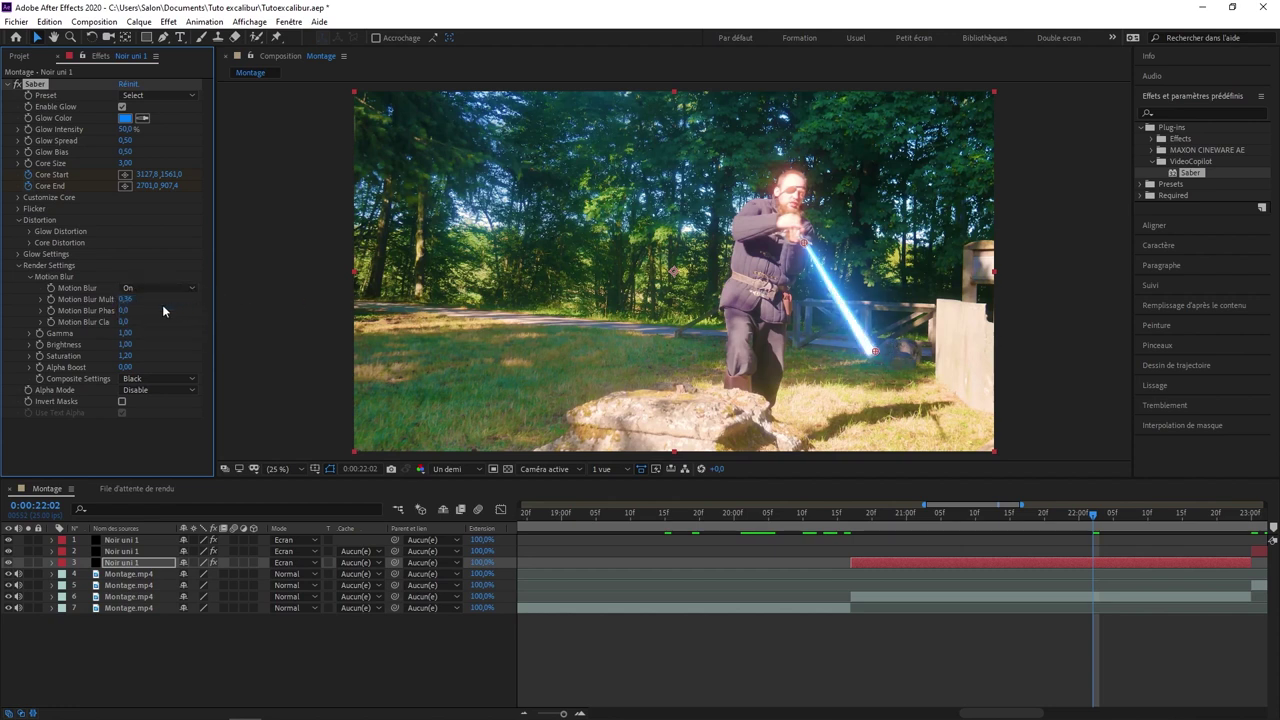
- Display the playback controls and preview the first Saber shot from 0:00:20:17
{"action": "left_click_drag", "start_coordinate": [1095, 516], "coordinate": [851, 526]}
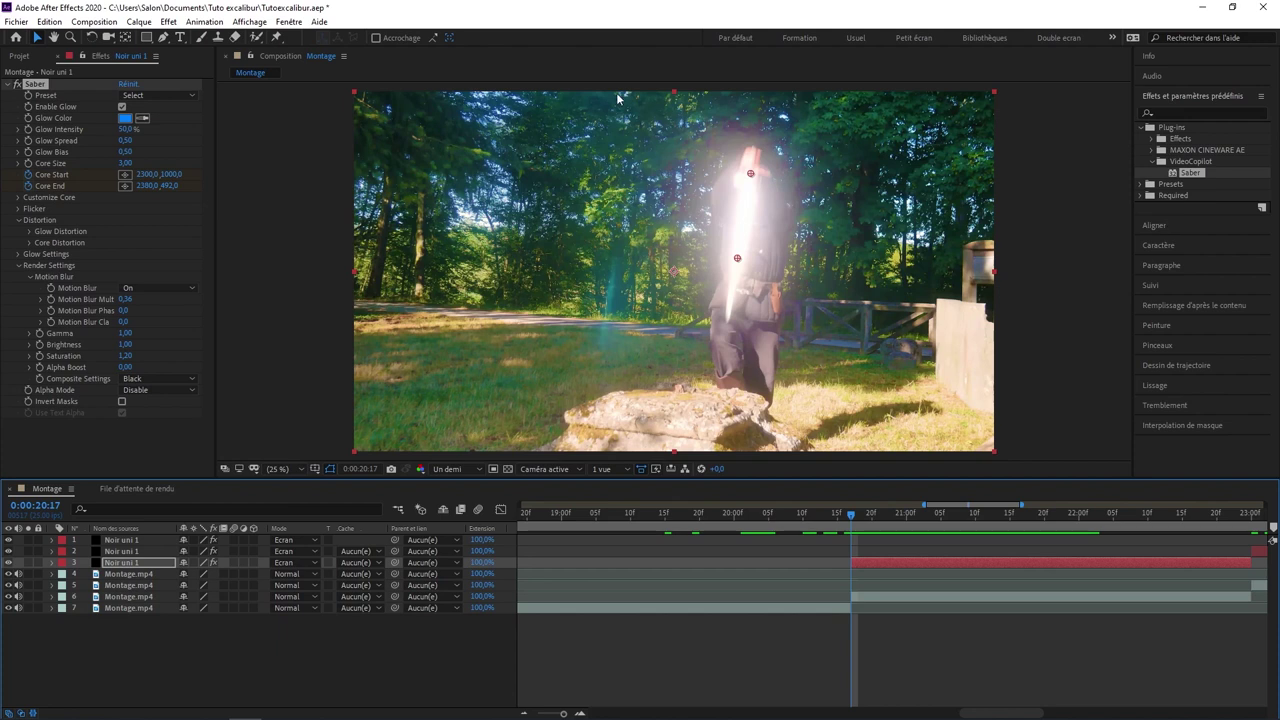
{"action": "left_click", "coordinate": [289, 22]}
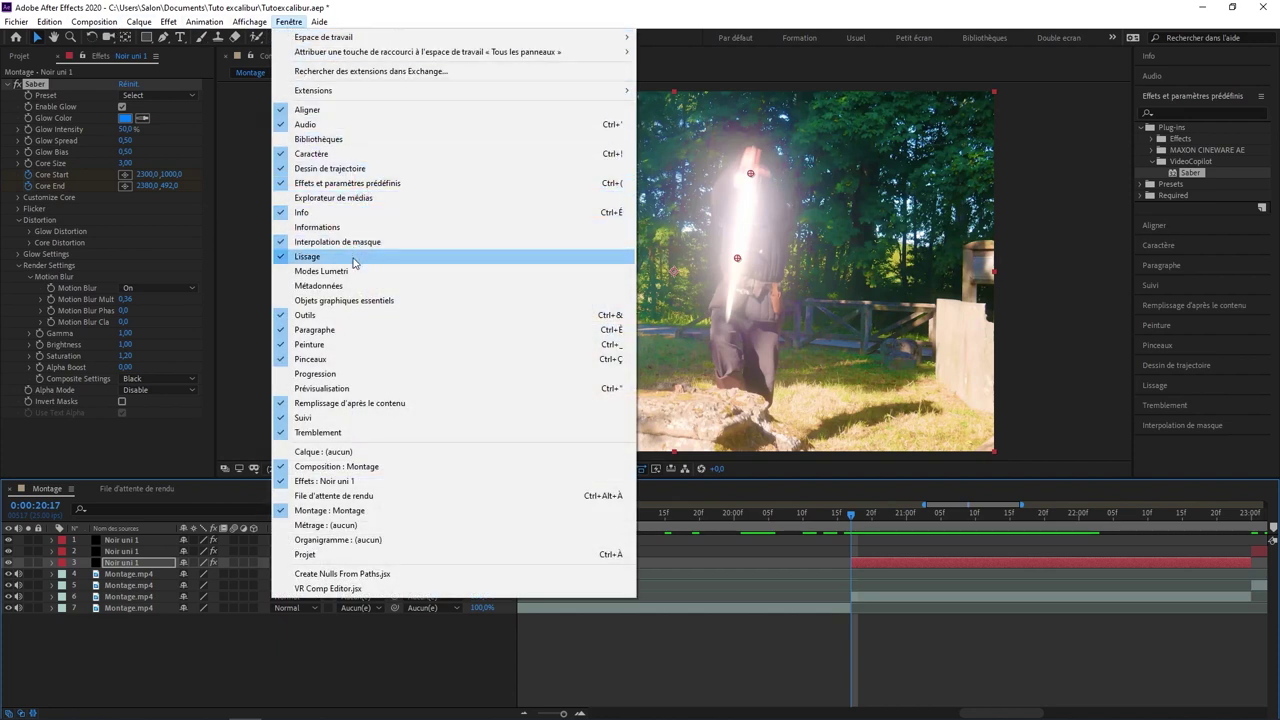
{"action": "left_click", "coordinate": [352, 390]}
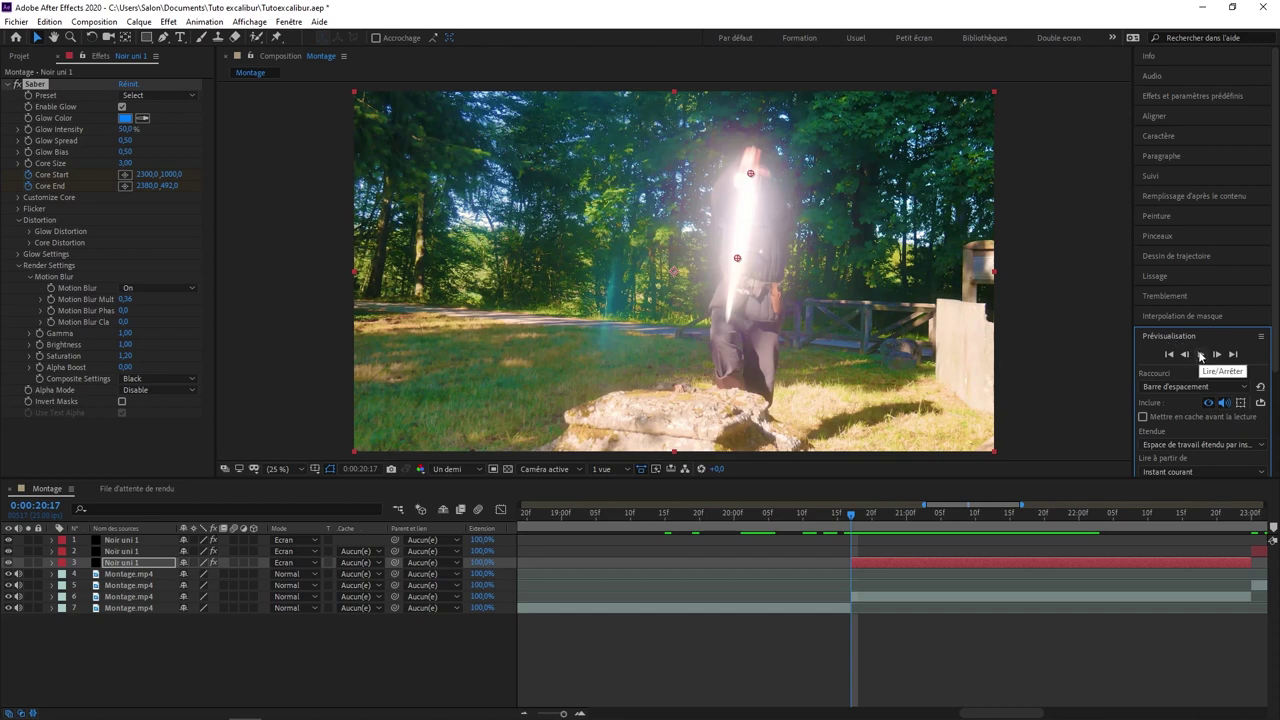
{"action": "left_click", "coordinate": [1201, 354]}
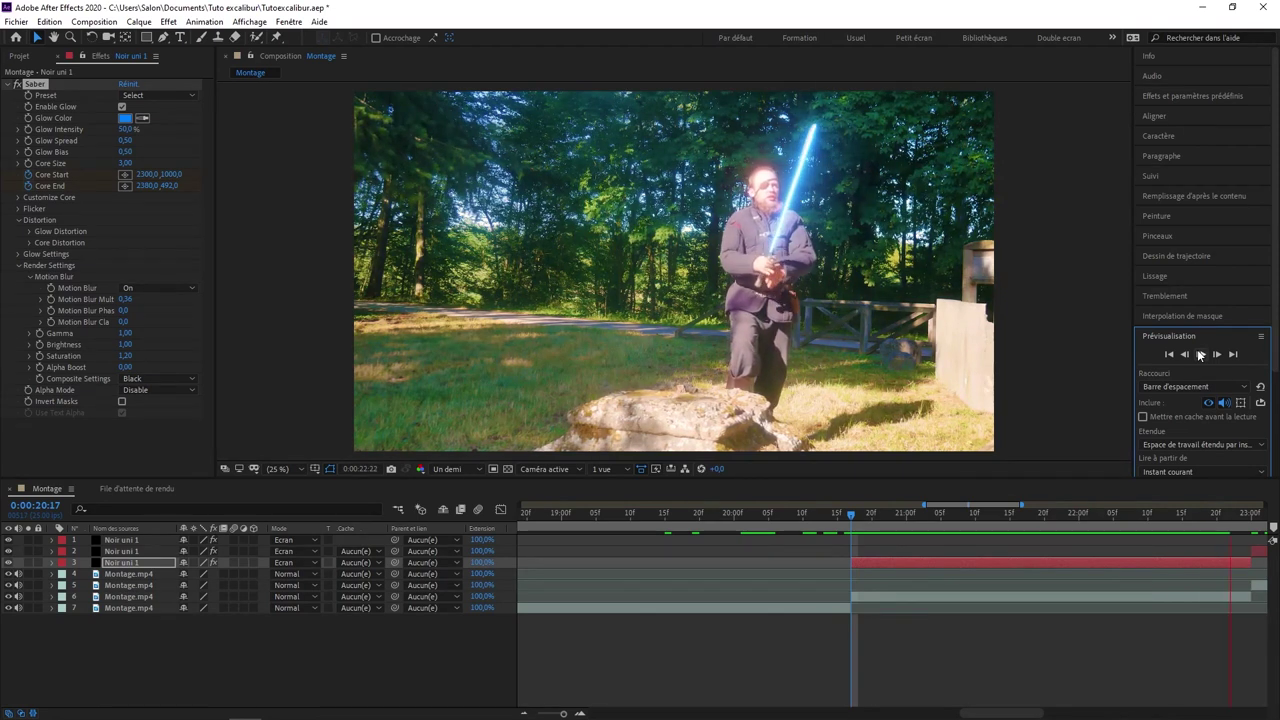
{"action": "left_click", "coordinate": [1201, 354]}
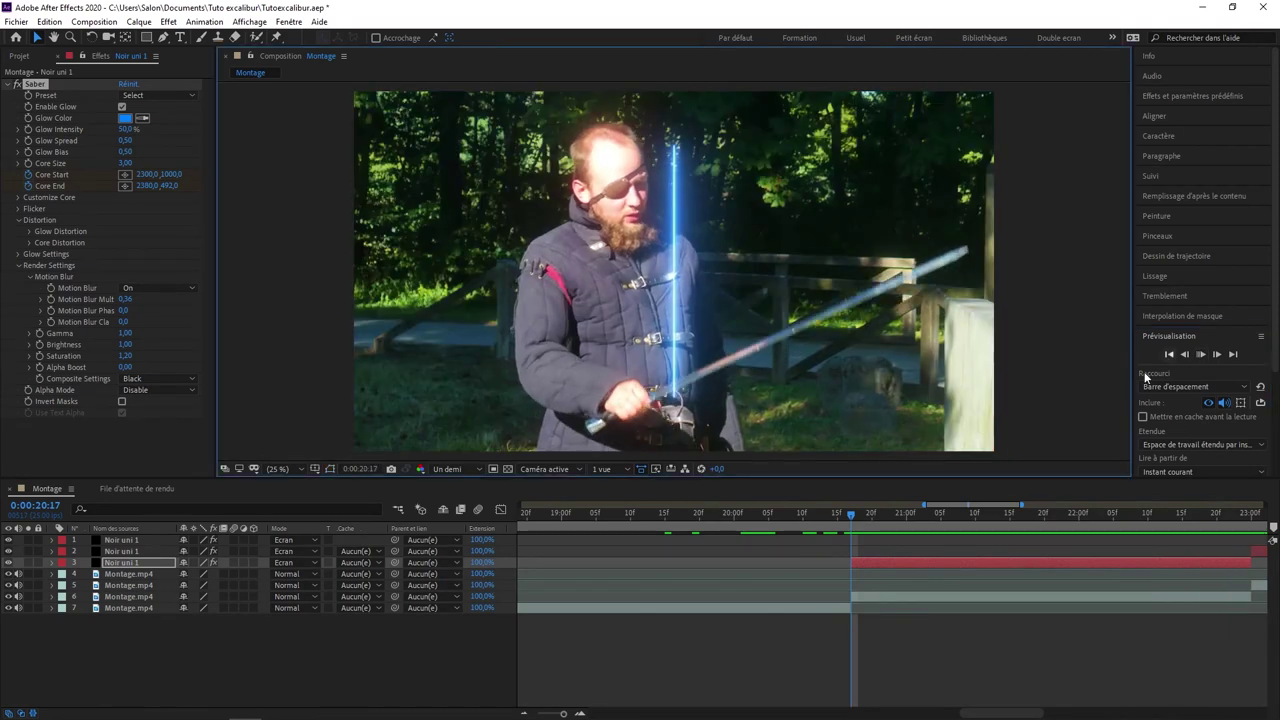
- At 0:00:21:22, try the Energize and Ghost presets on the first segment's Saber effect
{"action": "scroll", "coordinate": [838, 536], "scroll_direction": "down", "scroll_amount": 5}
{"action": "left_click", "coordinate": [968, 519]}
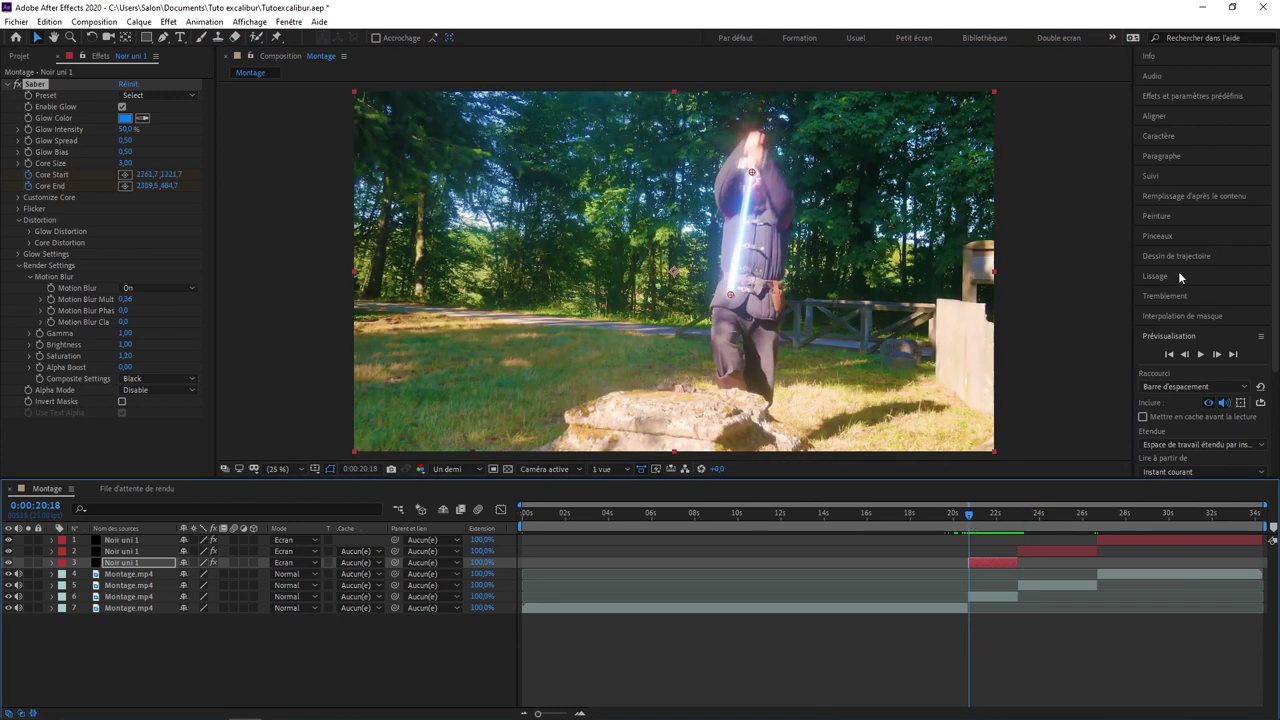
{"action": "left_click", "coordinate": [992, 515]}
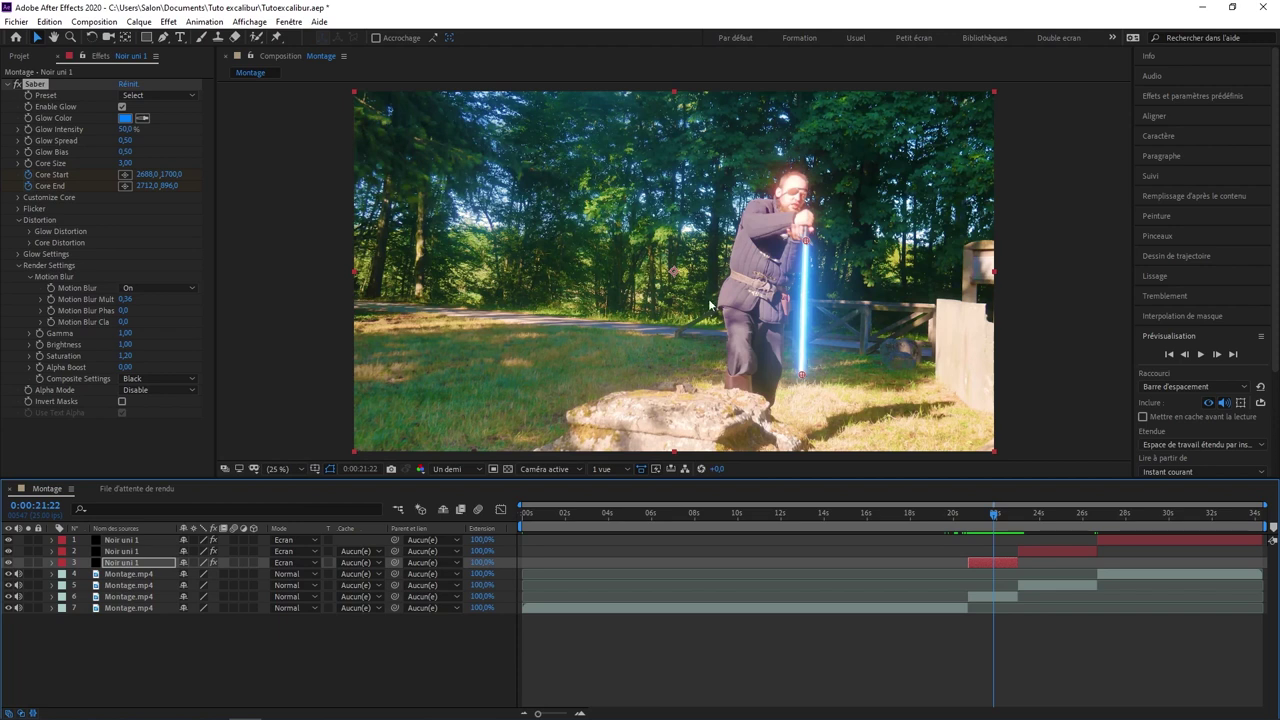
{"action": "left_click", "coordinate": [136, 99]}
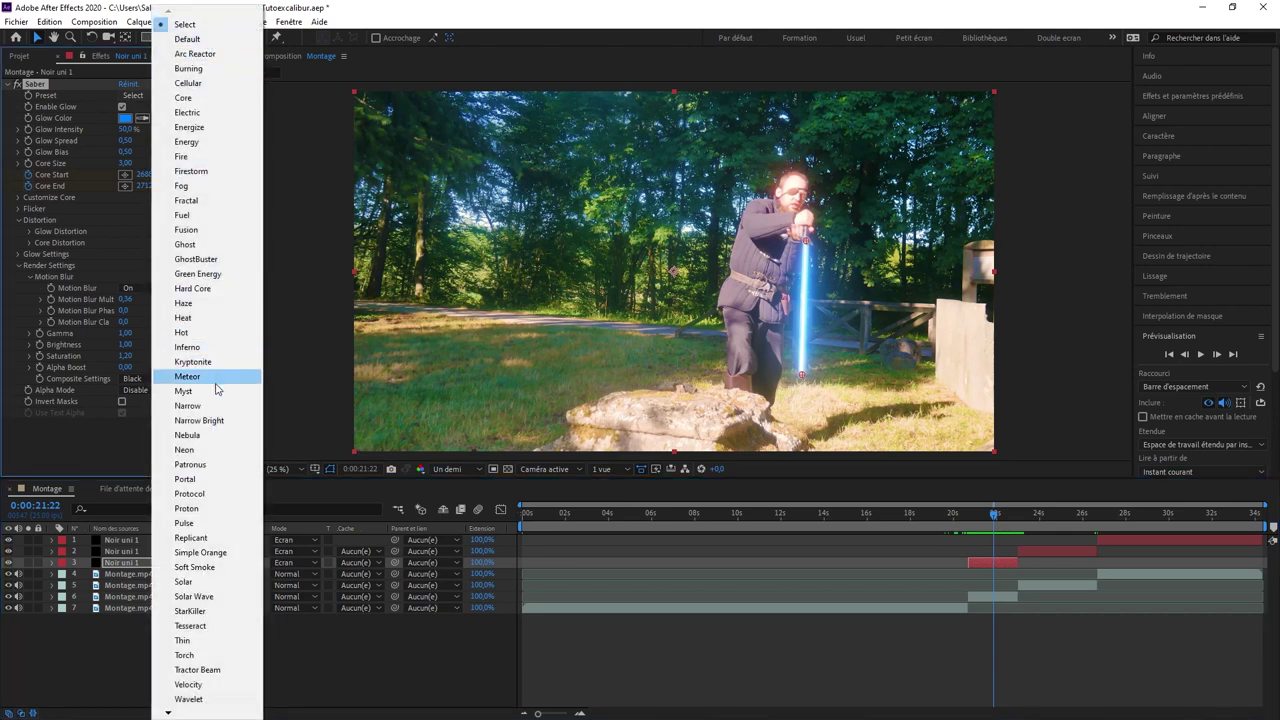
{"action": "left_click", "coordinate": [208, 127]}
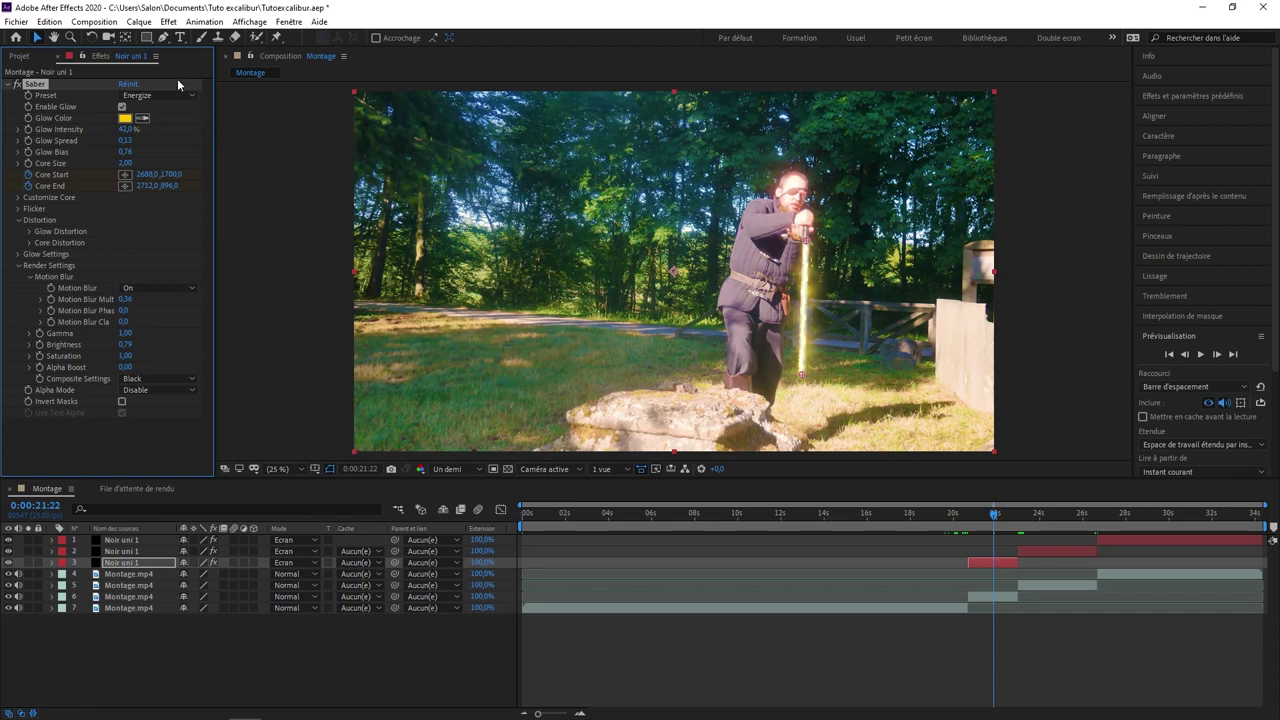
{"action": "left_click", "coordinate": [170, 99]}
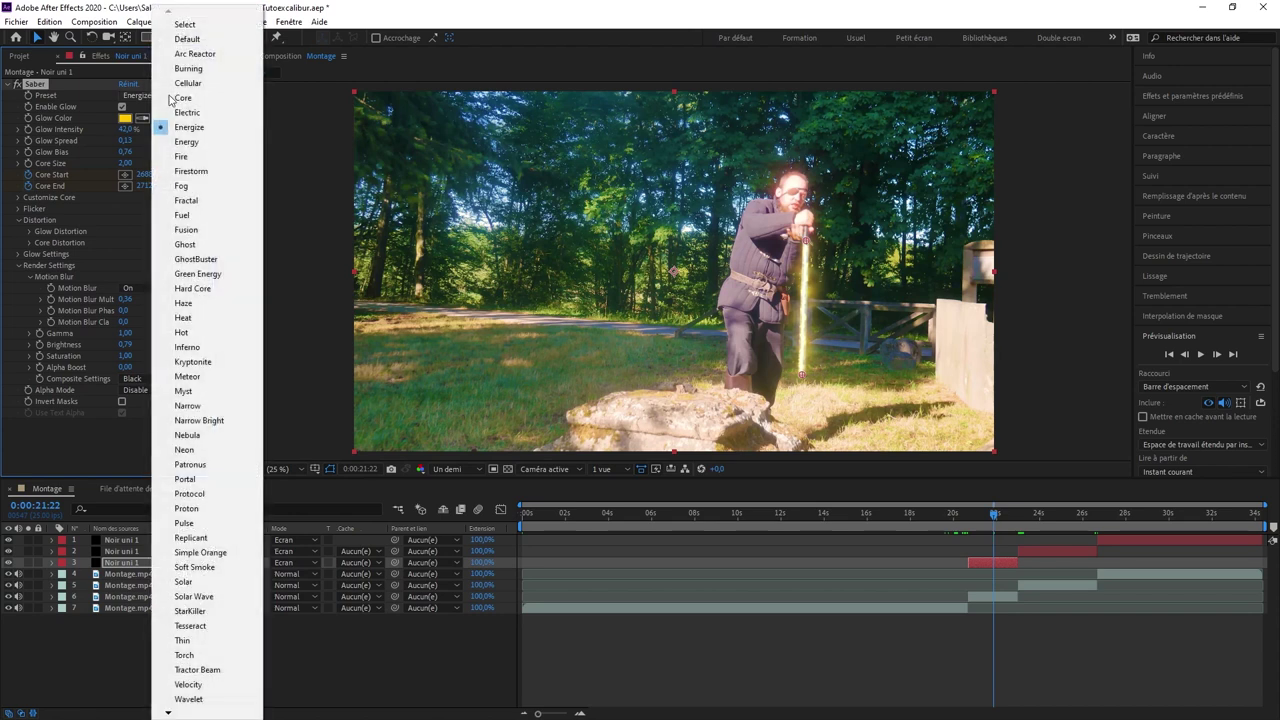
{"action": "left_click", "coordinate": [177, 249]}
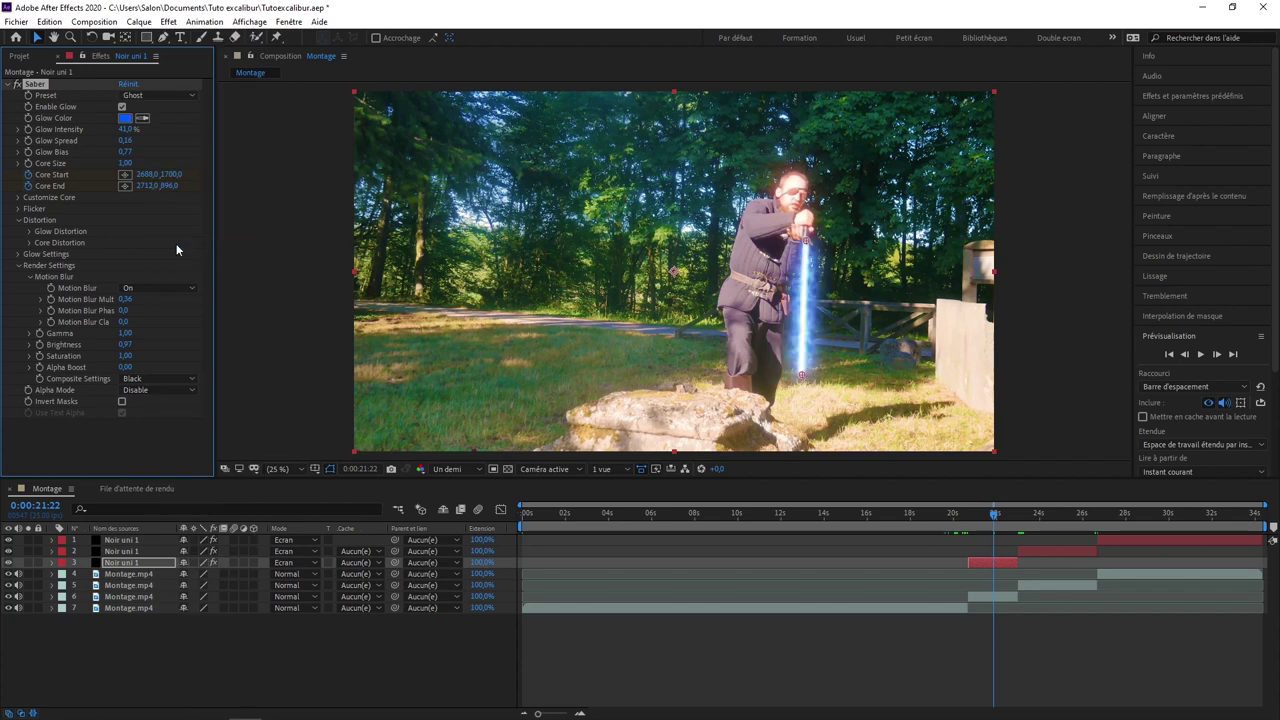
- Apply the Nebula preset to the first segment's Saber effect and preview the shot
{"action": "left_click", "coordinate": [160, 95]}
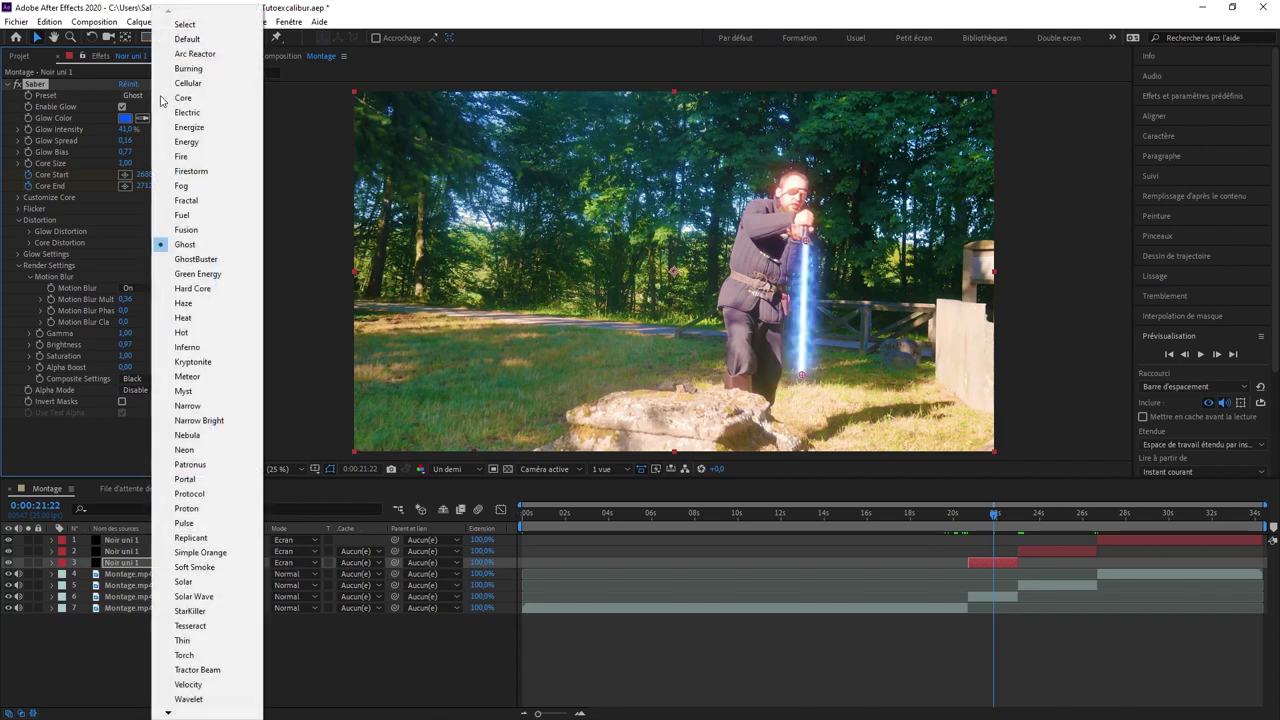
{"action": "left_click", "coordinate": [190, 434]}
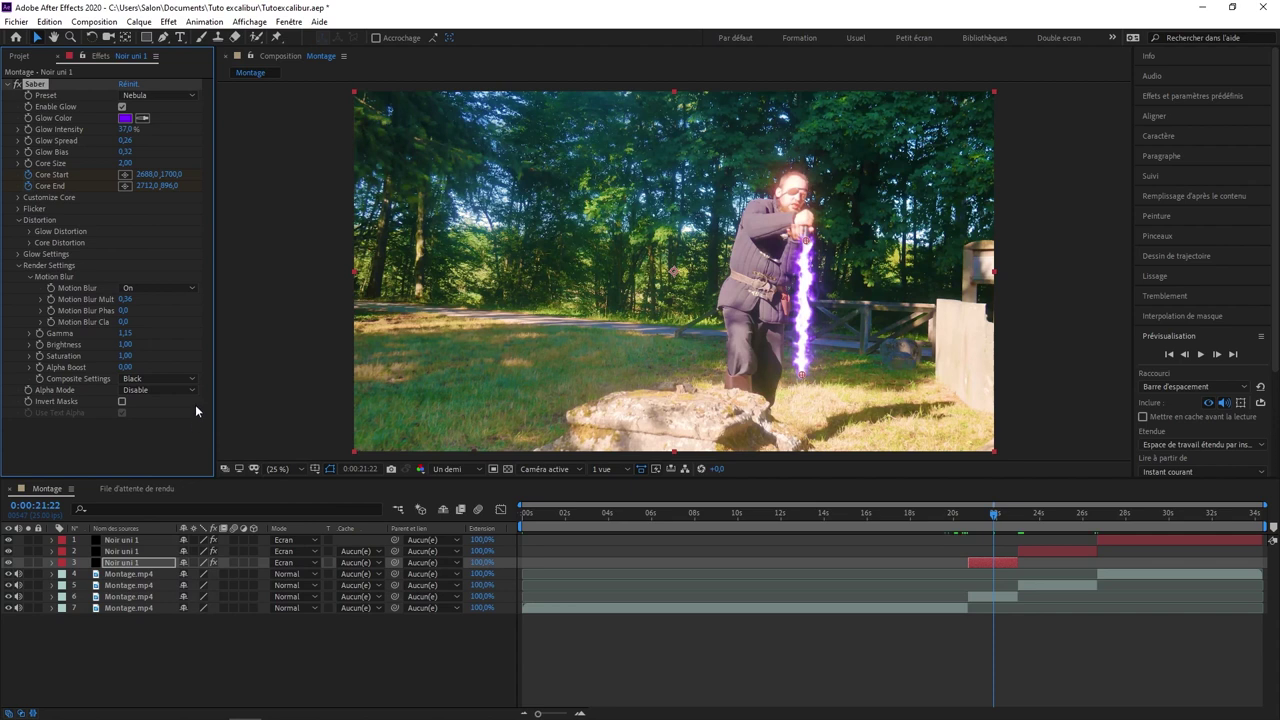
{"action": "key", "text": "space"}
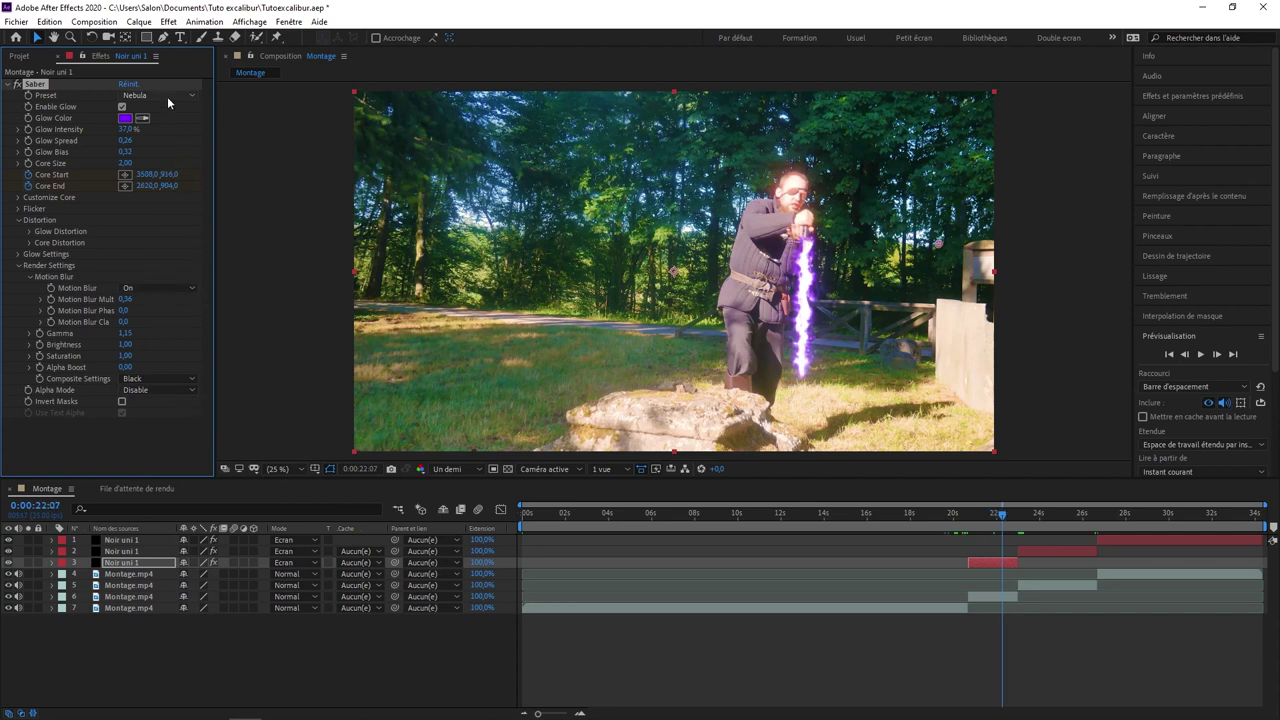
- Try the Proton and Soft Smoke presets on the first segment's Saber effect
{"action": "left_click", "coordinate": [167, 96]}
{"action": "left_click", "coordinate": [203, 507]}
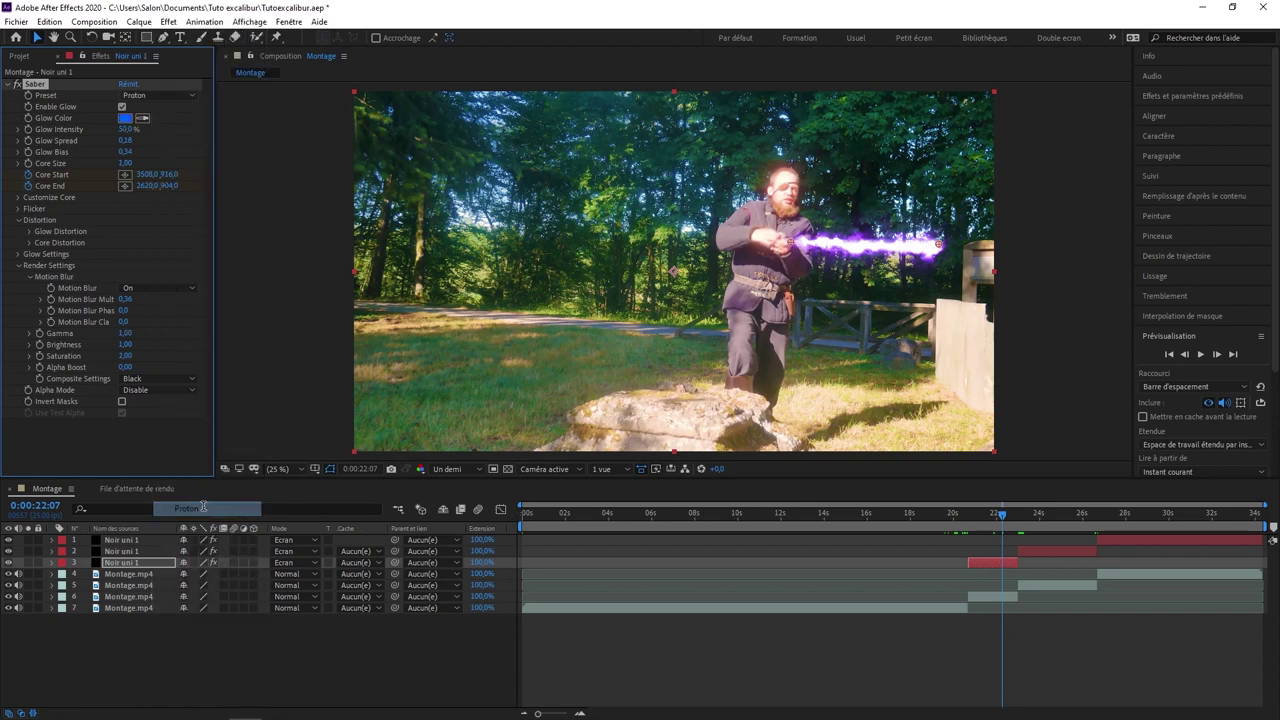
{"action": "left_click", "coordinate": [167, 95]}
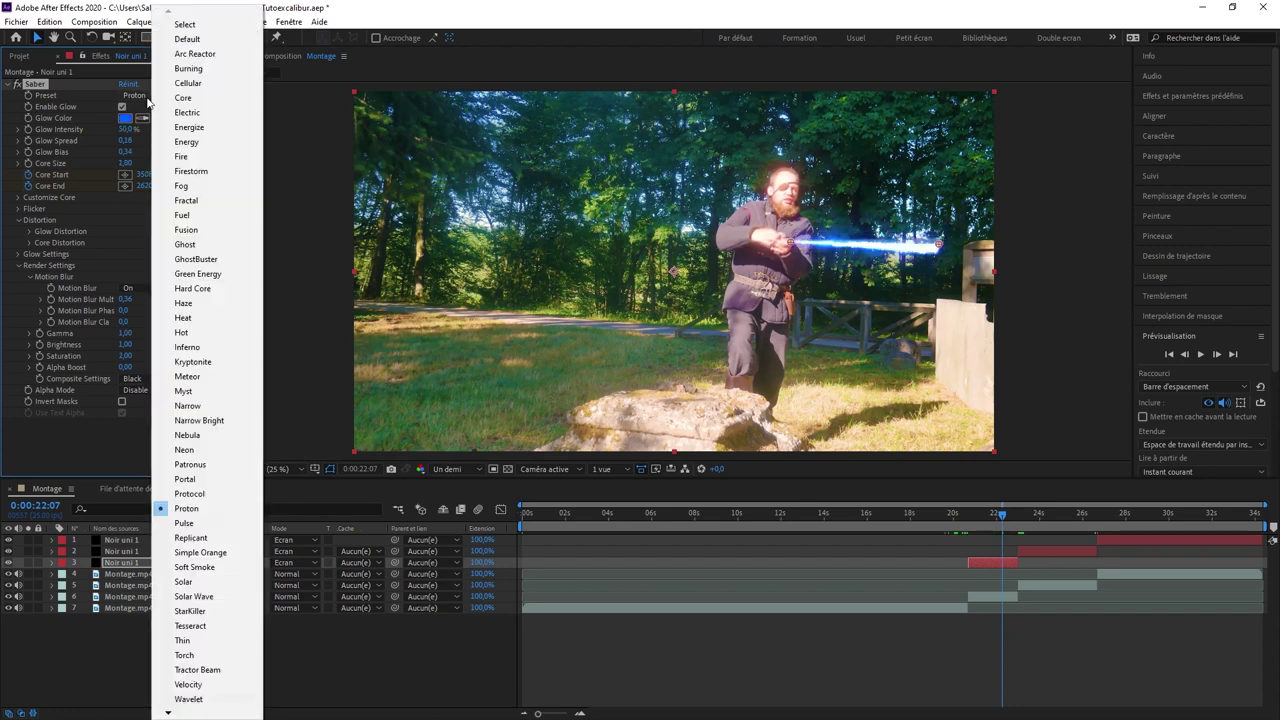
{"action": "left_click", "coordinate": [224, 569]}
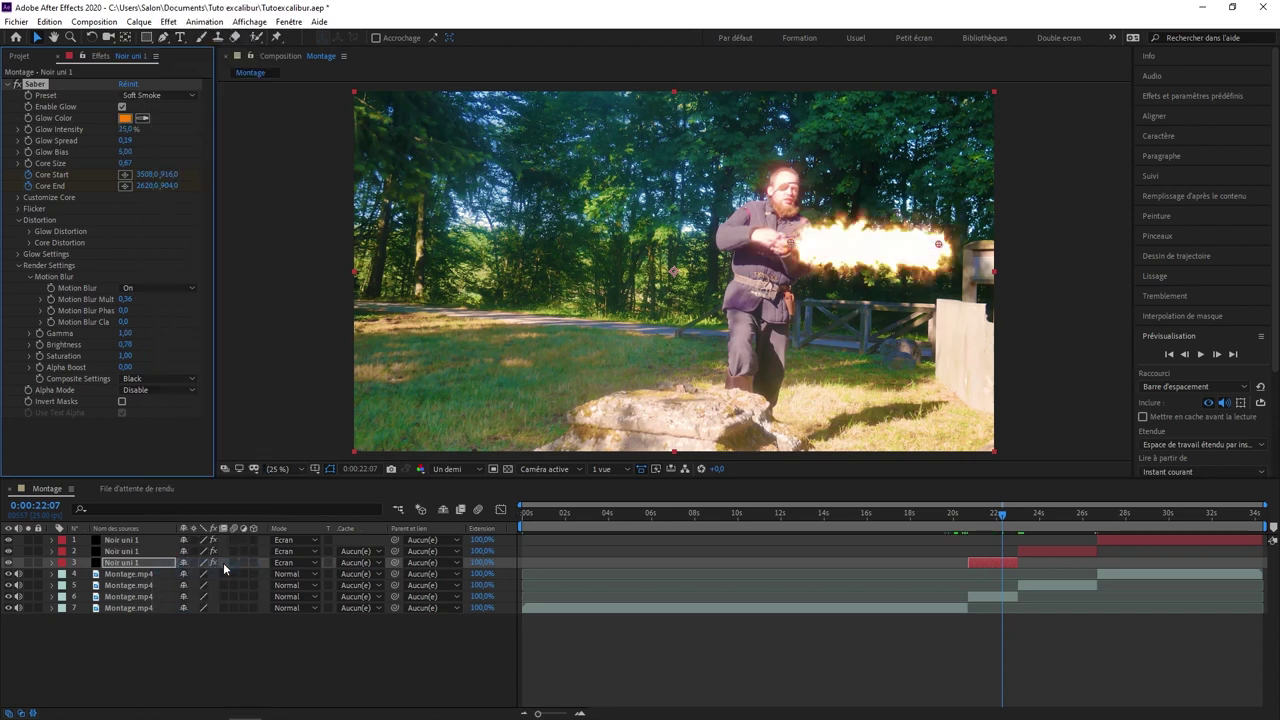
- Apply the Core preset to the first segment's Saber effect and preview the shot from about 0:00:19:21
{"action": "left_click", "coordinate": [160, 94]}
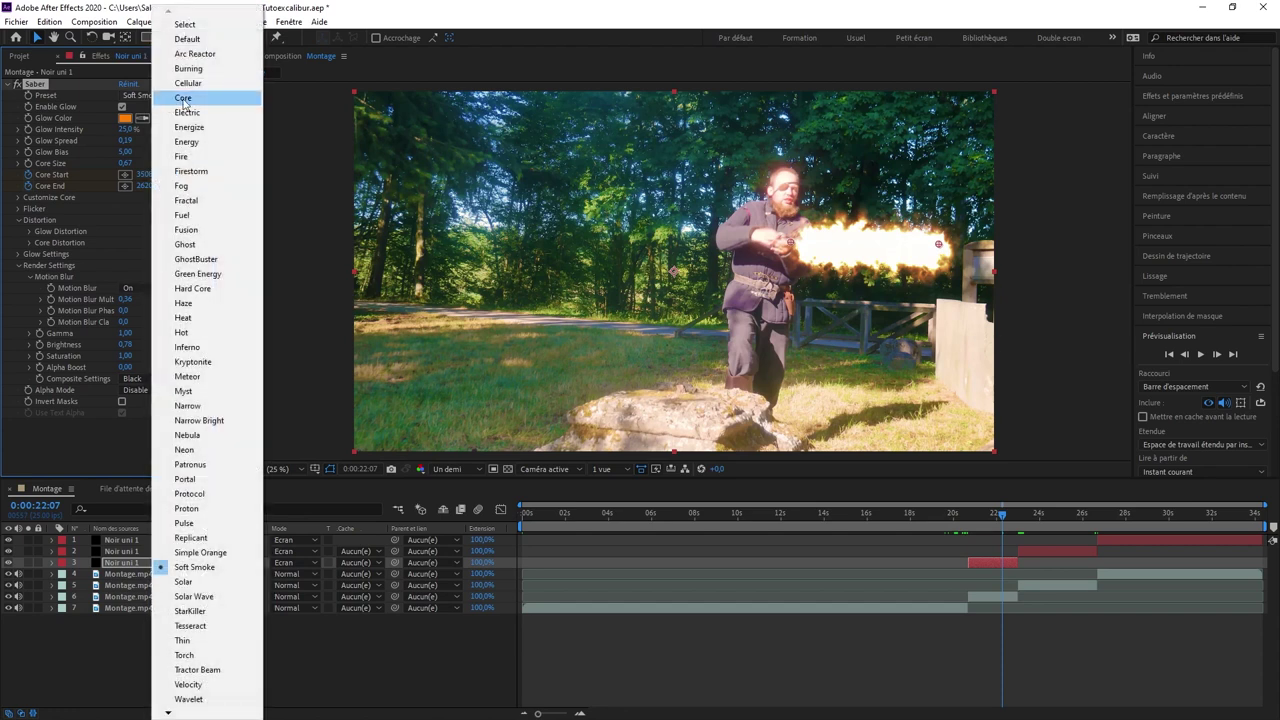
{"action": "left_click", "coordinate": [184, 98]}
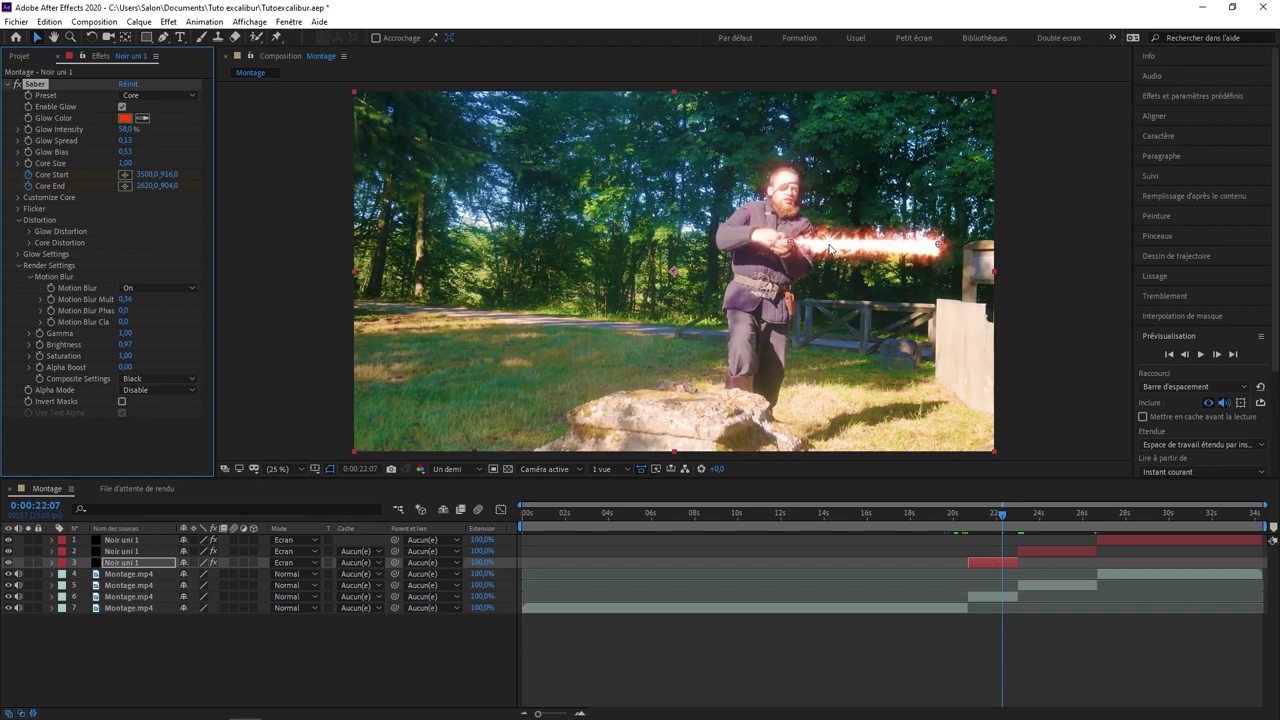
{"action": "left_click_drag", "start_coordinate": [978, 519], "coordinate": [969, 519]}
{"action": "left_click_drag", "start_coordinate": [968, 522], "coordinate": [969, 522]}
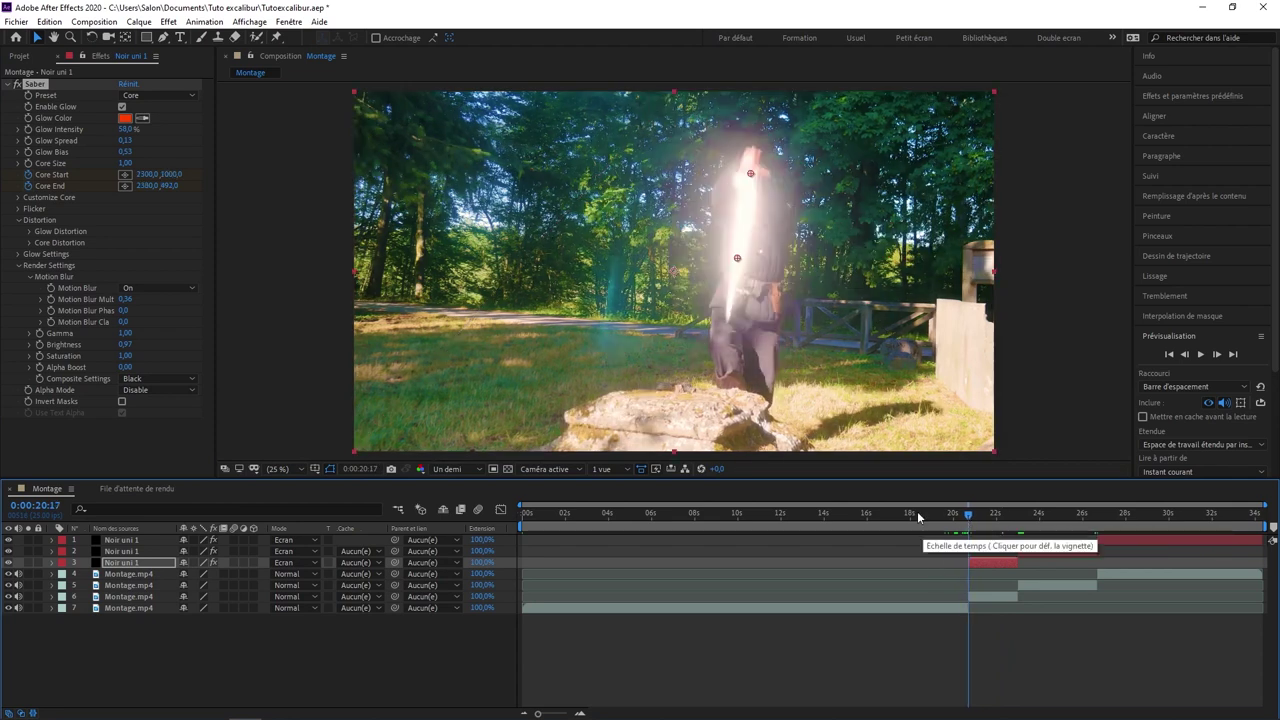
{"action": "left_click", "coordinate": [951, 518]}
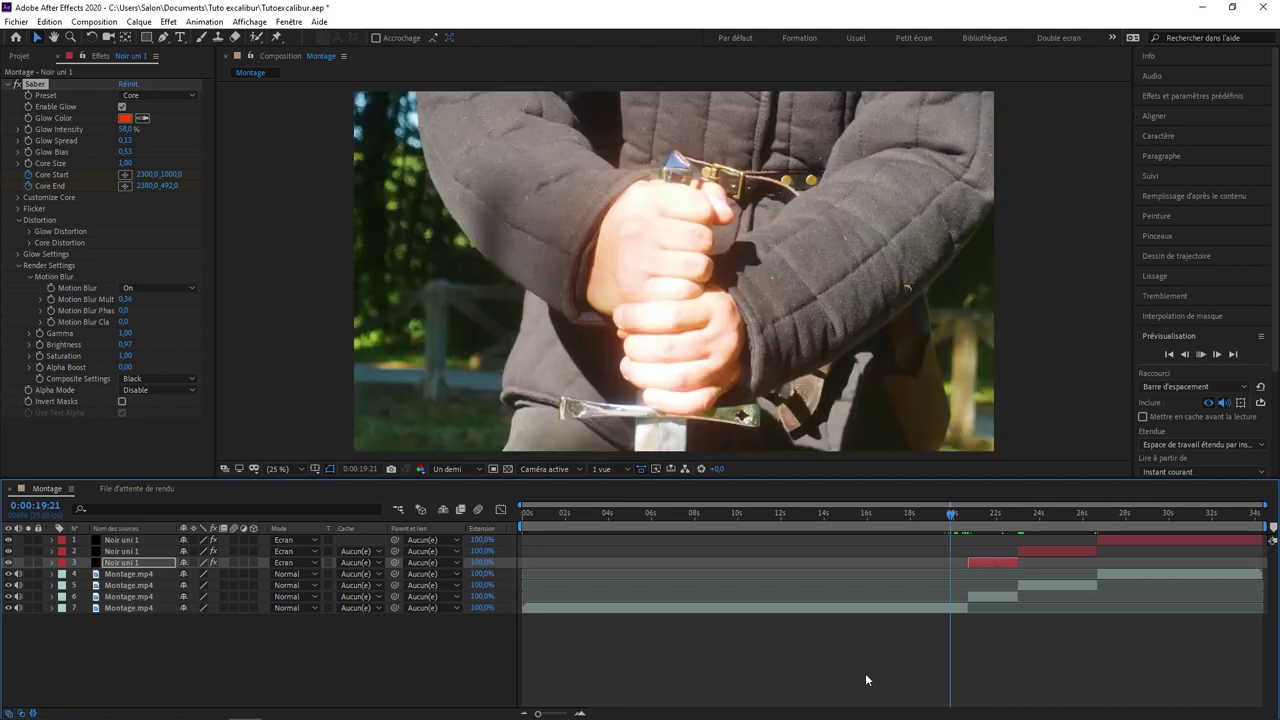
{"action": "key", "text": "space"}
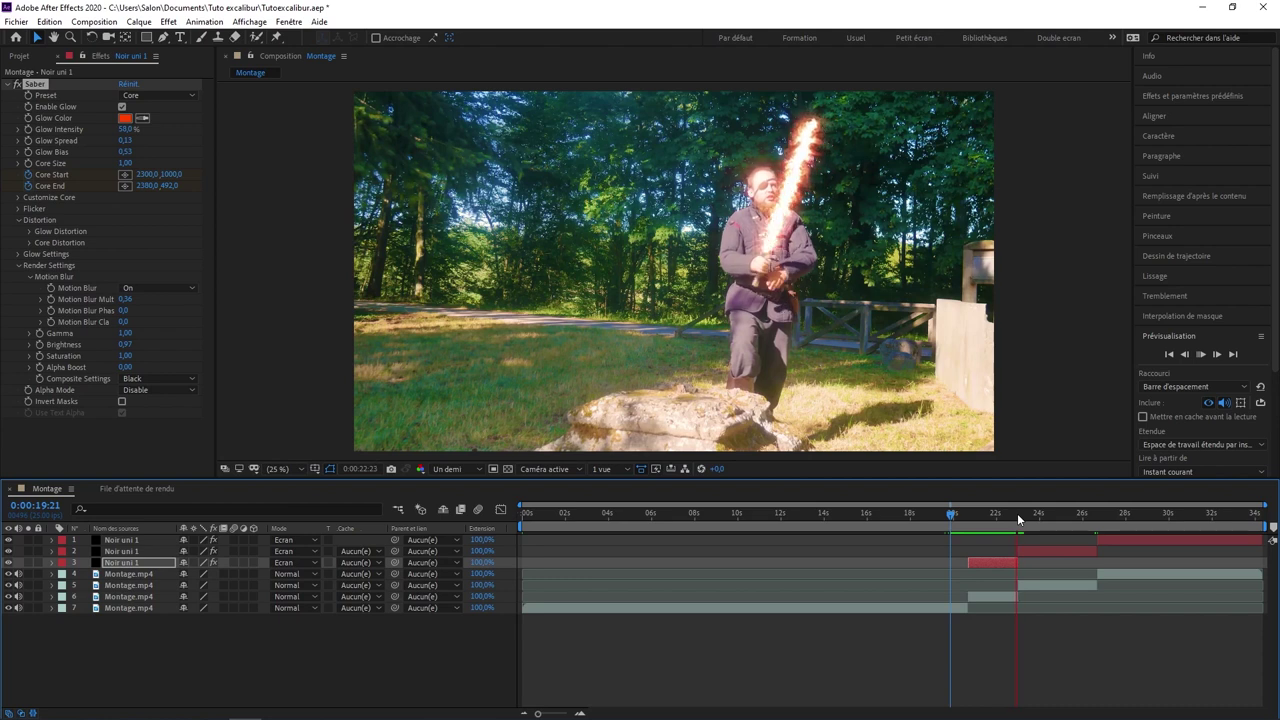
{"action": "key", "text": "space"}
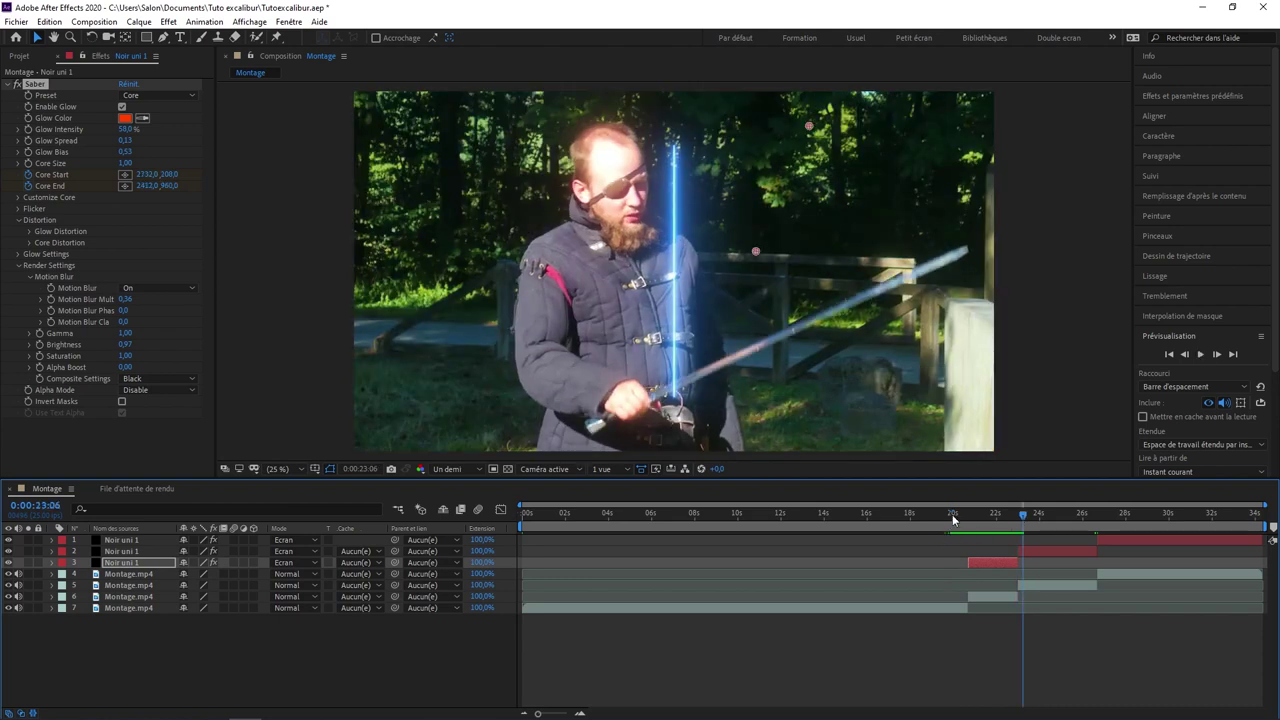
{"action": "left_click", "coordinate": [952, 514]}
{"action": "key", "text": "space"}
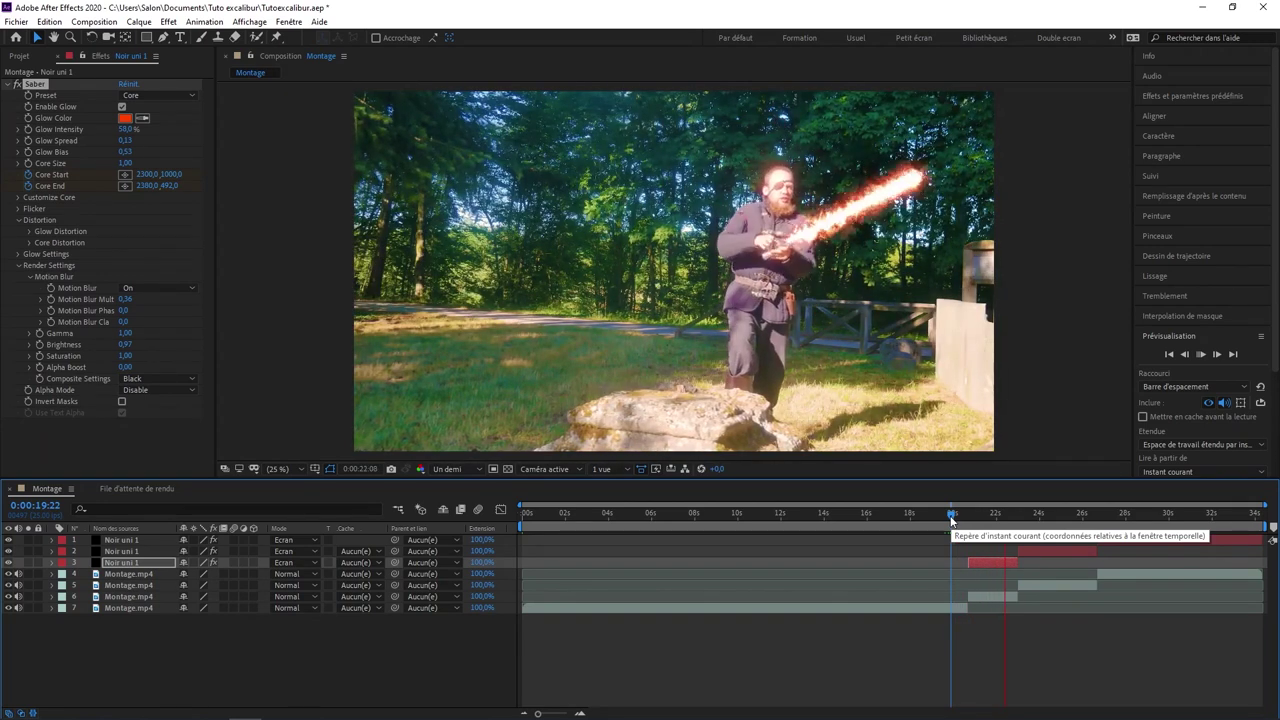
{"action": "key", "text": "space"}
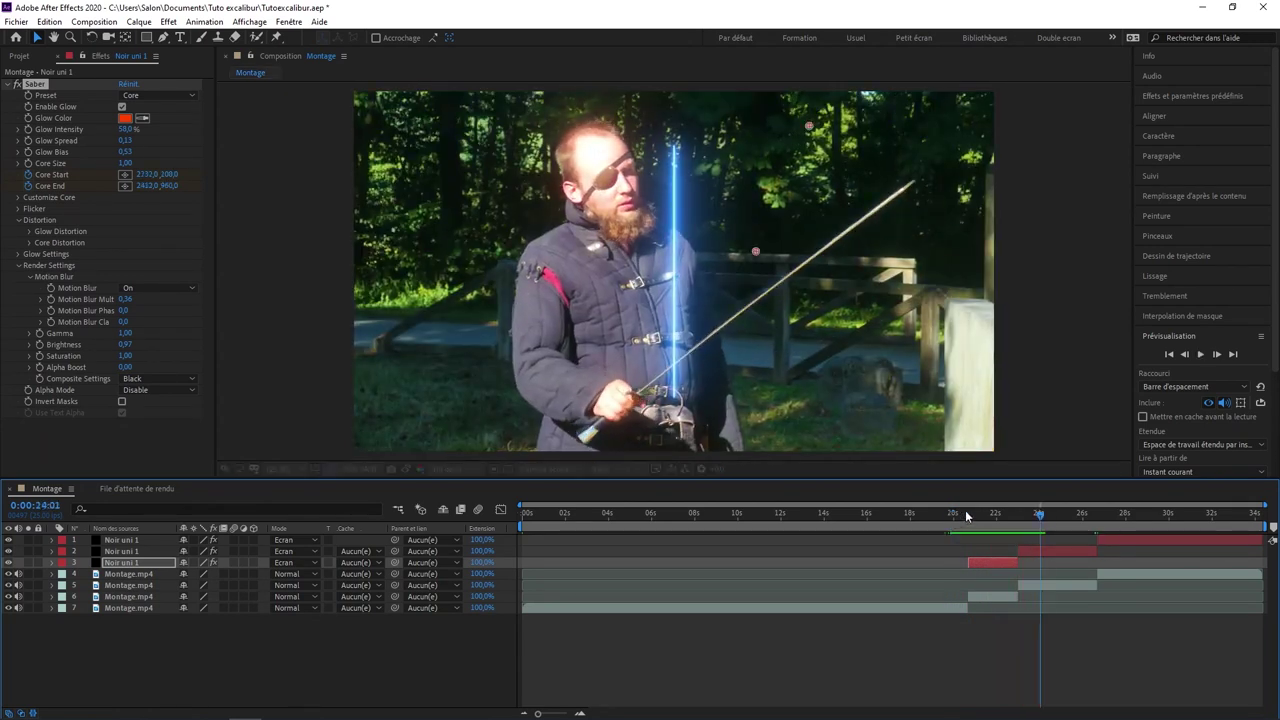
- Start keyframing the second segment's Saber Core Start and Core End at 0:00:23:00, placing Core Start at the sword's hilt
{"action": "left_click", "coordinate": [1020, 516]}
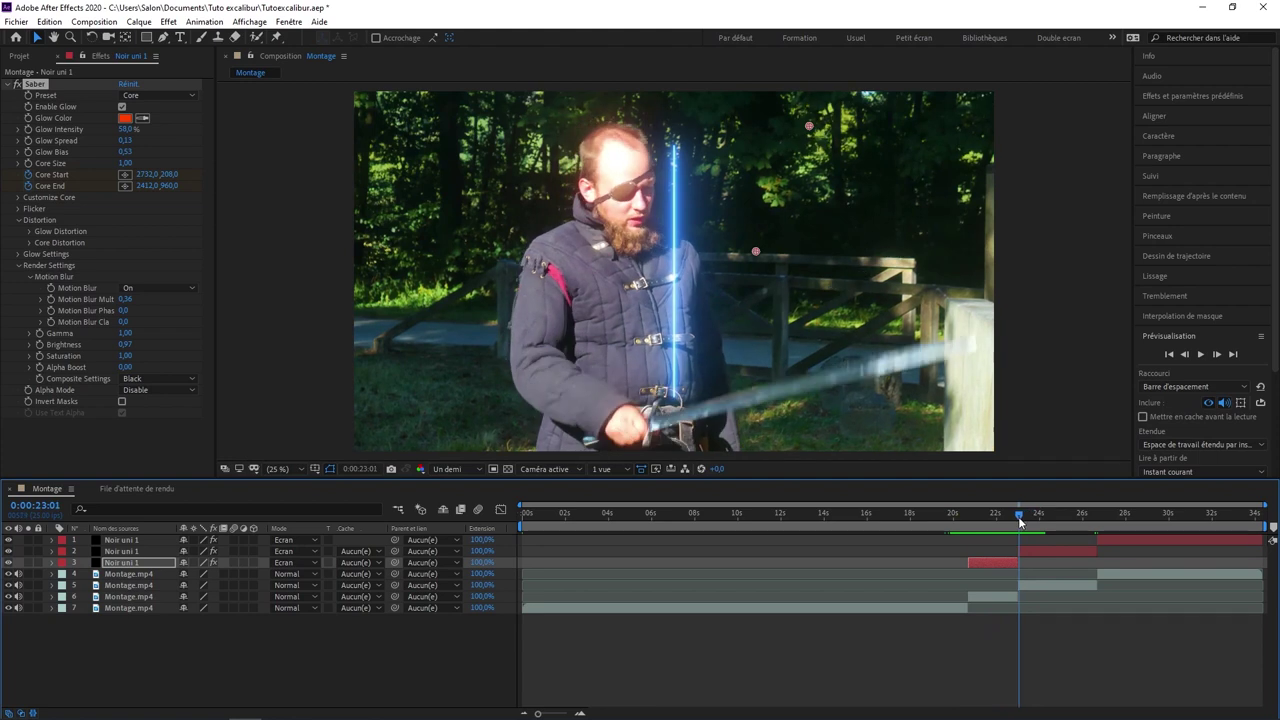
{"action": "left_click", "coordinate": [1042, 550]}
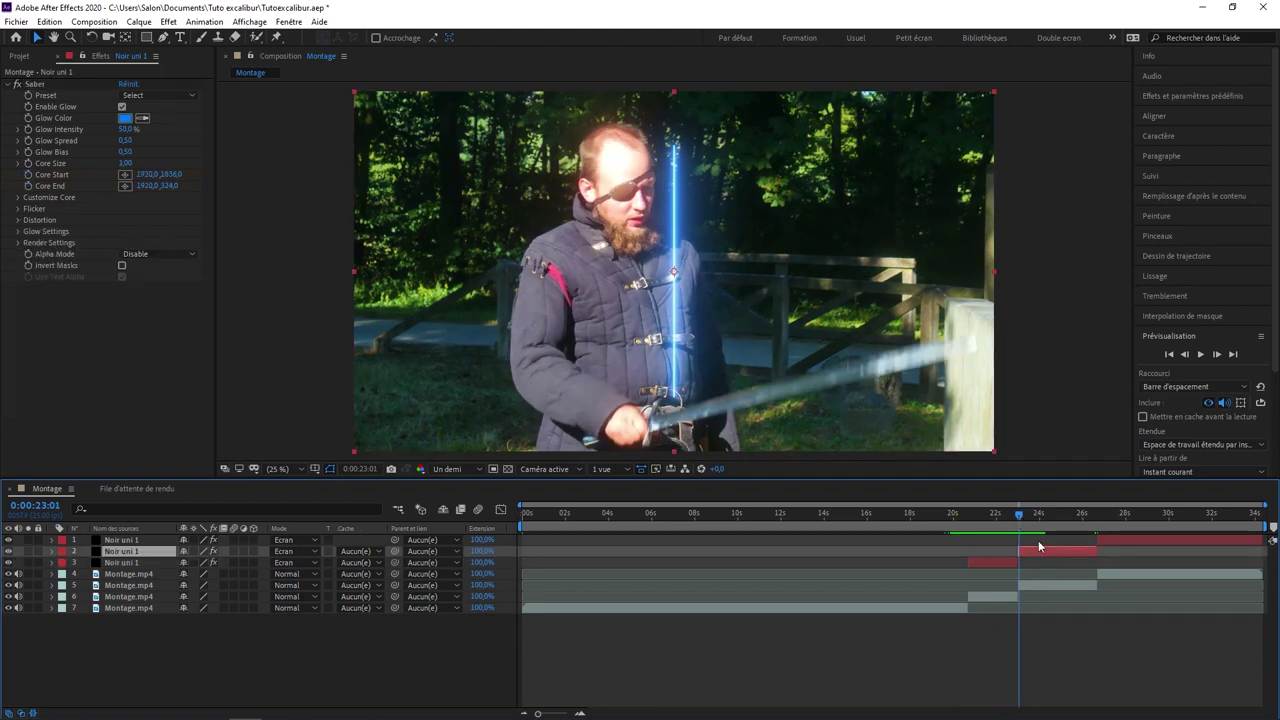
{"action": "key", "text": "Page_Up"}
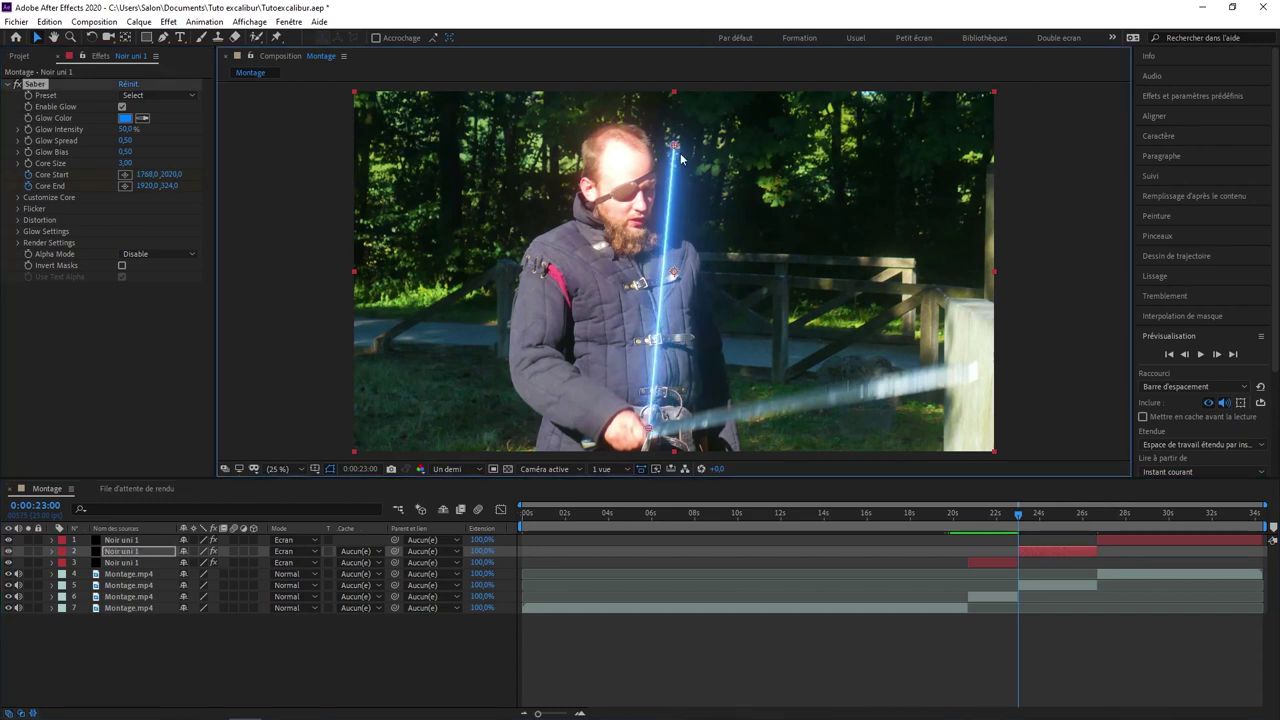
- Keyframe the second segment's Core Start at the hilt and Core End at the blade tip, following the sword through 0:00:26:05
{"action": "key", "text": "shift+Page_Down"}
{"action": "left_click_drag", "start_coordinate": [957, 375], "coordinate": [893, 163]}
{"action": "key", "text": "shift+Page_Down"}
{"action": "key", "text": "shift+Page_Down"}
{"action": "key", "text": "shift+Page_Down"}
{"action": "key", "text": "shift+Page_Down"}
{"action": "key", "text": "shift+Page_Down"}
{"action": "key", "text": "shift+Page_Down"}
{"action": "key", "text": "shift+Page_Down"}
{"action": "left_click_drag", "start_coordinate": [657, 395], "coordinate": [650, 405]}
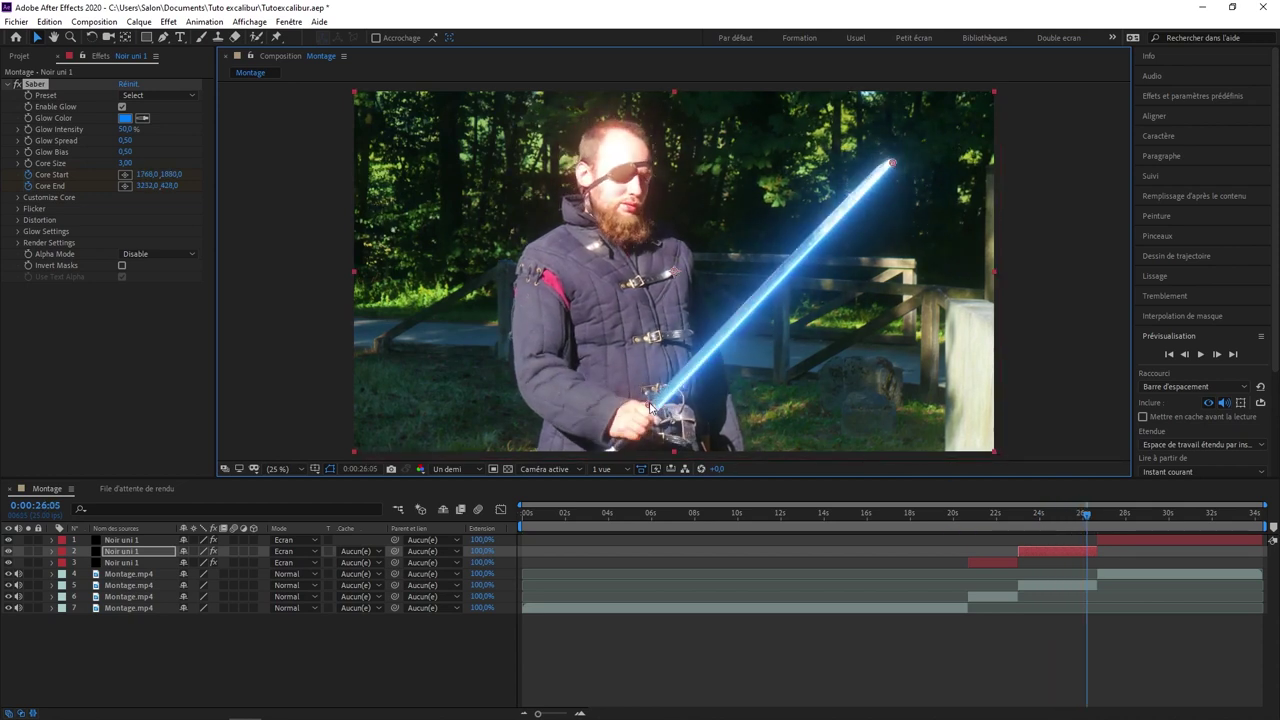
- Check the blade alignment in the second segment frame by frame from 0:00:26:05 back to 0:00:25:21, and preview the shot
{"action": "key", "text": "Page_Up"}
{"action": "key", "text": "Page_Up"}
{"action": "key", "text": "Page_Up"}
{"action": "key", "text": "Page_Up"}
{"action": "key", "text": "Page_Up"}
{"action": "key", "text": "Page_Up"}
{"action": "key", "text": "Page_Up"}
{"action": "key", "text": "Page_Up"}
{"action": "key", "text": "Page_Up"}
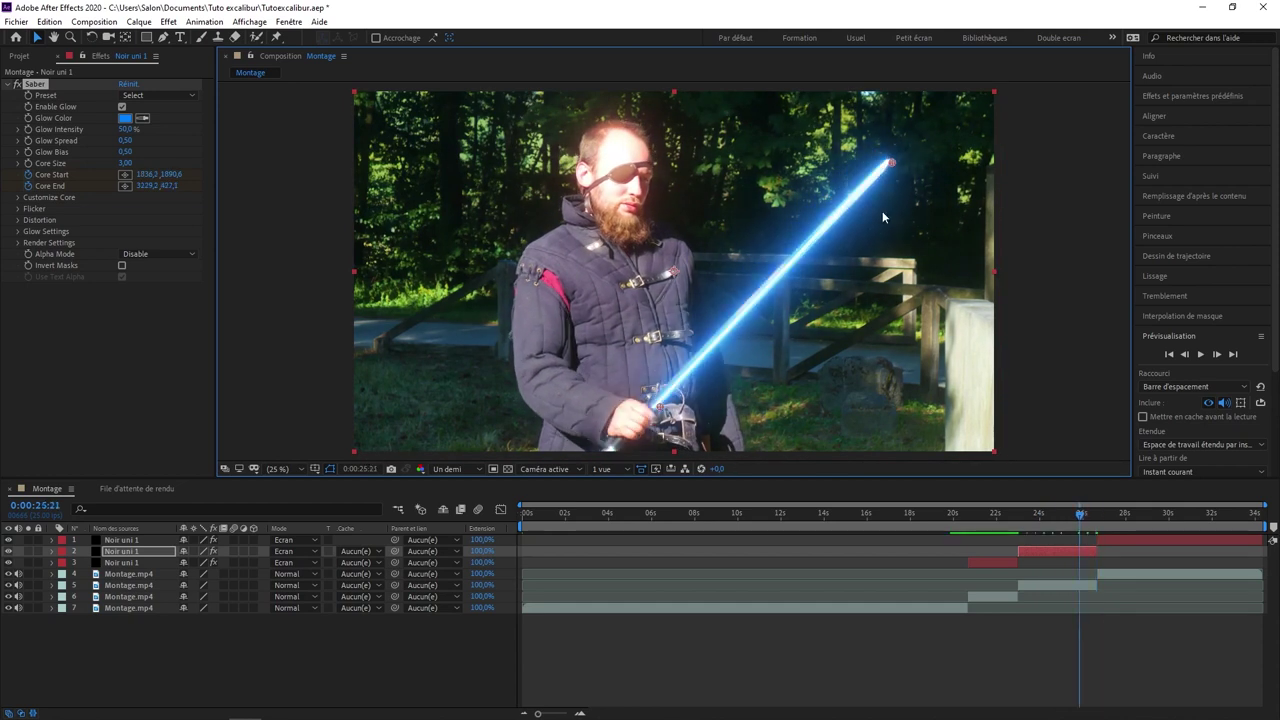
{"action": "left_click_drag", "start_coordinate": [1073, 512], "coordinate": [1048, 513]}
{"action": "key", "text": "space"}
- Keyframe the third segment's Saber Core Start and Core End along the sword, from its start at 0:00:26:17 through 0:00:29:15
{"action": "left_click", "coordinate": [1101, 519]}
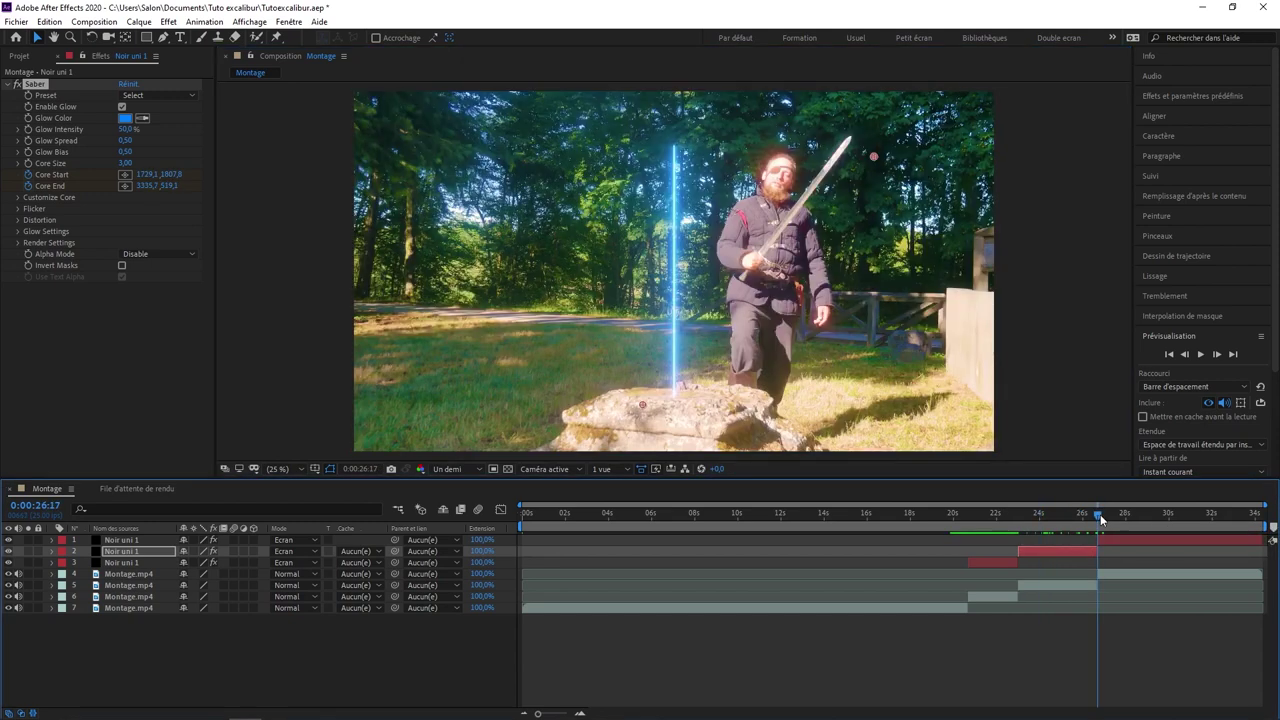
{"action": "left_click", "coordinate": [1101, 540]}
{"action": "left_click_drag", "start_coordinate": [642, 404], "coordinate": [763, 254]}
{"action": "left_click_drag", "start_coordinate": [874, 156], "coordinate": [866, 163]}
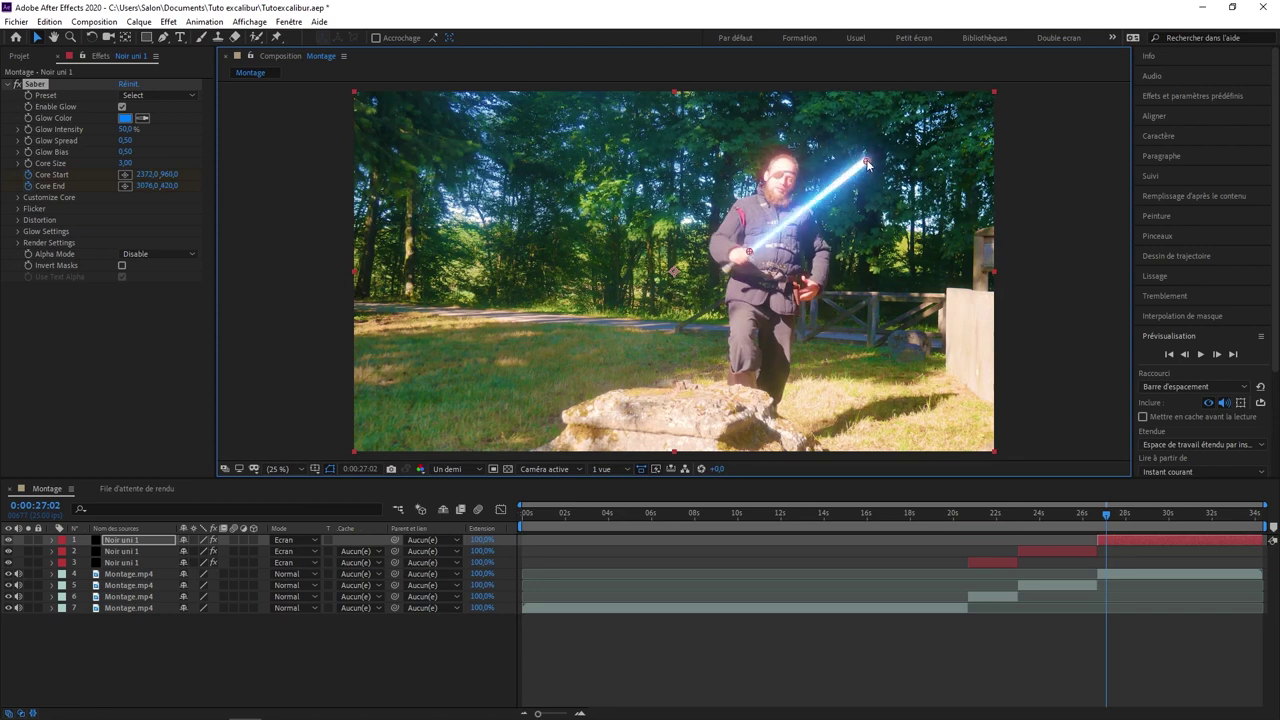
{"action": "key", "text": "space"}
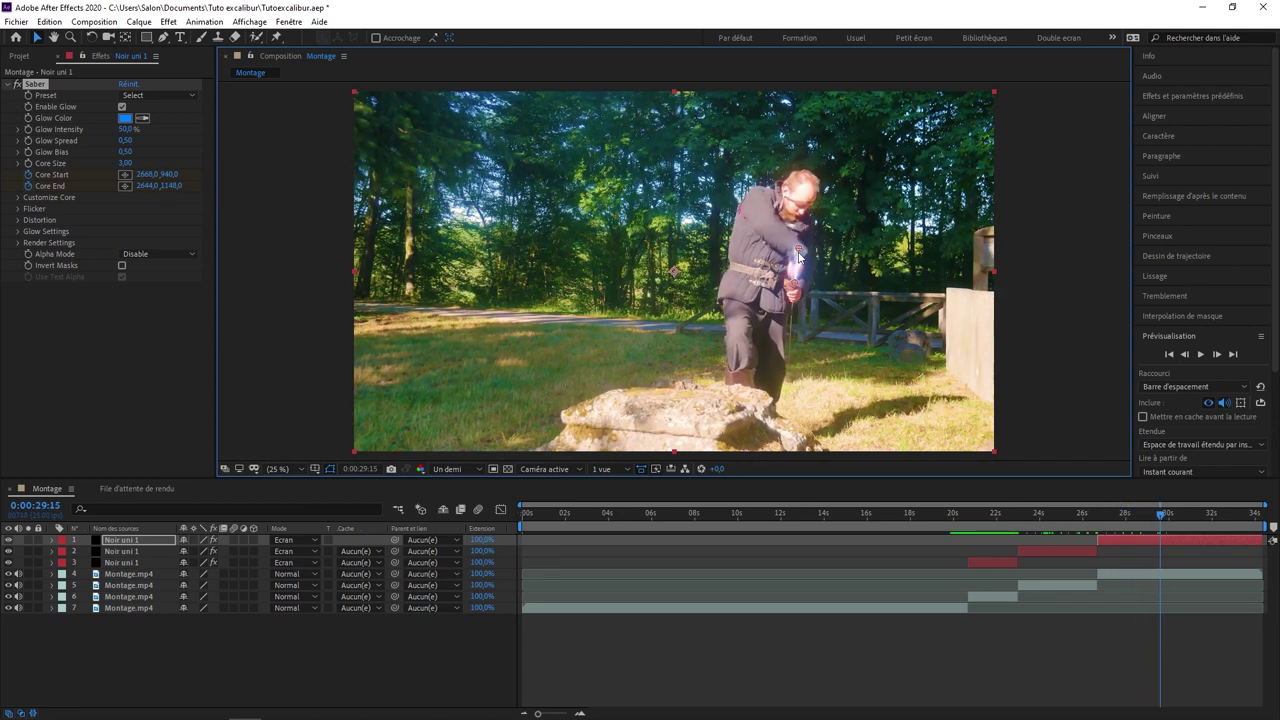
- Apply the Core preset to the third segment's Saber effect and turn on Motion Blur in its render settings
{"action": "scroll", "coordinate": [1186, 537], "scroll_direction": "up", "scroll_amount": 1}
{"action": "left_click", "coordinate": [1140, 514]}
{"action": "left_click_drag", "start_coordinate": [1140, 514], "coordinate": [1030, 534]}
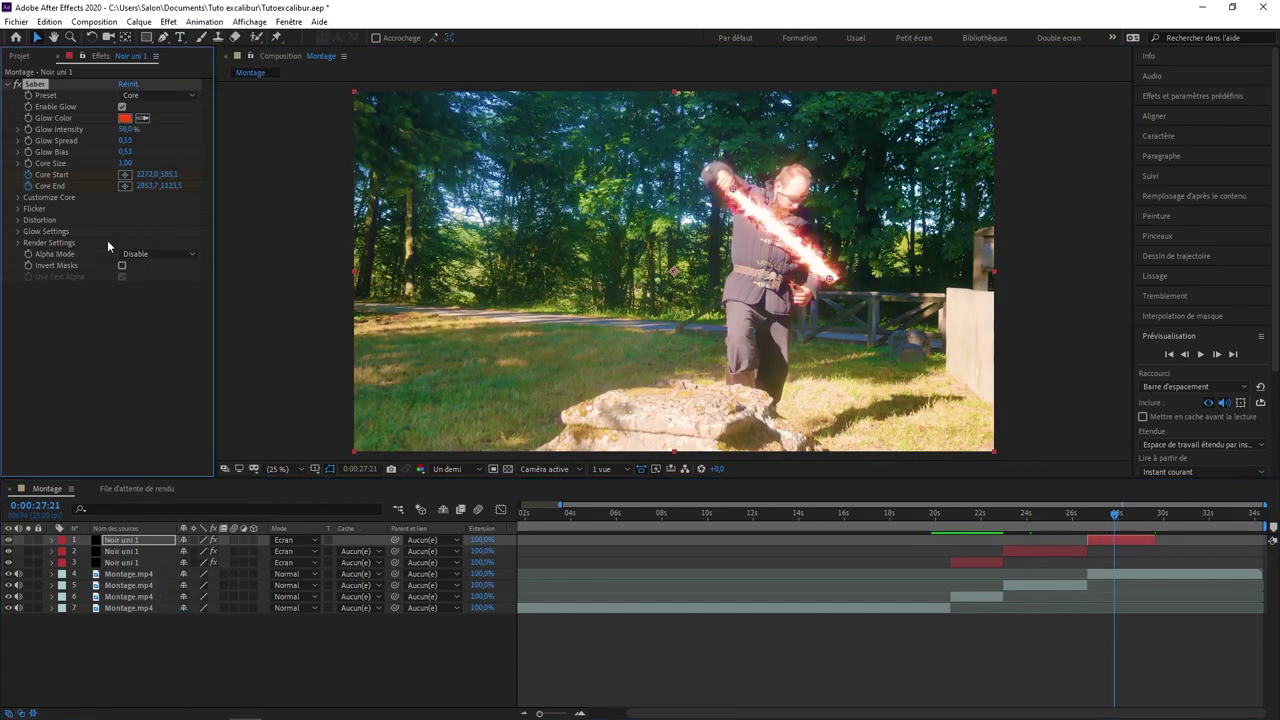
{"action": "left_click", "coordinate": [17, 242]}
{"action": "left_click_drag", "start_coordinate": [1028, 514], "coordinate": [1021, 519]}
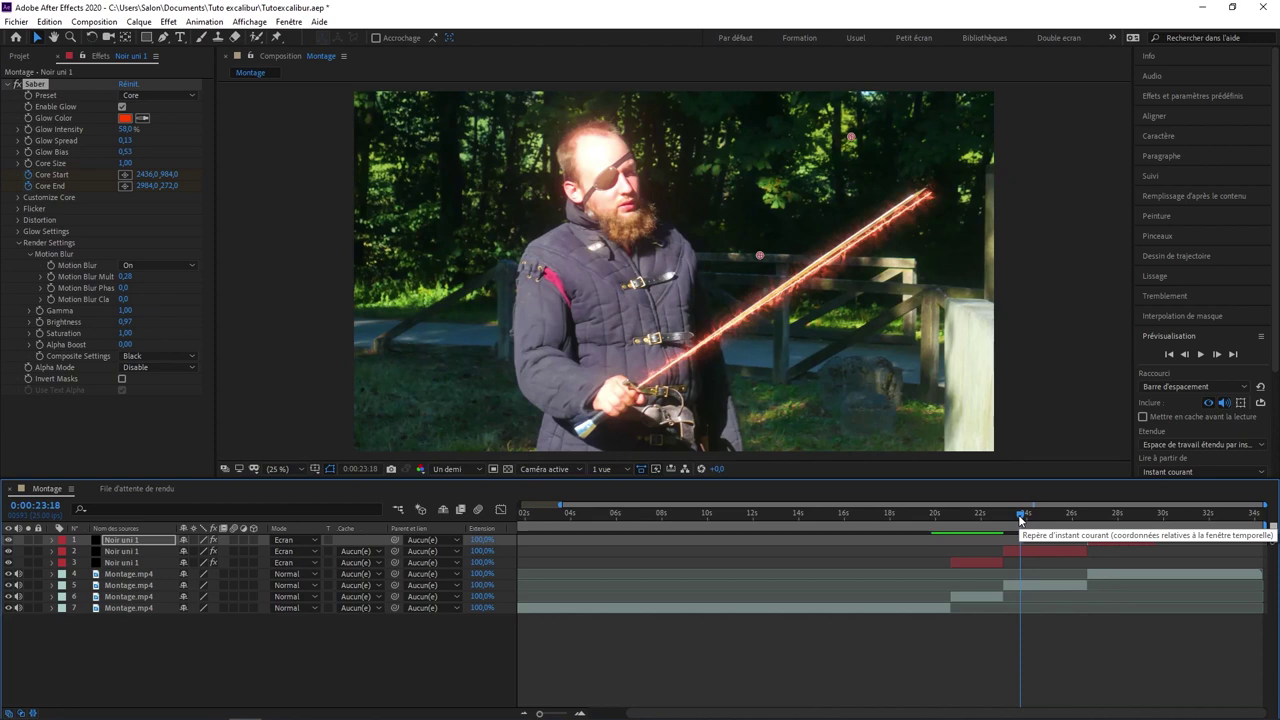
- Realign the second segment's Core End with the blade tip at 0:00:23:18 and check the frames just before it
{"action": "left_click", "coordinate": [1034, 550]}
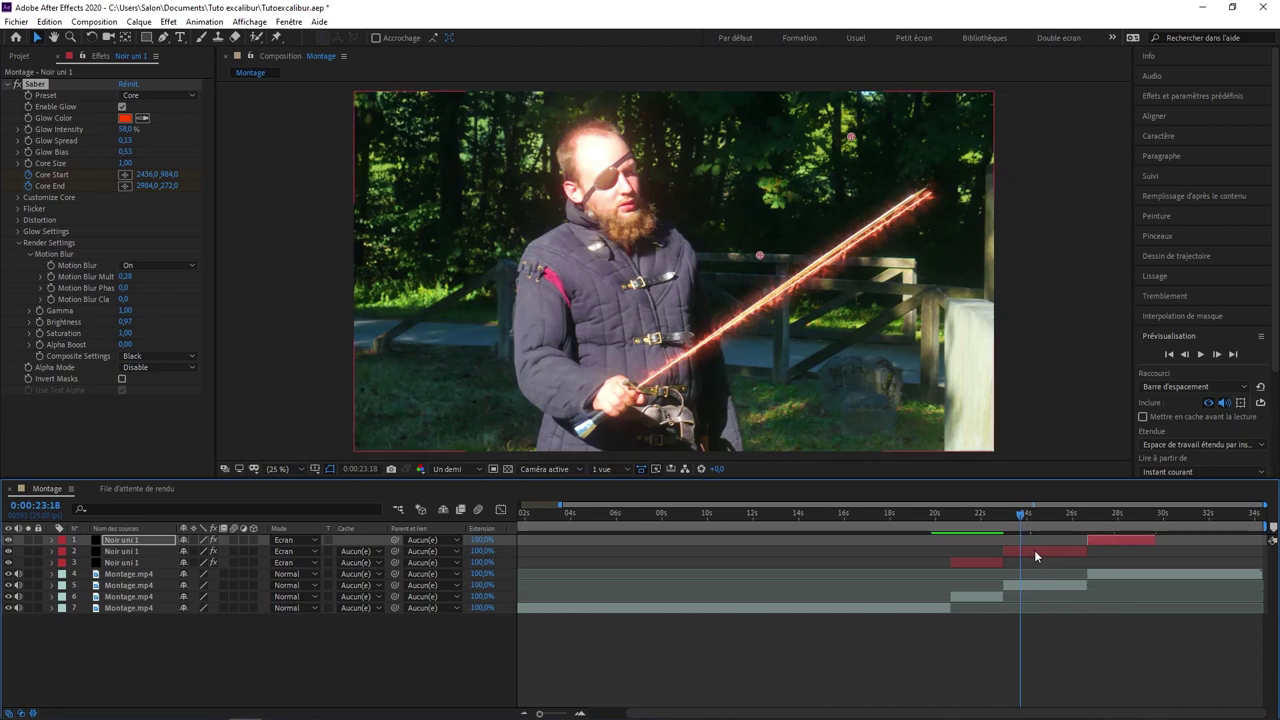
{"action": "left_click", "coordinate": [59, 83]}
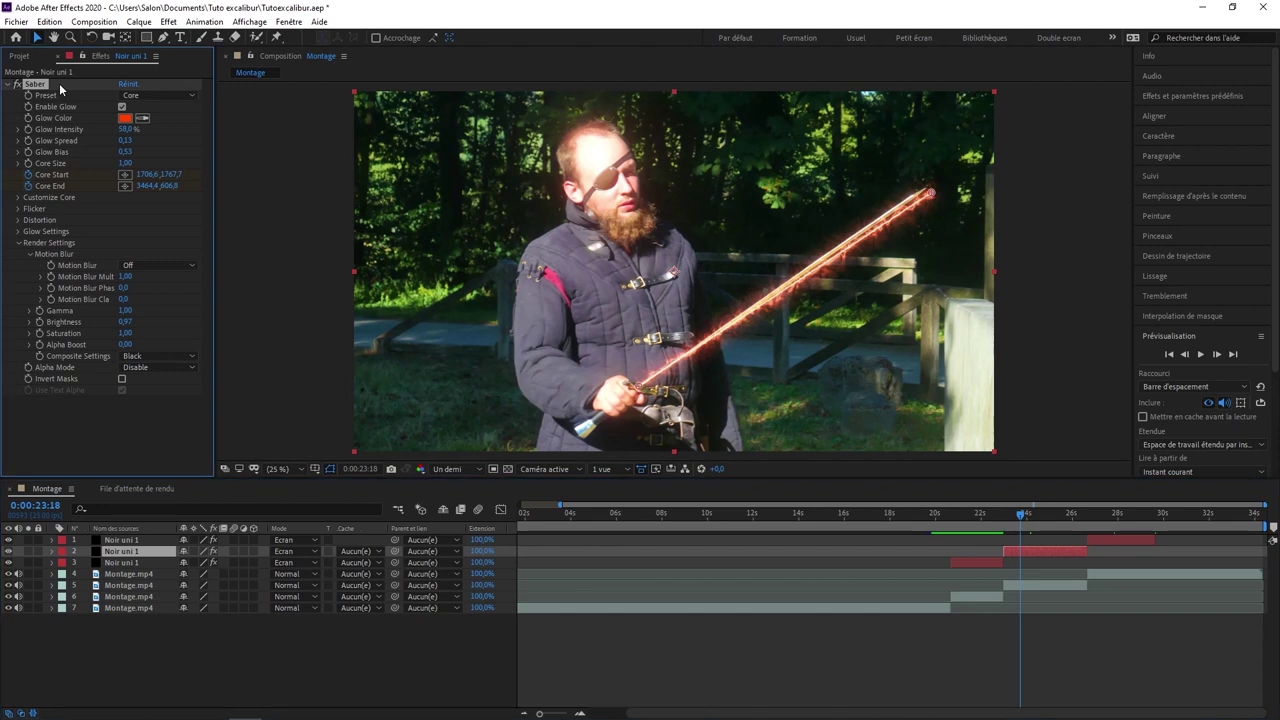
{"action": "left_click_drag", "start_coordinate": [928, 198], "coordinate": [922, 202]}
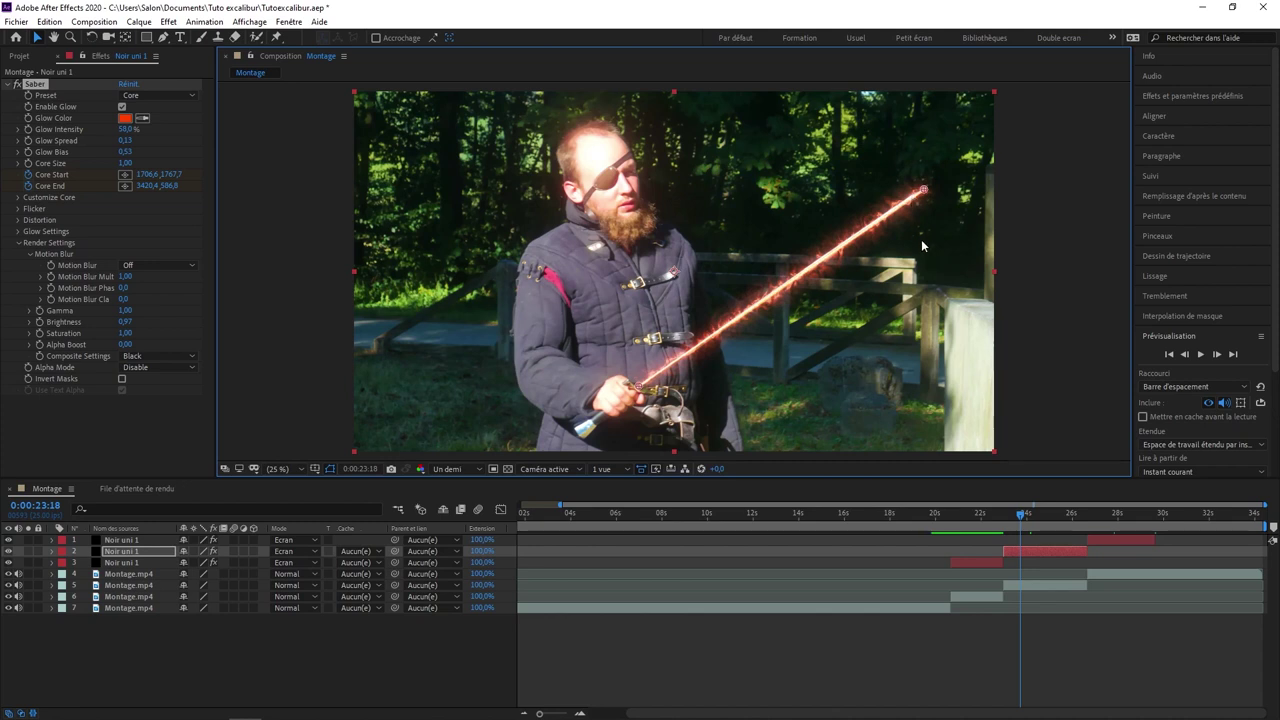
{"action": "key", "text": "Page_Up"}
{"action": "key", "text": "Page_Up"}
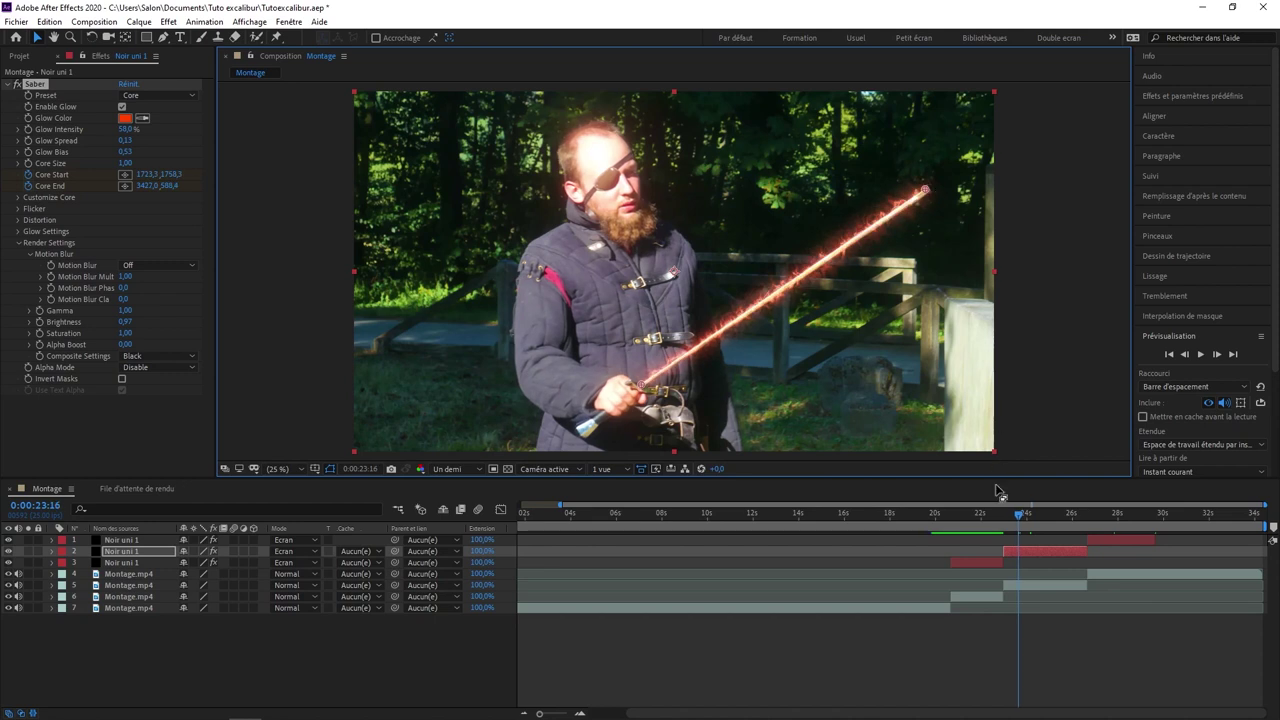
- Enable keyframing for the second segment's Core Size at 0:00:23:00 and set it to 18.1
{"action": "left_click_drag", "start_coordinate": [1019, 516], "coordinate": [1006, 520]}
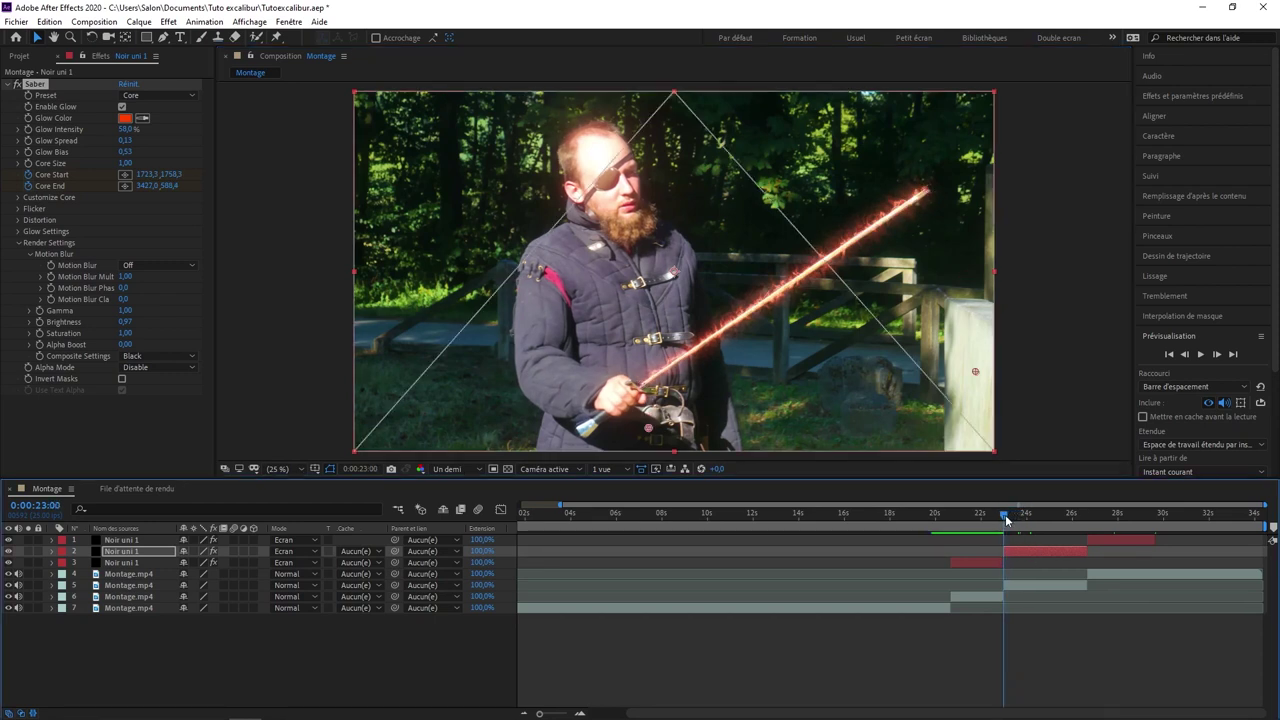
{"action": "left_click", "coordinate": [711, 425]}
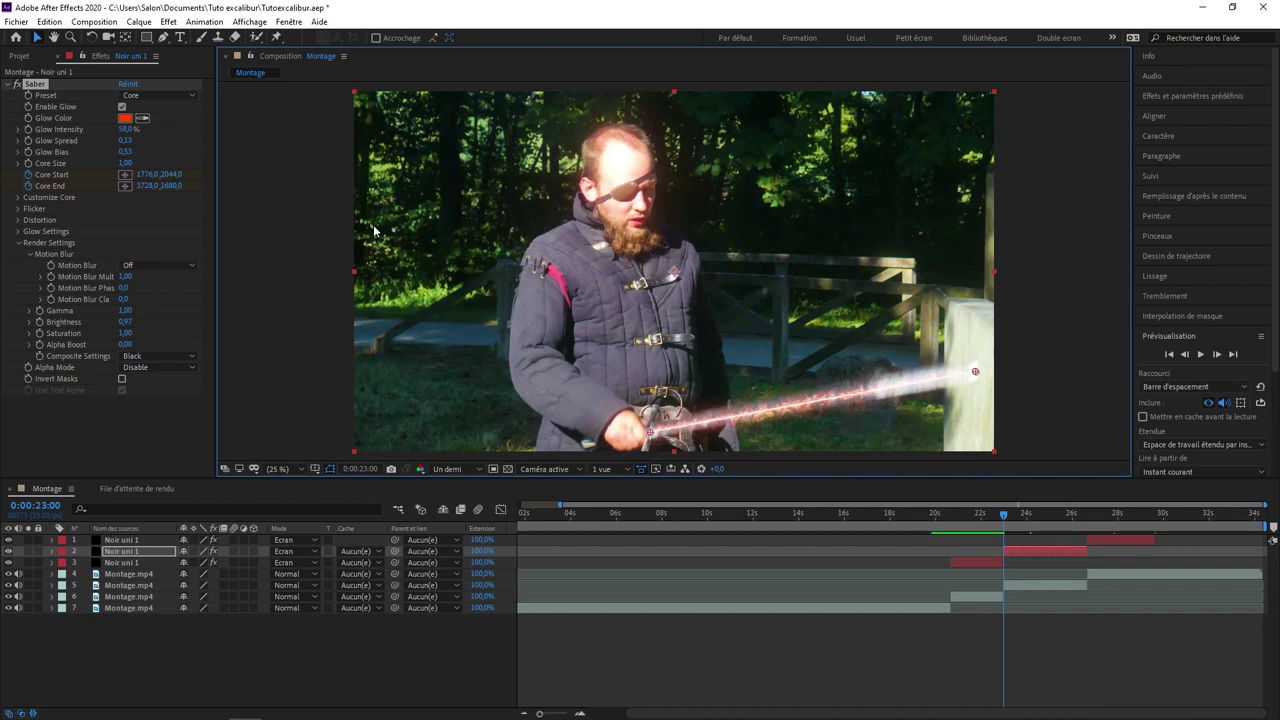
{"action": "left_click", "coordinate": [27, 167]}
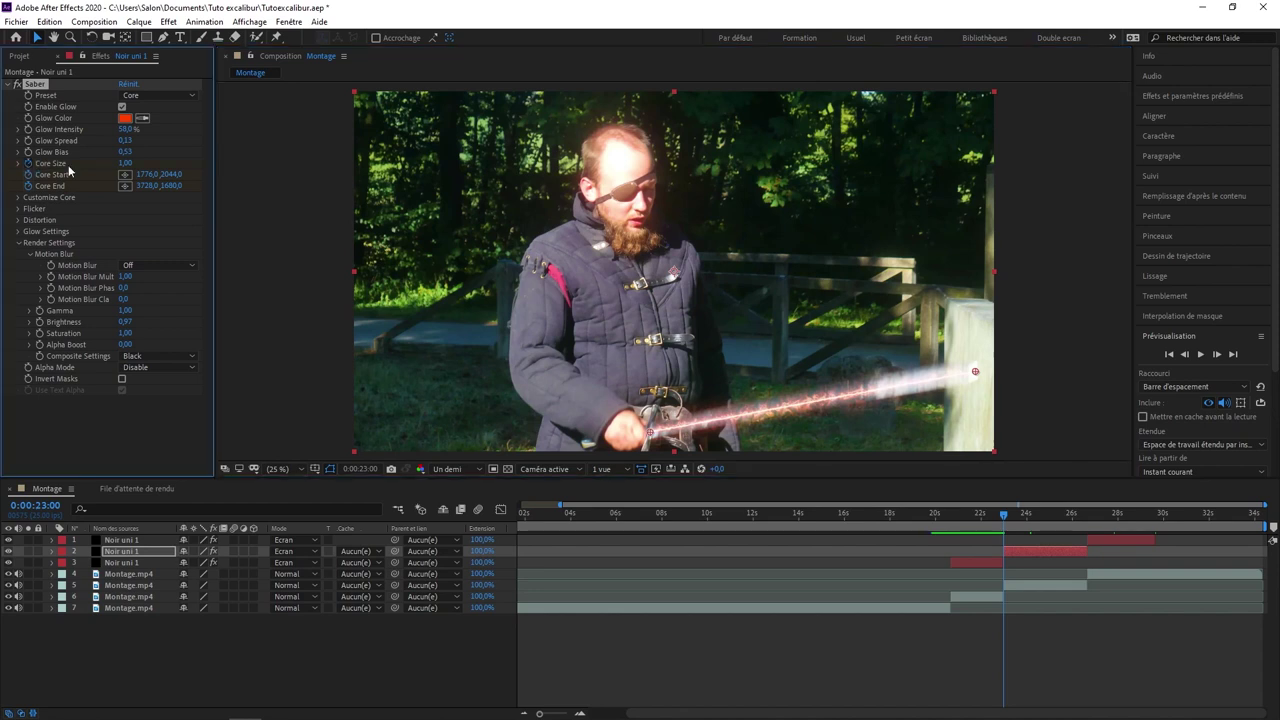
{"action": "left_click_drag", "start_coordinate": [128, 163], "coordinate": [238, 164]}
{"action": "left_click", "coordinate": [126, 163]}
{"action": "key", "text": "Return"}
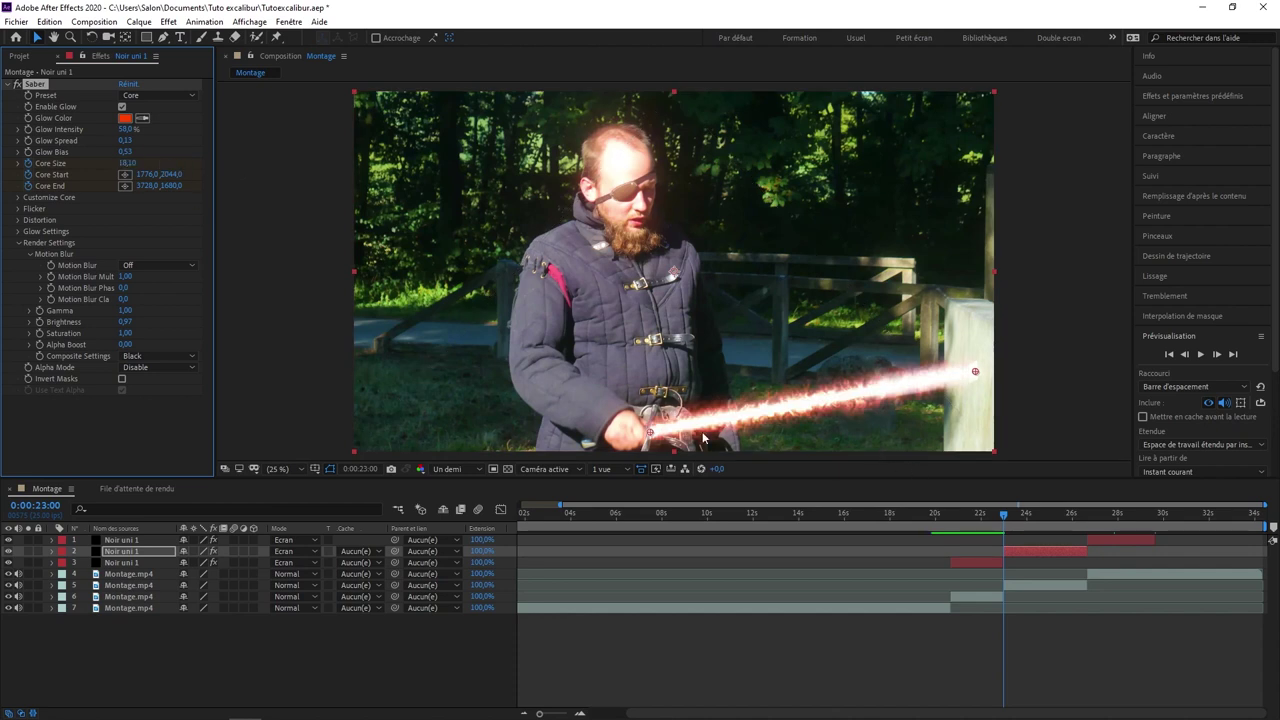
- Move the second segment's Core End onto the blade tip at 0:00:23:03, and set Core Size to 7.2 at 0:00:23:10
{"action": "left_click_drag", "start_coordinate": [1005, 513], "coordinate": [1008, 514]}
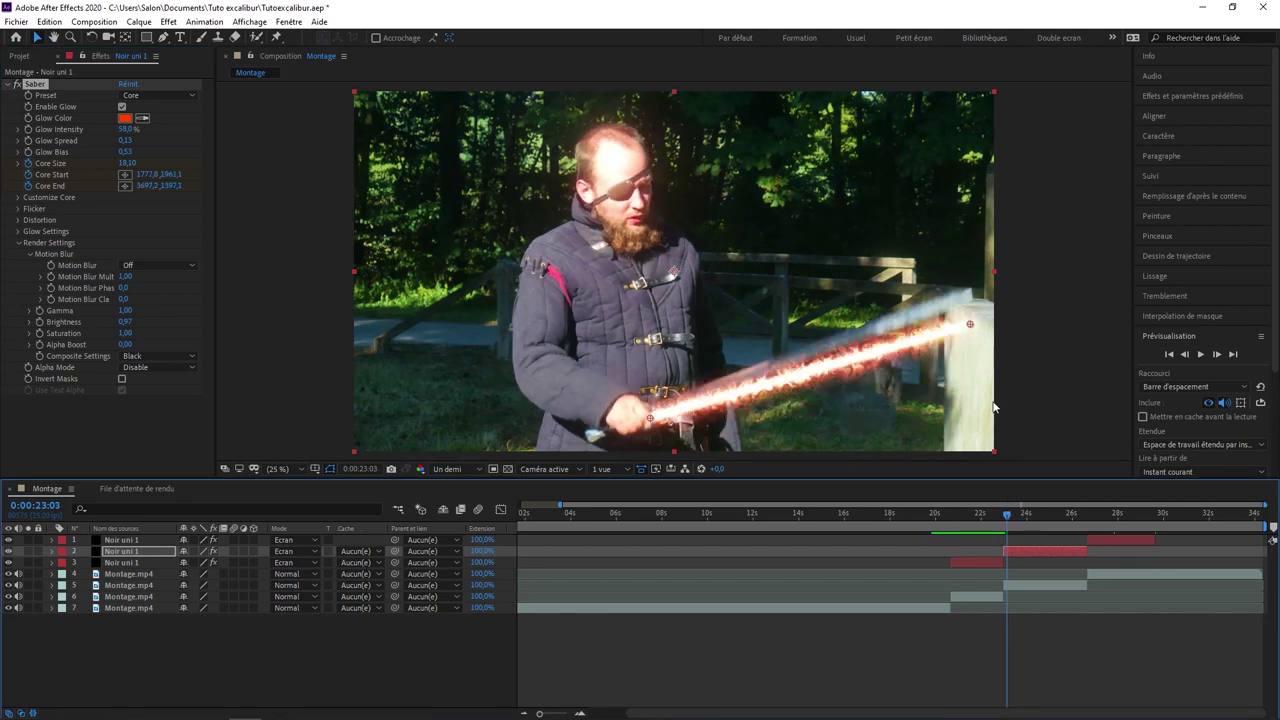
{"action": "left_click_drag", "start_coordinate": [970, 324], "coordinate": [968, 297]}
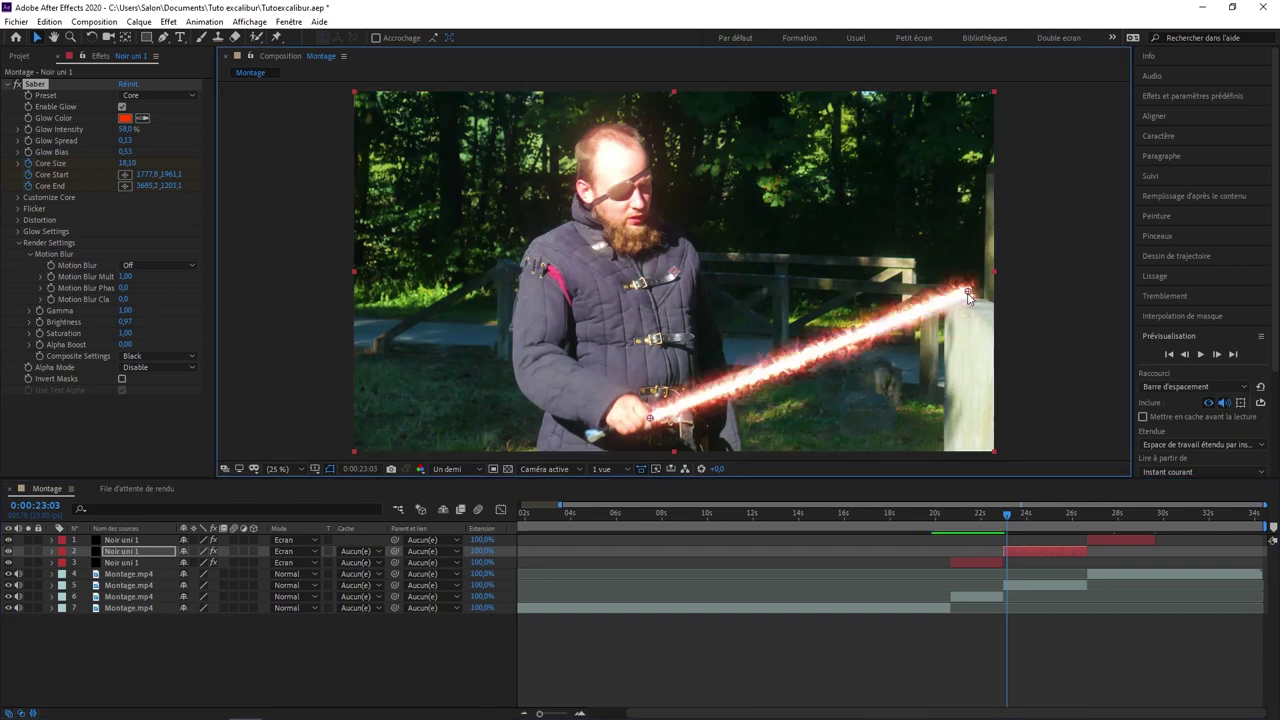
{"action": "left_click_drag", "start_coordinate": [1009, 517], "coordinate": [1014, 516]}
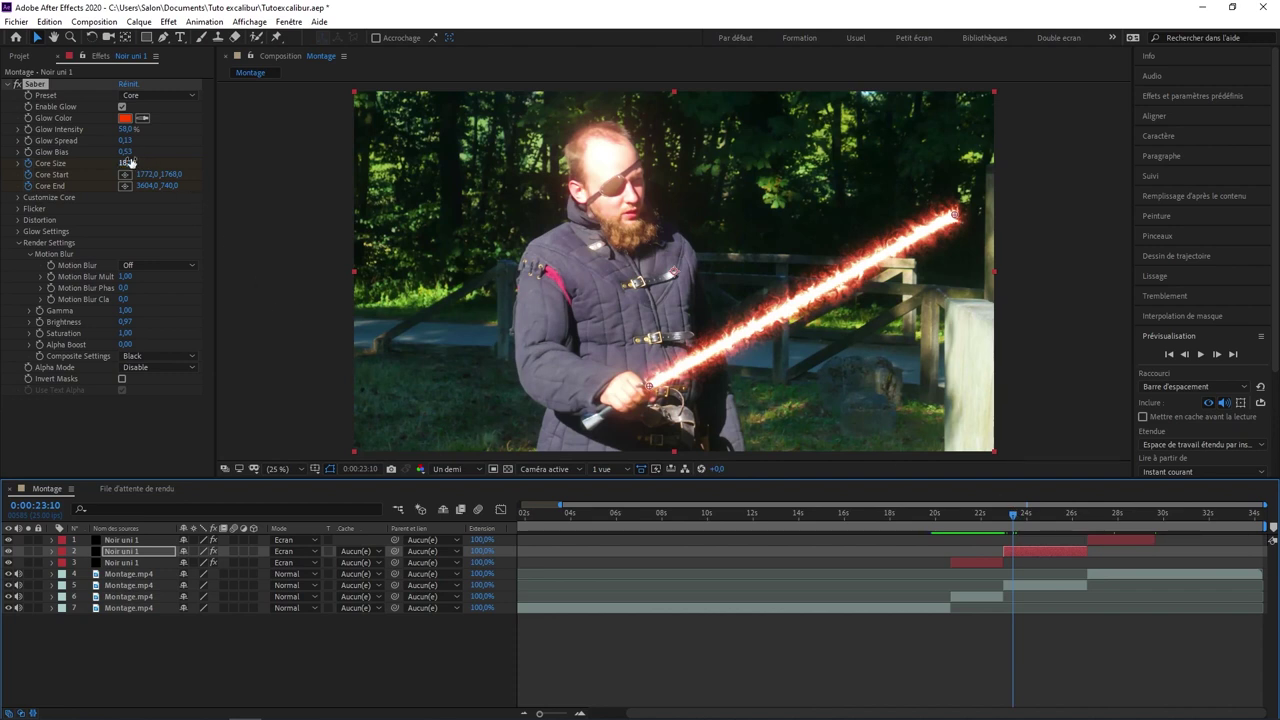
{"action": "left_click_drag", "start_coordinate": [127, 162], "coordinate": [81, 171]}
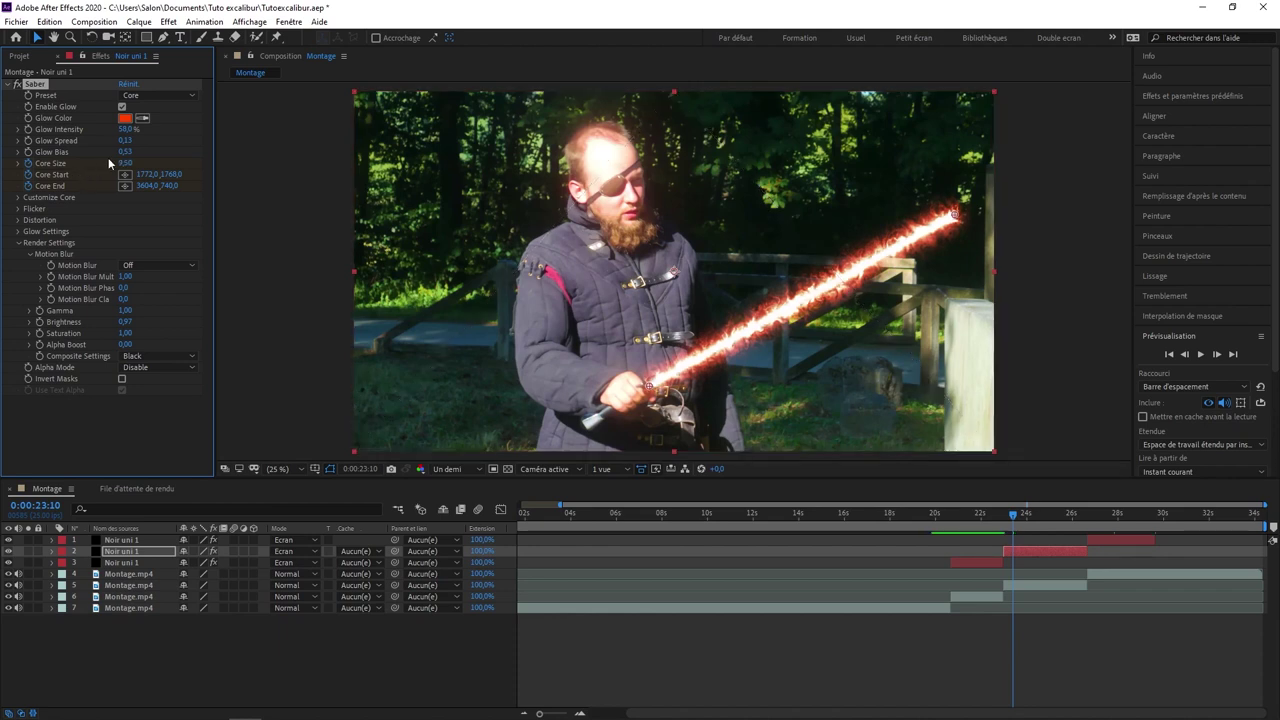
{"action": "left_click_drag", "start_coordinate": [124, 163], "coordinate": [110, 162]}
- Check the blade thickness at 0:00:24:10 and set the second segment's Core Size to 7.4 by 0:00:26:09
{"action": "left_click_drag", "start_coordinate": [1013, 518], "coordinate": [1028, 516]}
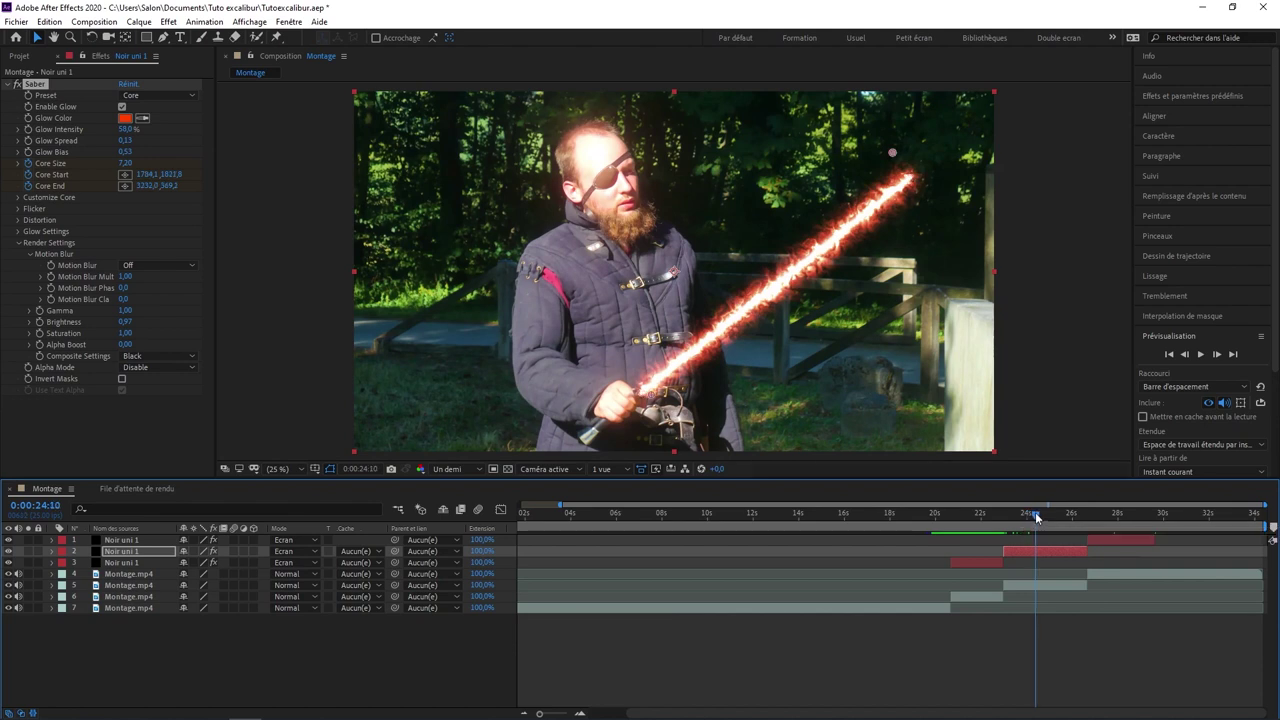
{"action": "left_click", "coordinate": [128, 162]}
{"action": "key", "text": "space"}
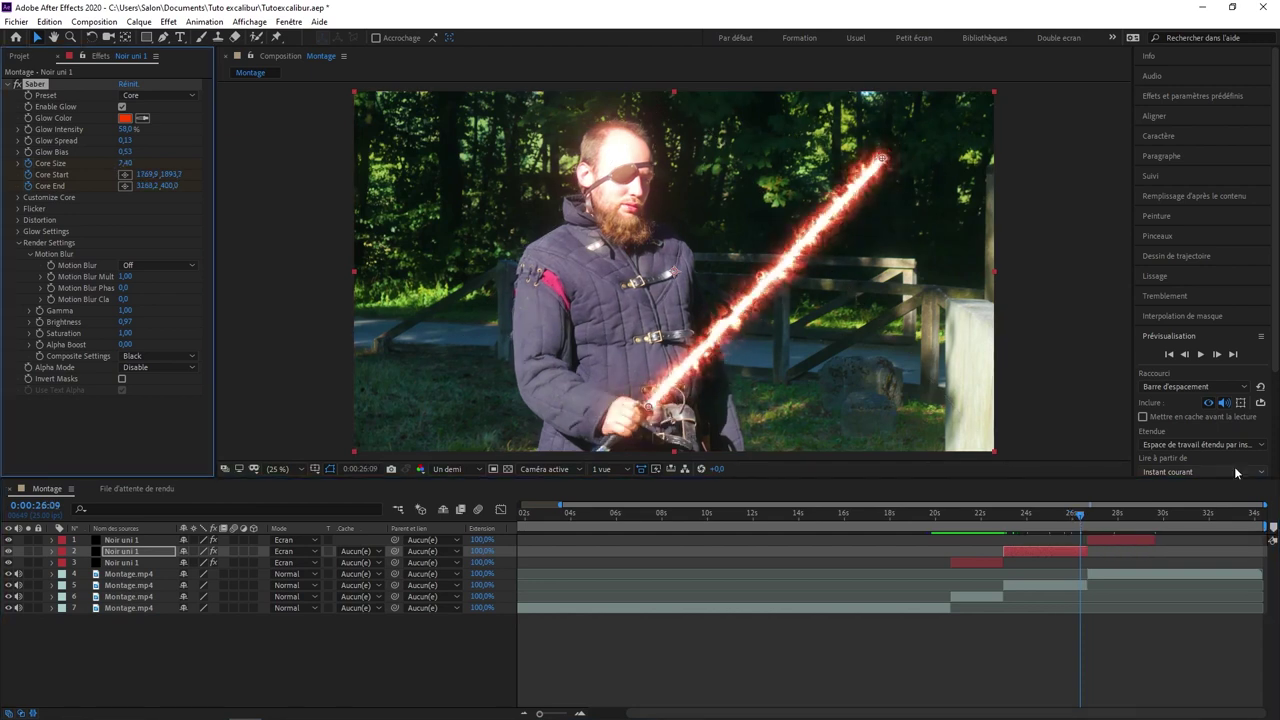
- Select the Saber effect on the third segment's solid and check the blade glow from 0:00:26:22 through 0:00:29:10
{"action": "left_click", "coordinate": [1120, 540]}
{"action": "left_click", "coordinate": [56, 86]}
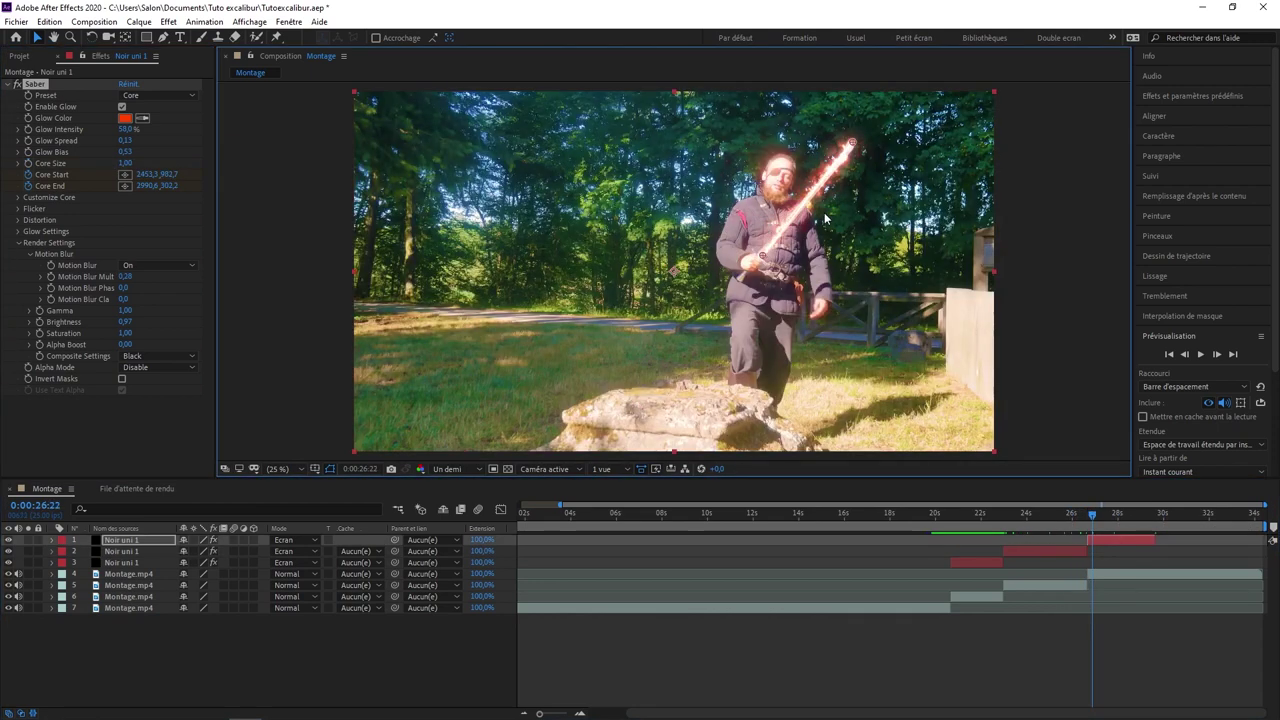
{"action": "left_click_drag", "start_coordinate": [1088, 514], "coordinate": [1128, 516]}
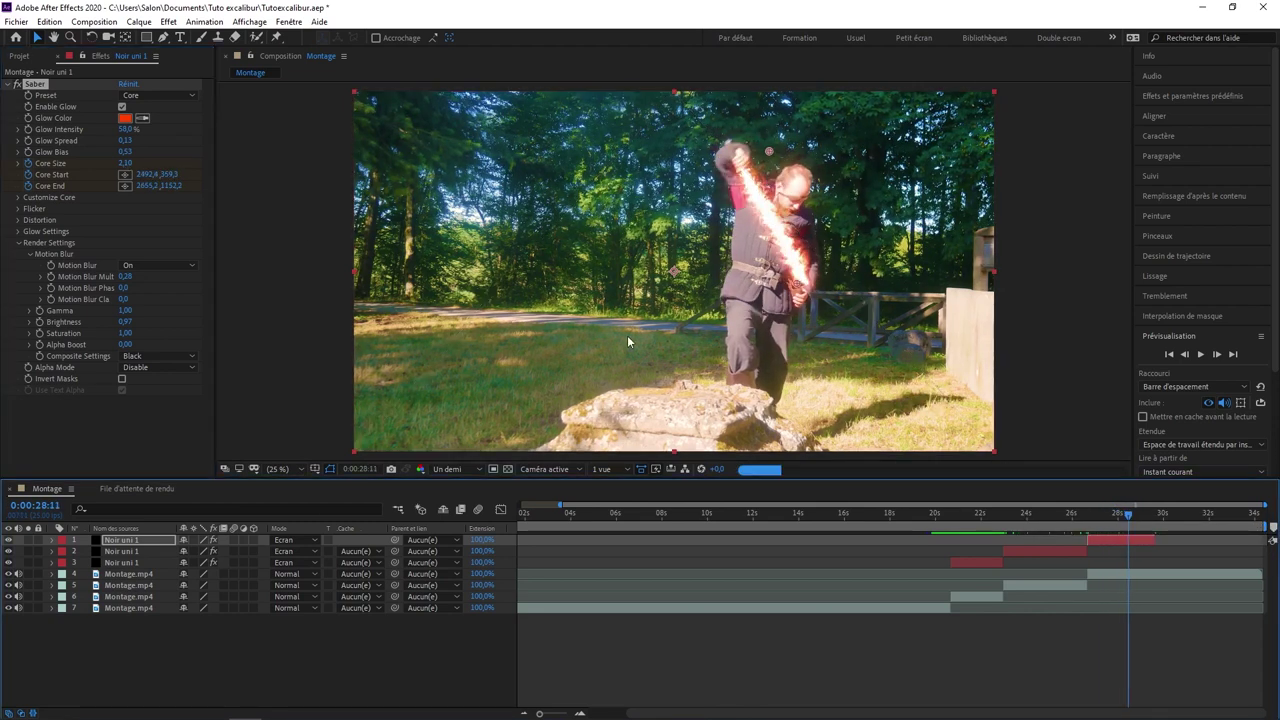
{"action": "left_click", "coordinate": [1148, 513]}
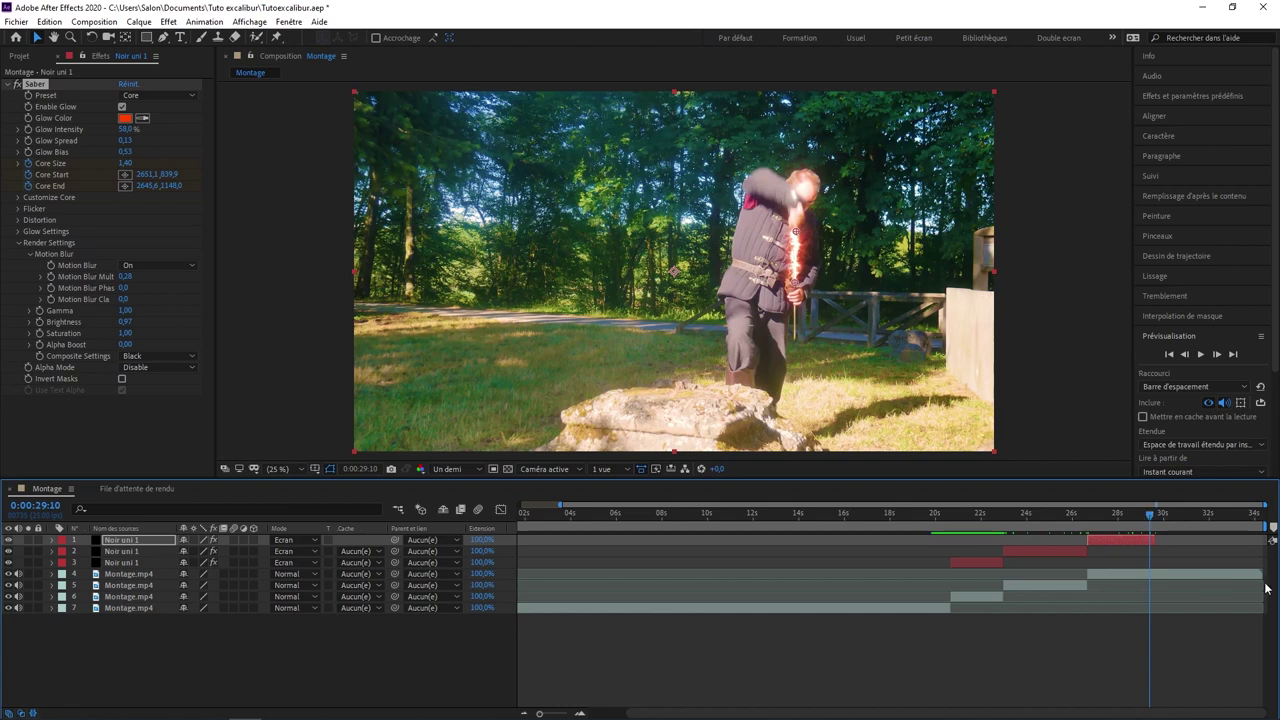
- Add a new adjustment layer above all layers in the Montage composition
{"action": "left_click", "coordinate": [370, 657]}
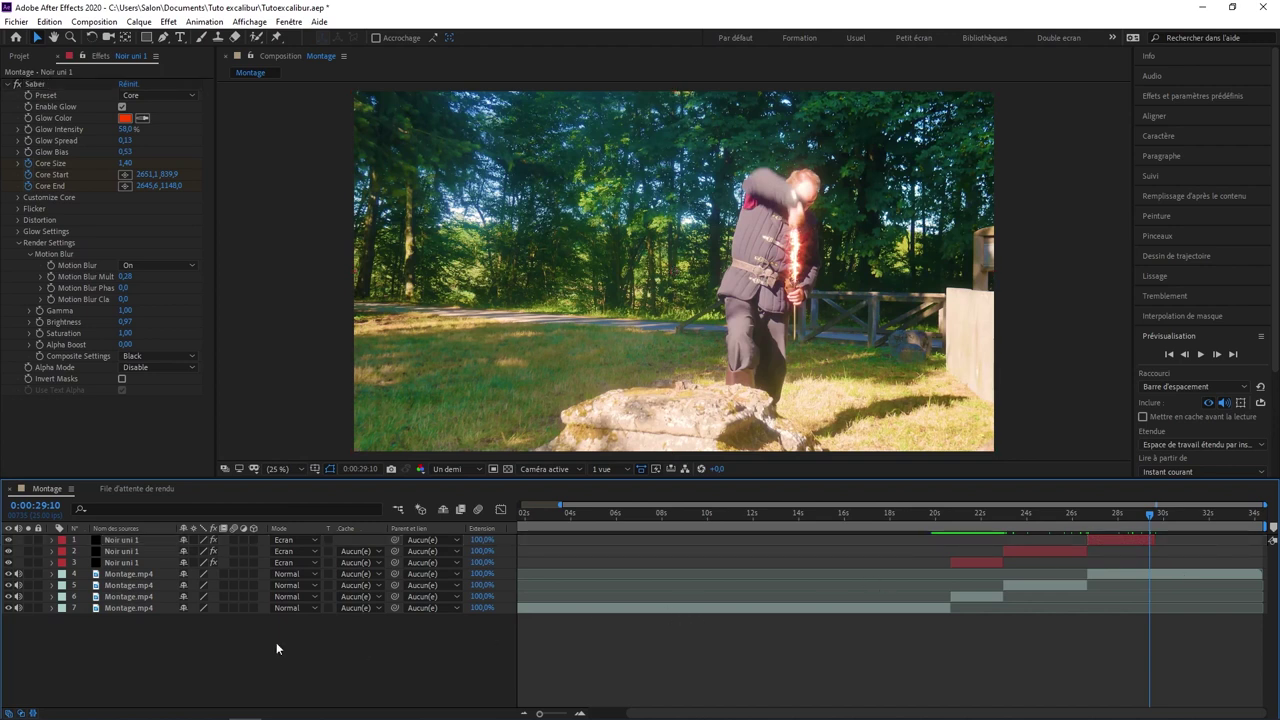
{"action": "right_click", "coordinate": [188, 640]}
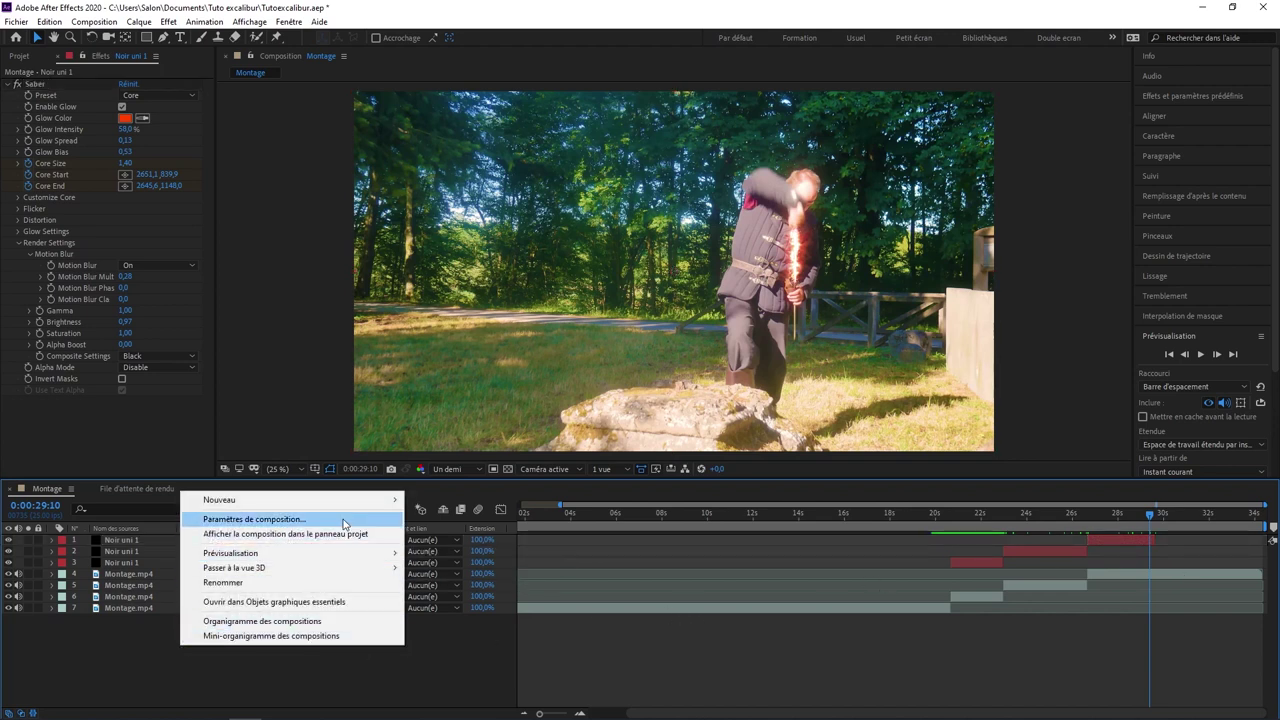
{"action": "mouse_move", "coordinate": [349, 505]}
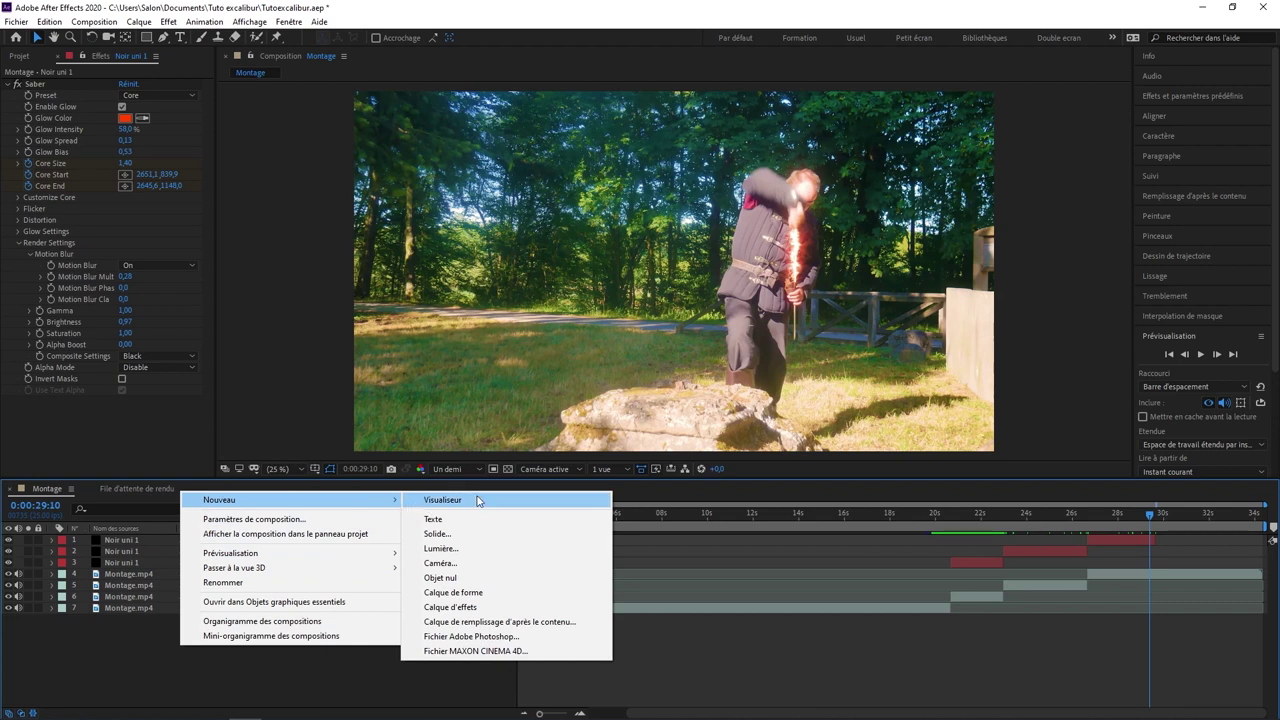
{"action": "left_click", "coordinate": [453, 609]}
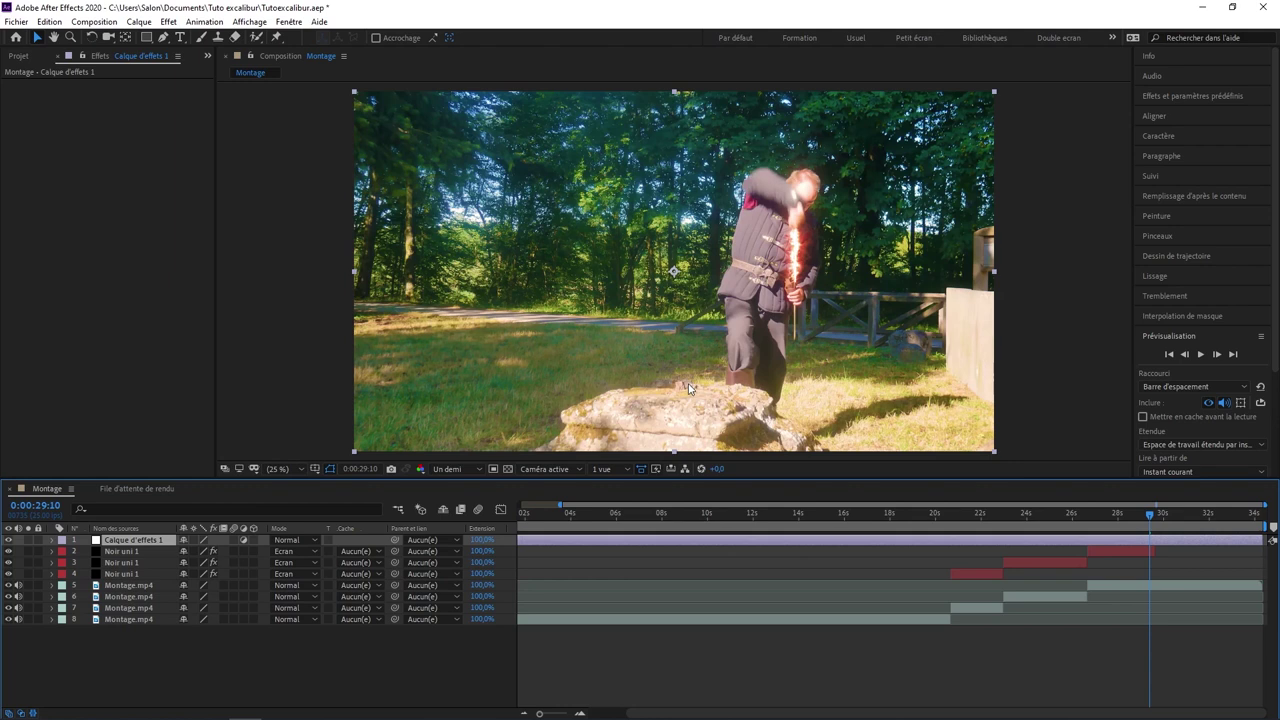
- Search the effects and presets for "reca" and apply the Recadrer les contours preset to the adjustment layer
{"action": "left_click", "coordinate": [1206, 96]}
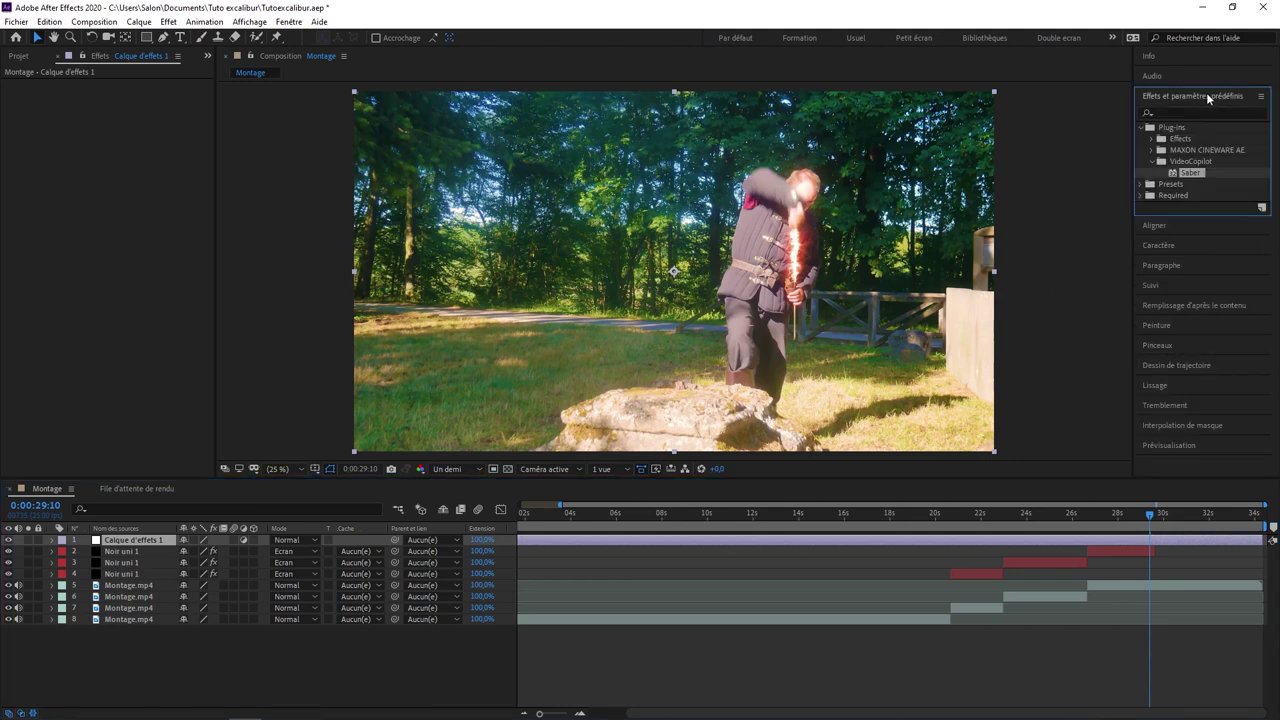
{"action": "left_click", "coordinate": [1170, 112]}
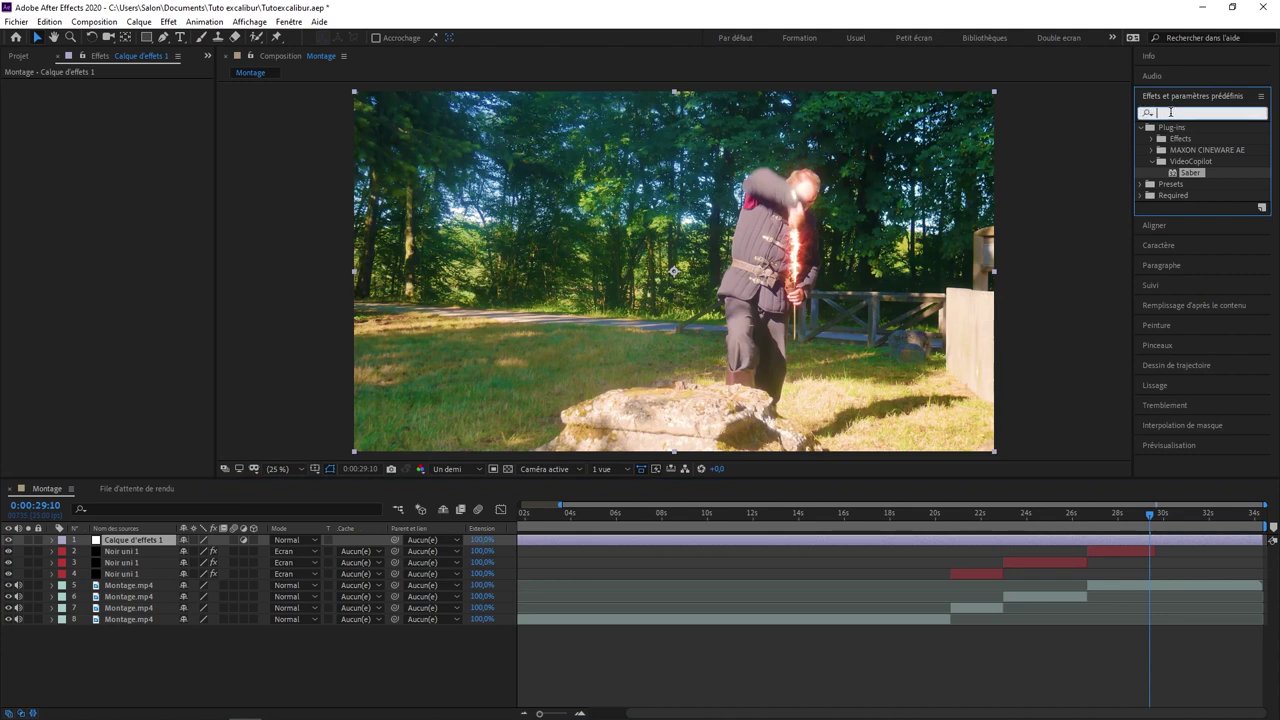
{"action": "type", "text": "reca"}
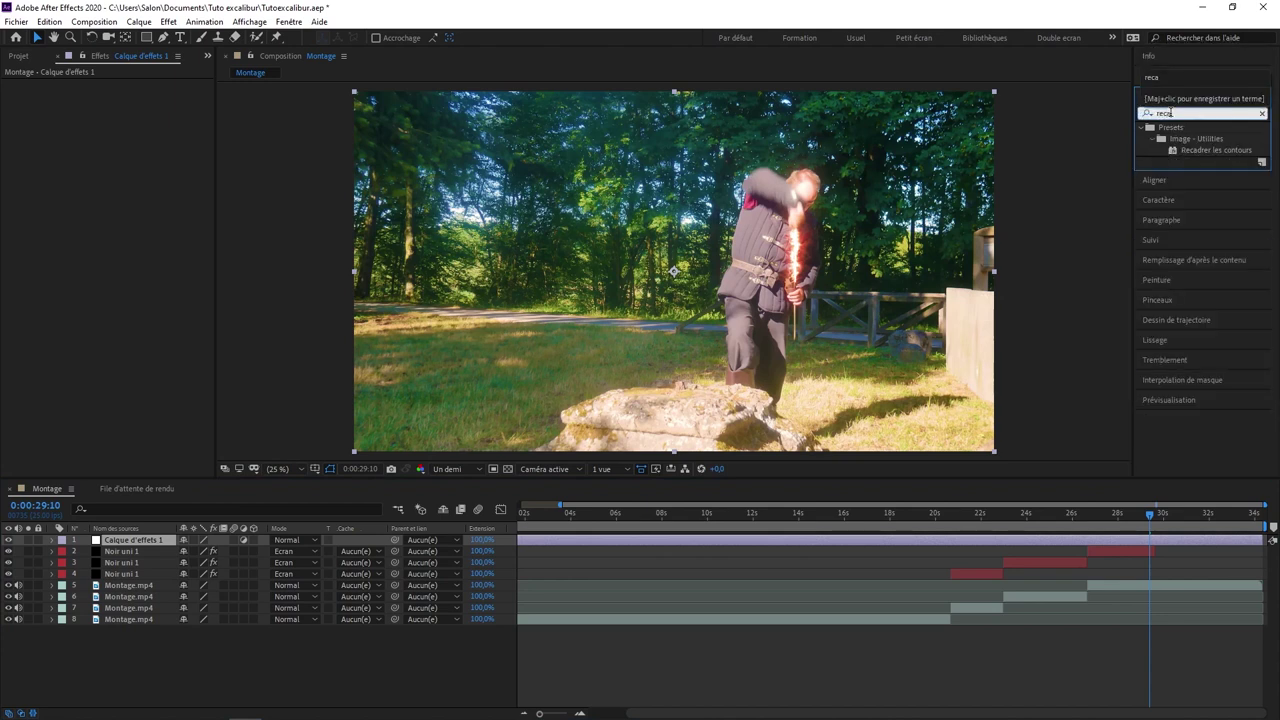
{"action": "left_click_drag", "start_coordinate": [1204, 150], "coordinate": [1040, 540]}
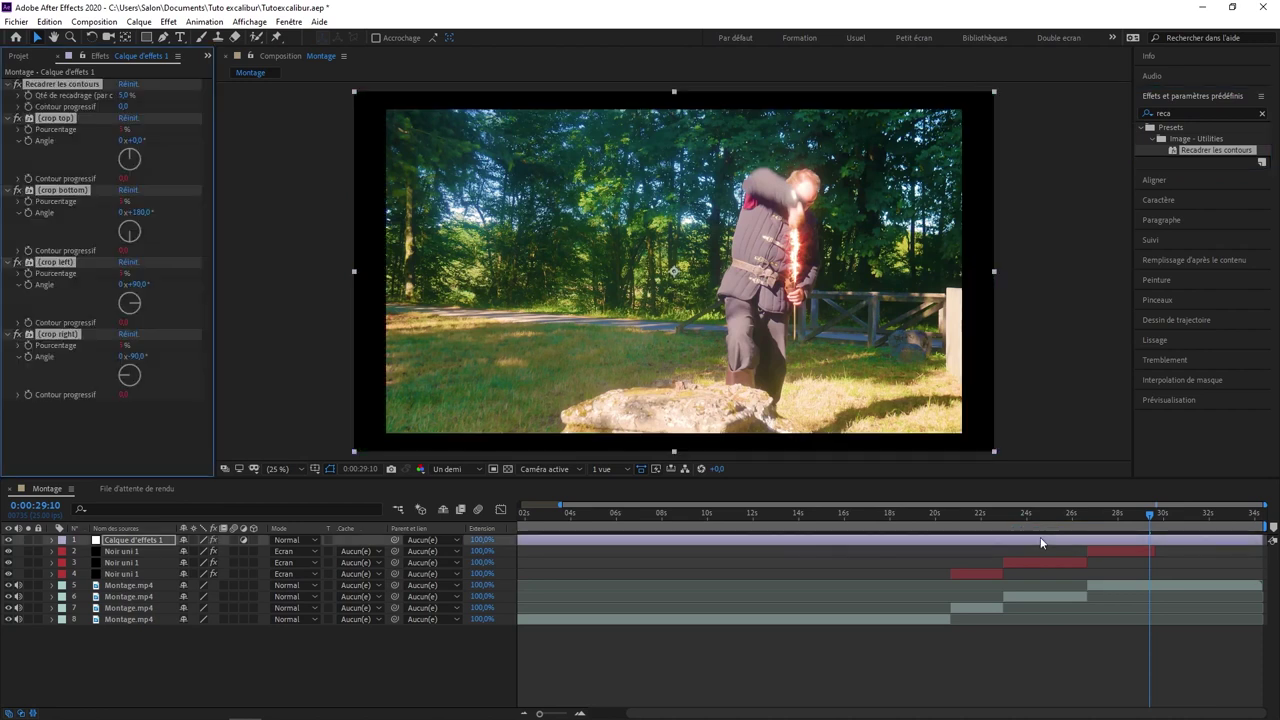
- Delete the Recadrer les contours control, crop left and crop right effects from the adjustment layer, keeping only crop top and crop bottom
{"action": "left_click", "coordinate": [84, 85]}
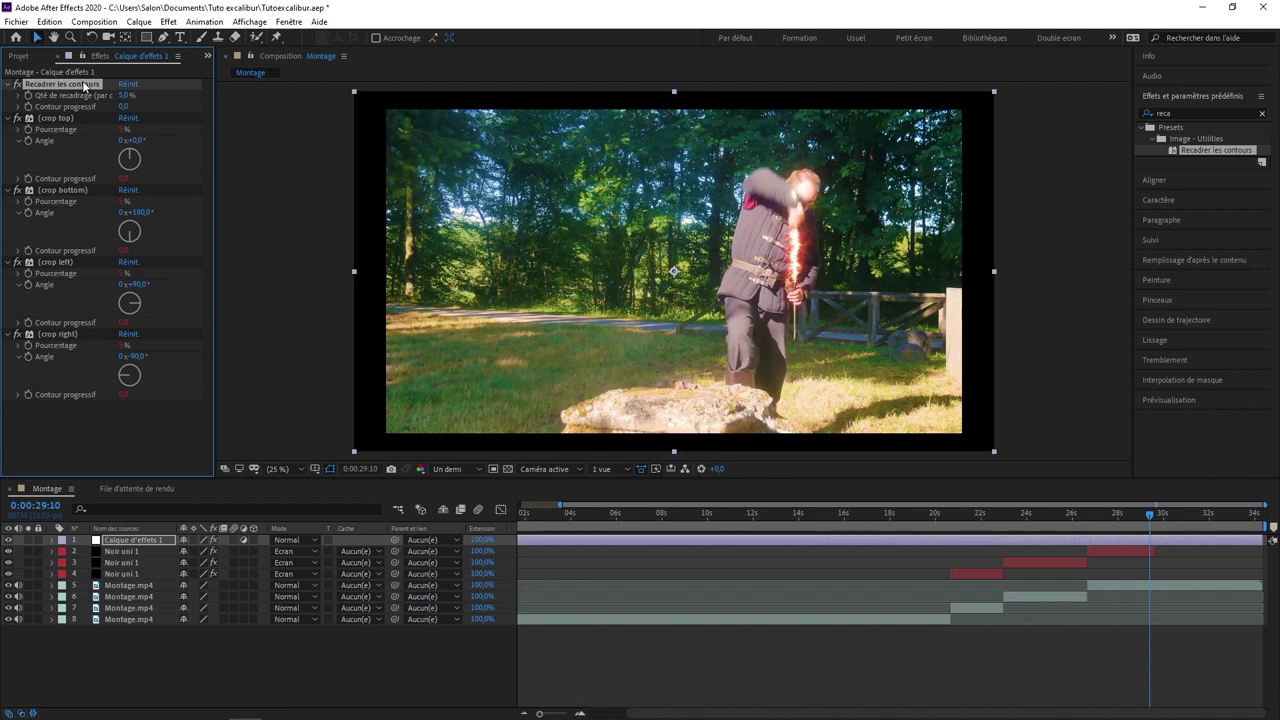
{"action": "key", "text": "Delete"}
{"action": "left_click", "coordinate": [46, 231]}
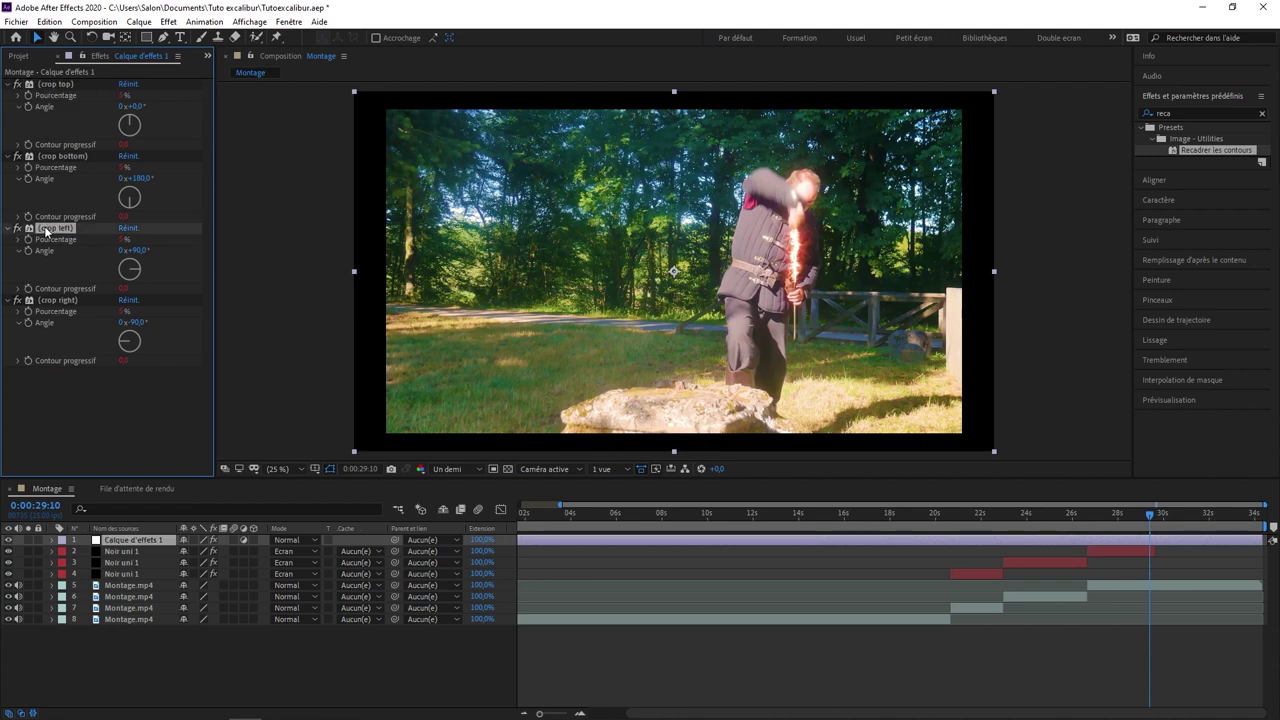
{"action": "key", "text": "Delete"}
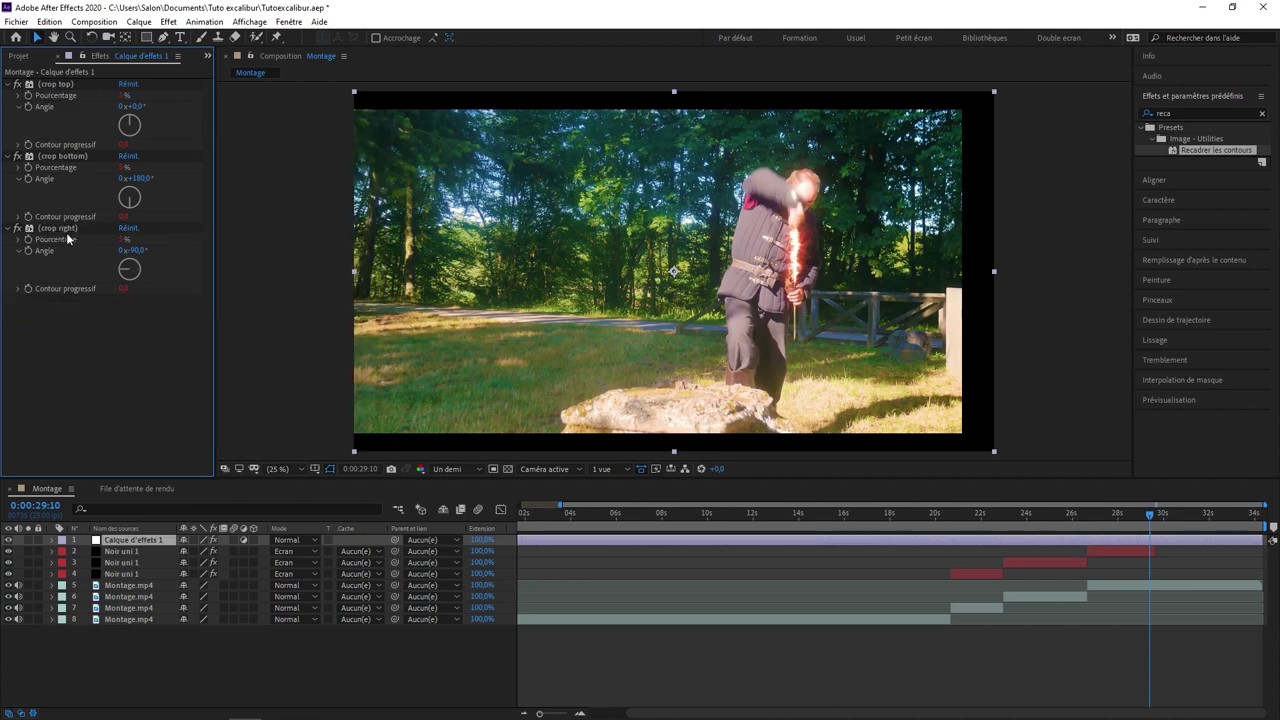
{"action": "left_click", "coordinate": [67, 228]}
{"action": "key", "text": "Delete"}
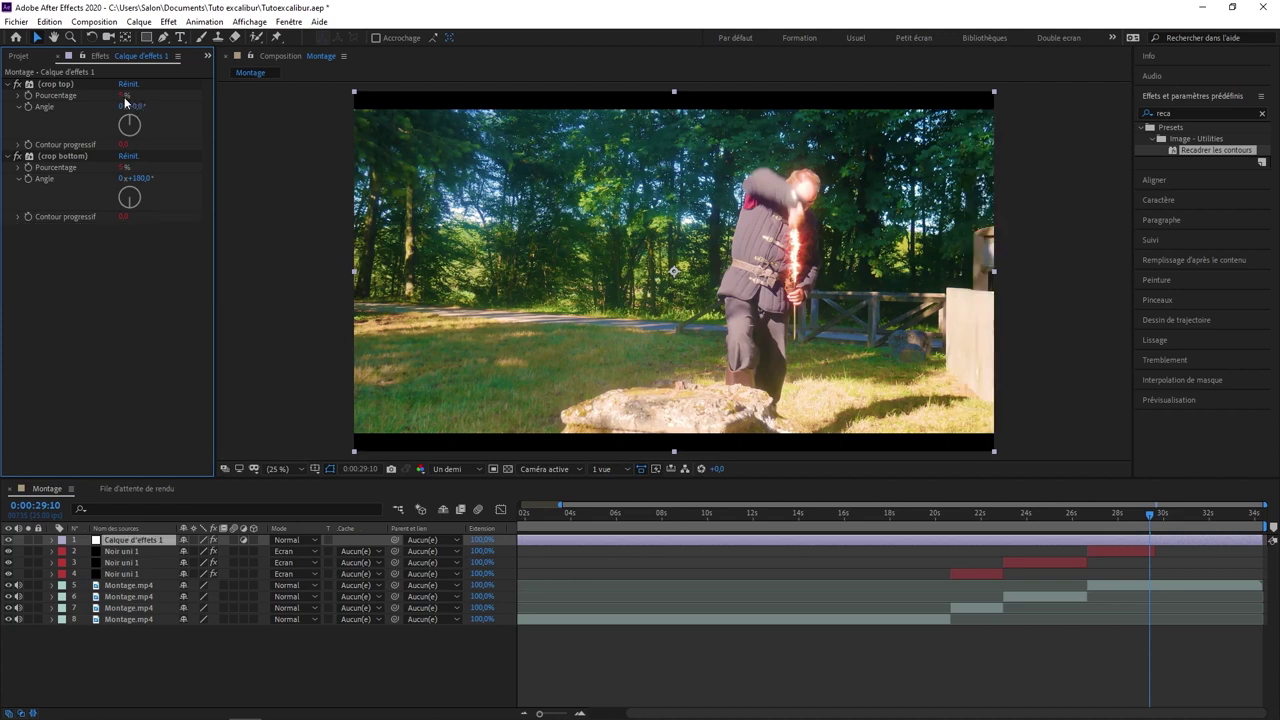
- Set the crop top and crop bottom percentages to 12% and check the black bars on earlier shots back to 0:00:08:19
{"action": "type", "text": "13"}
{"action": "key", "text": "Return"}
{"action": "left_click", "coordinate": [123, 168]}
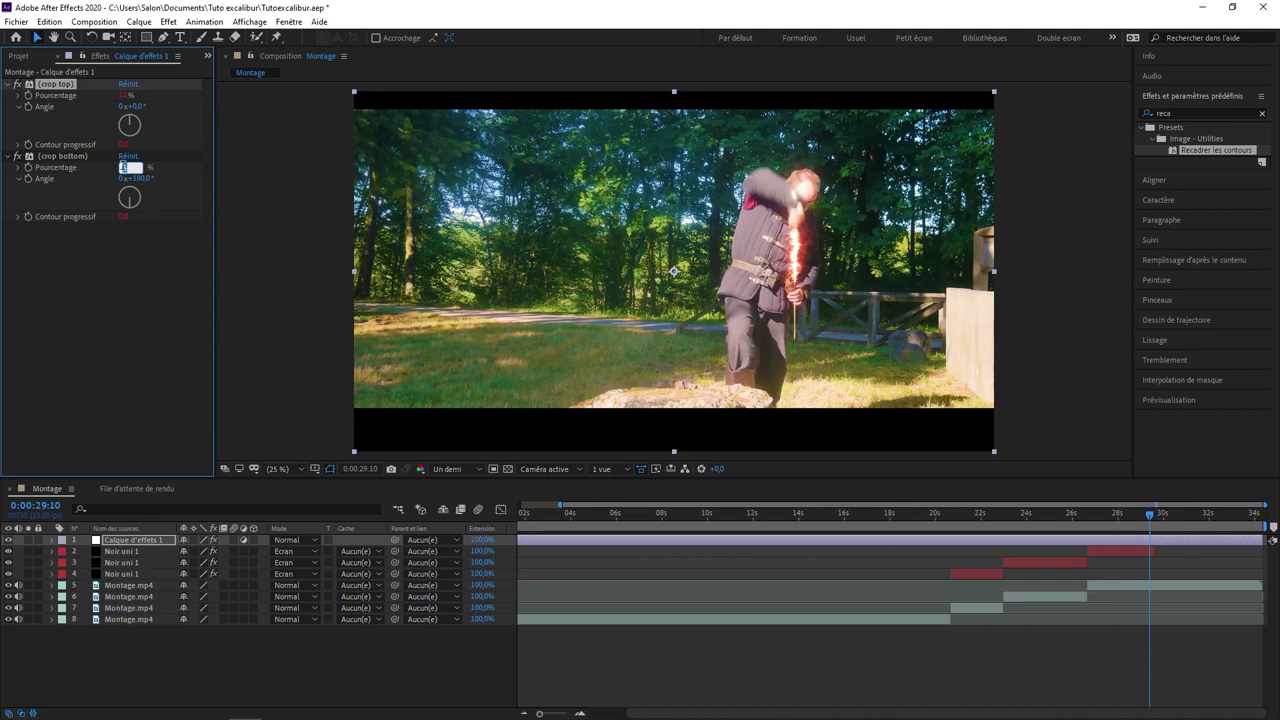
{"action": "key", "text": "Return"}
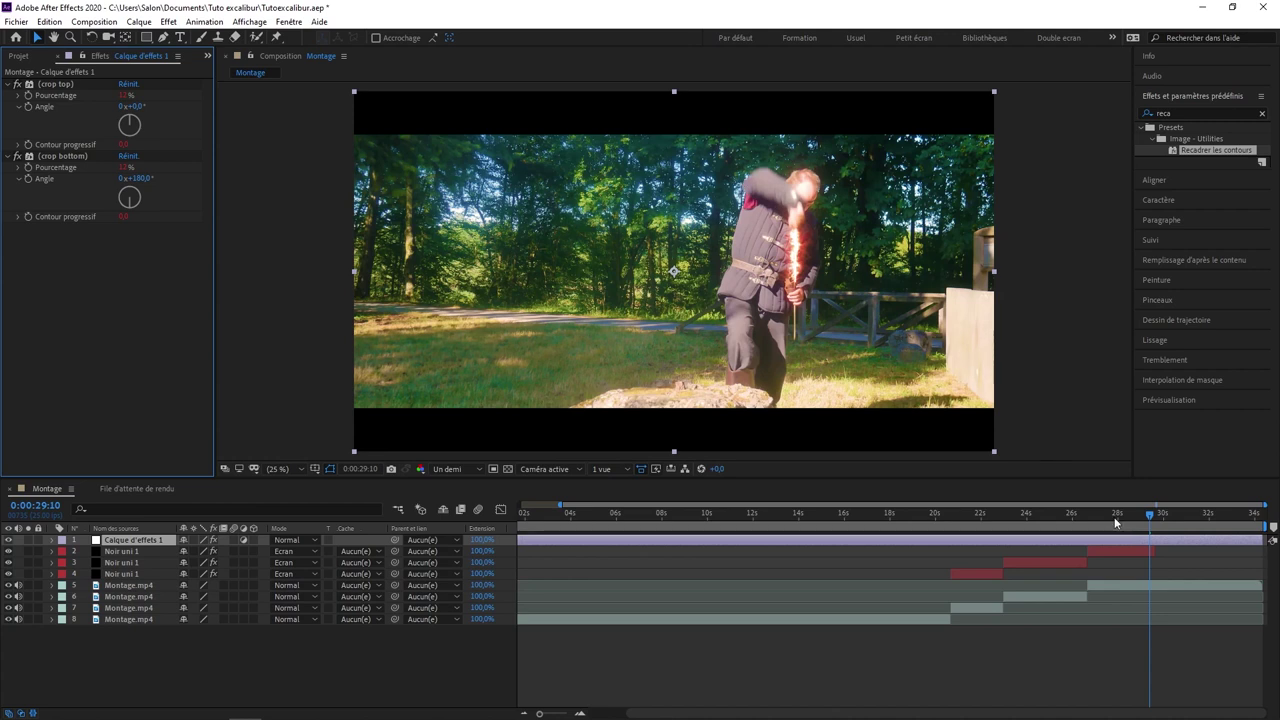
{"action": "left_click_drag", "start_coordinate": [1118, 516], "coordinate": [818, 547]}
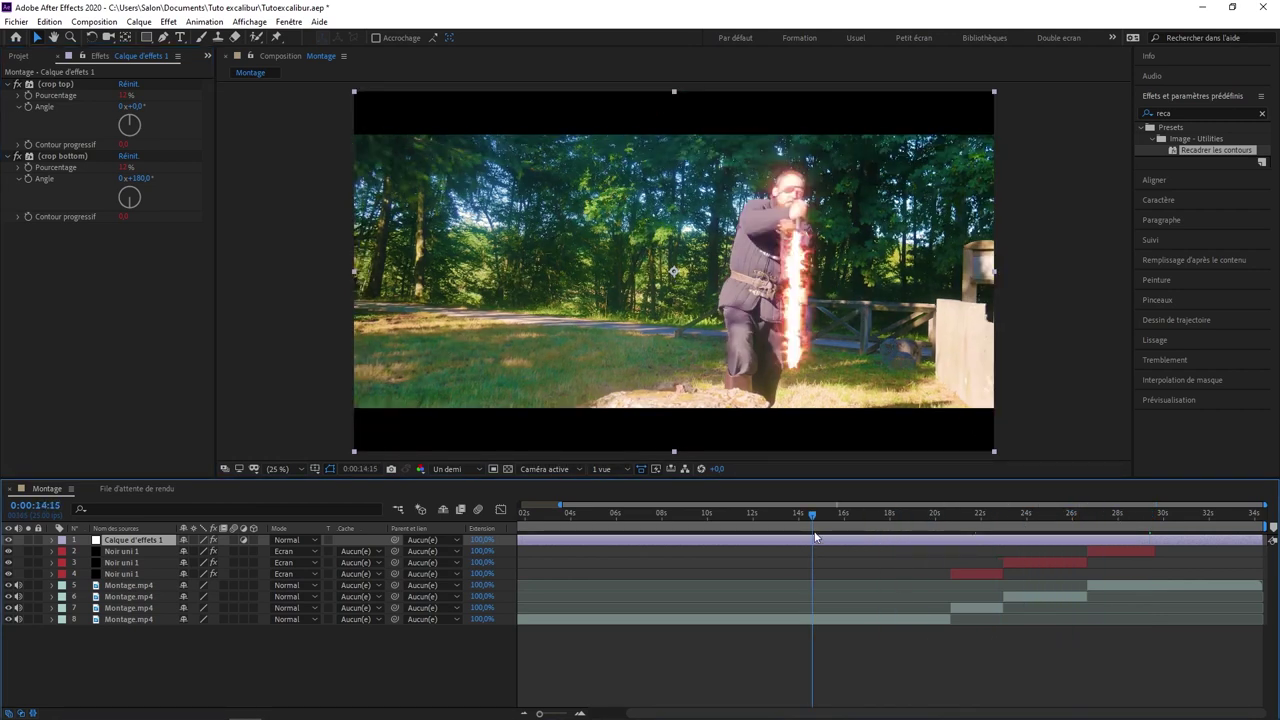
{"action": "left_click_drag", "start_coordinate": [814, 516], "coordinate": [679, 520]}
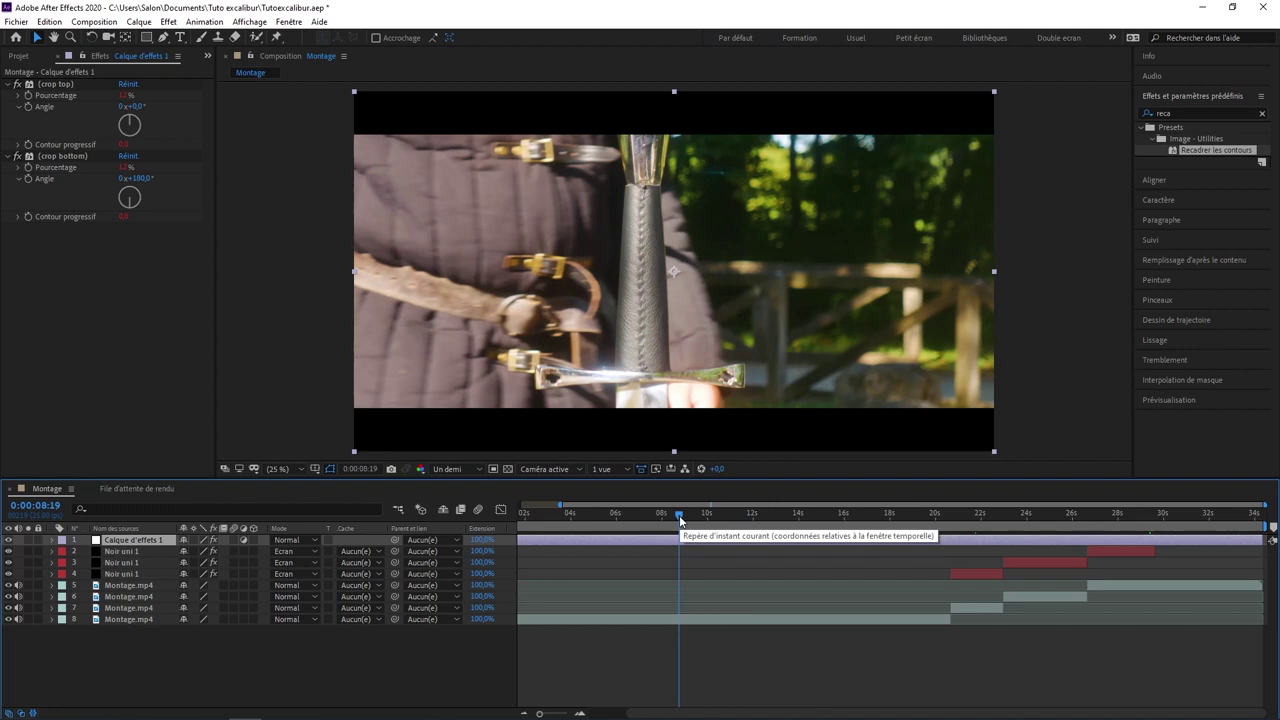